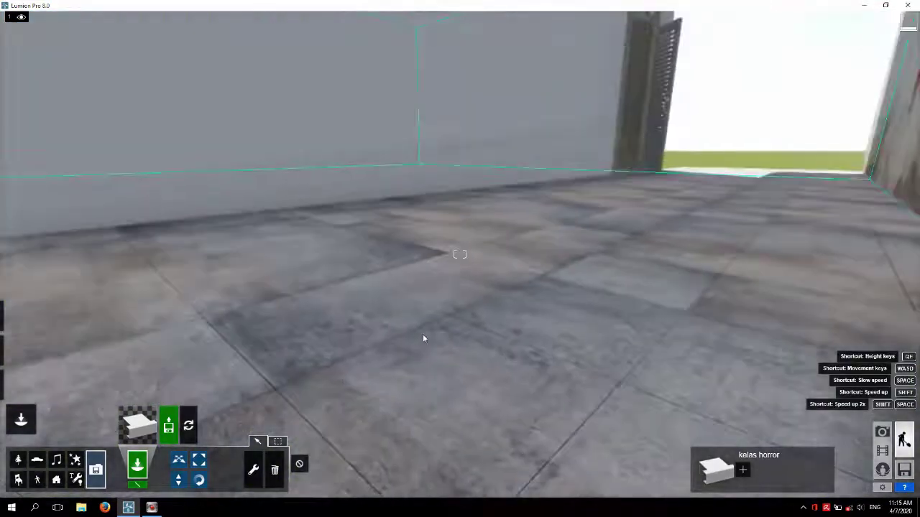
Fly back, then forward into the classroom, and turn left toward the barred windows and chalkboard.
{"action": "key", "text": "s"}
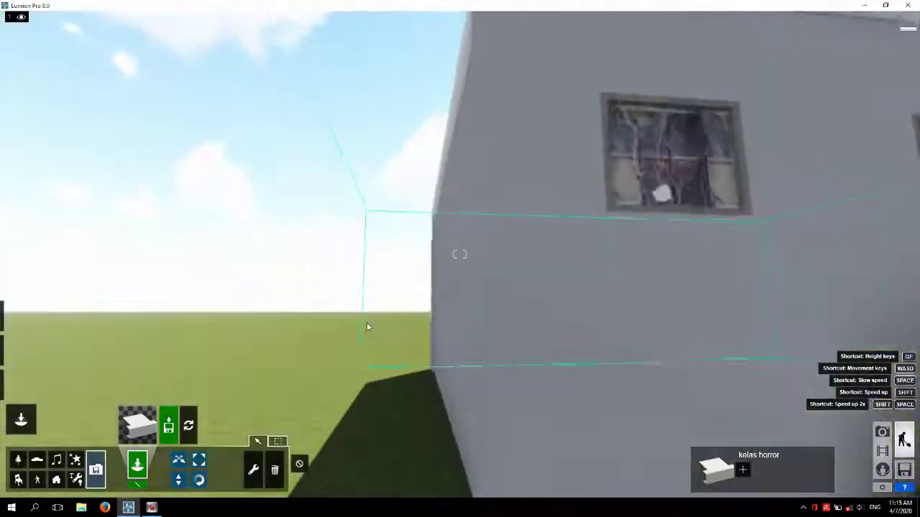
{"action": "key", "text": "w"}
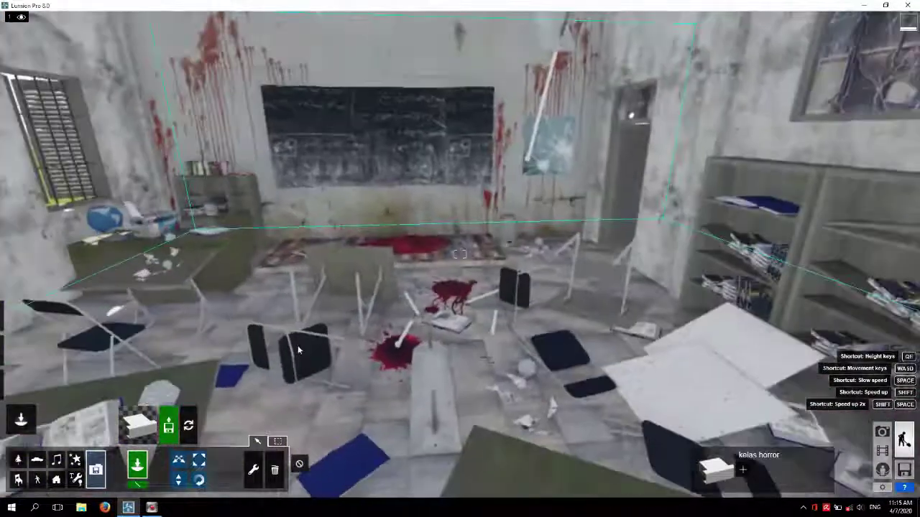
{"action": "right_click_drag", "start_coordinate": [298, 350], "coordinate": [2, 359]}
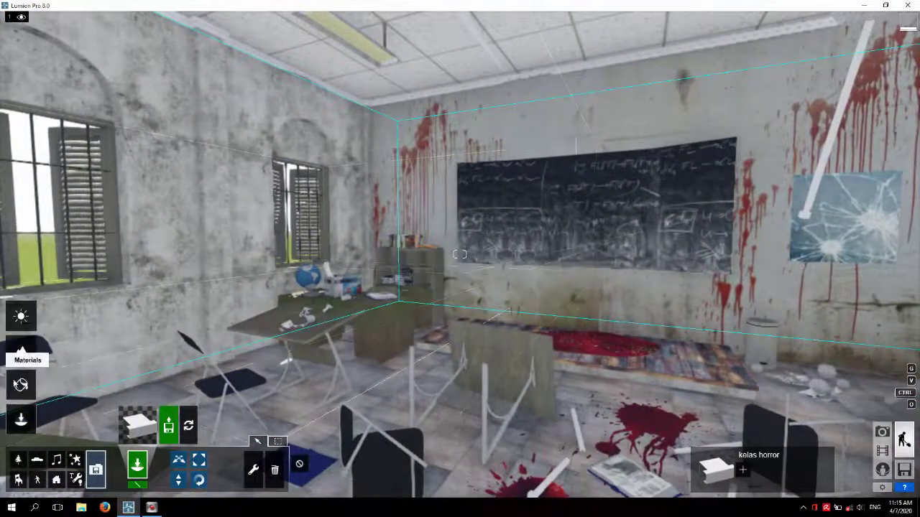
Give the left plaster wall and the wall behind the blackboard Standard materials with generated normal maps.
{"action": "left_click", "coordinate": [21, 386]}
{"action": "left_click", "coordinate": [224, 260]}
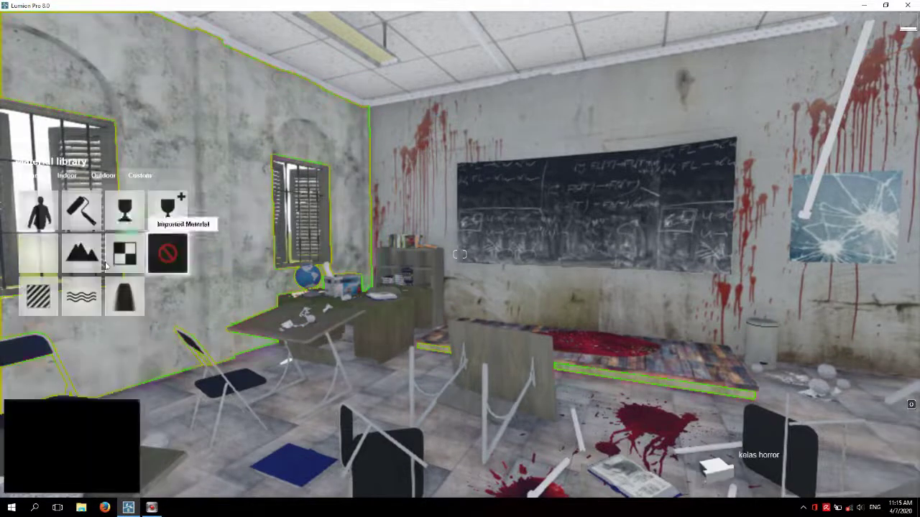
{"action": "left_click", "coordinate": [37, 295]}
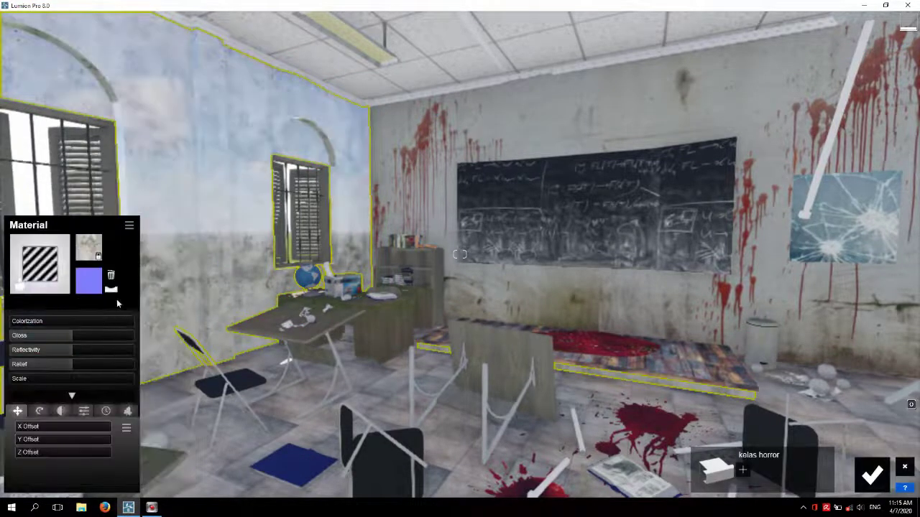
{"action": "left_click", "coordinate": [112, 289]}
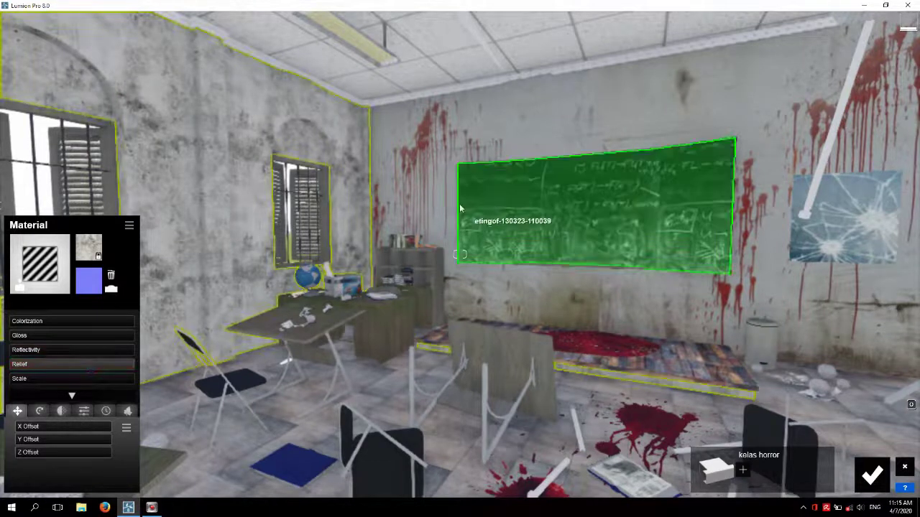
{"action": "left_click", "coordinate": [441, 156]}
{"action": "left_click", "coordinate": [39, 296]}
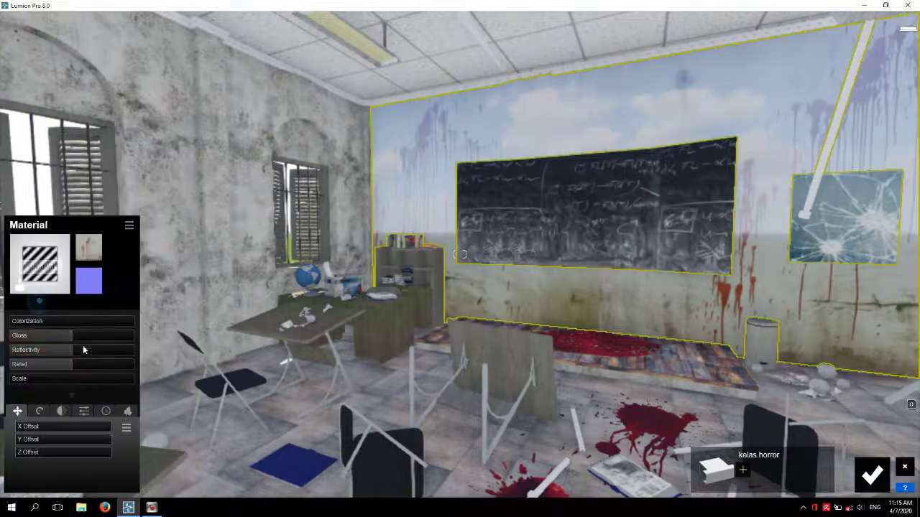
{"action": "left_click", "coordinate": [112, 290]}
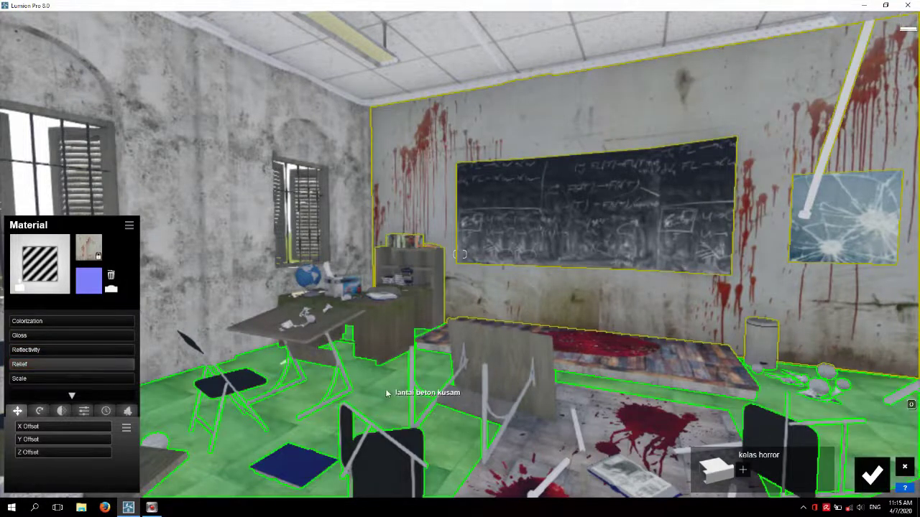
Make the dull concrete floor a Standard material with lowered gloss.
{"action": "mouse_move", "coordinate": [334, 449]}
{"action": "right_mouse_down"}
{"action": "mouse_move", "coordinate": [443, 407]}
{"action": "mouse_move", "coordinate": [425, 408]}
{"action": "mouse_move", "coordinate": [487, 349]}
{"action": "right_mouse_up"}
{"action": "left_click", "coordinate": [487, 349]}
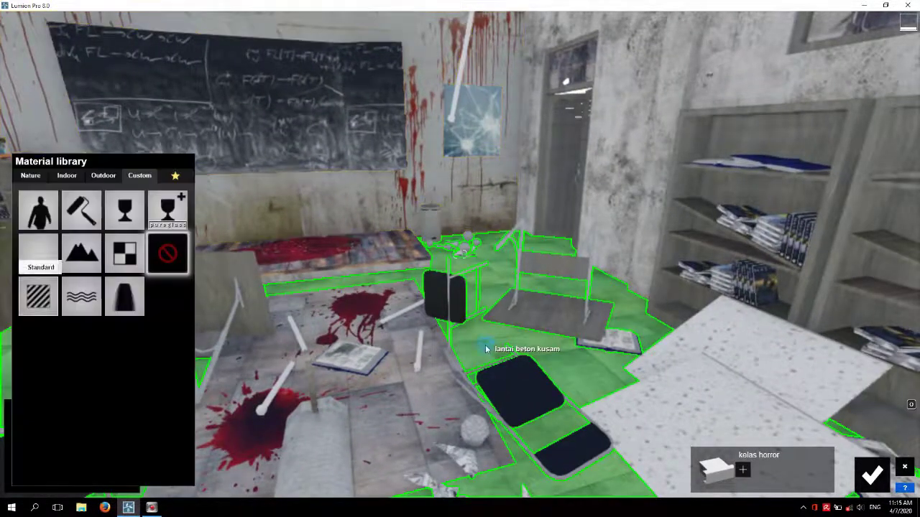
{"action": "left_click", "coordinate": [33, 298]}
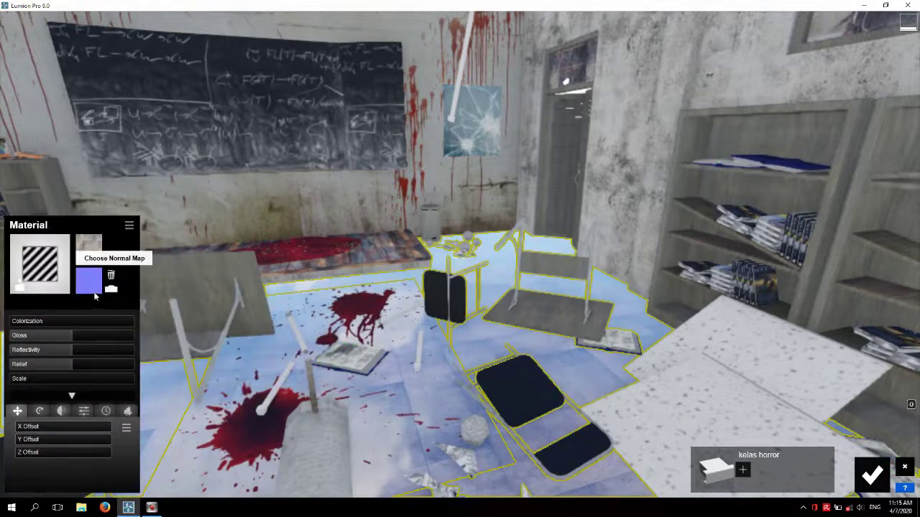
{"action": "left_click", "coordinate": [52, 335]}
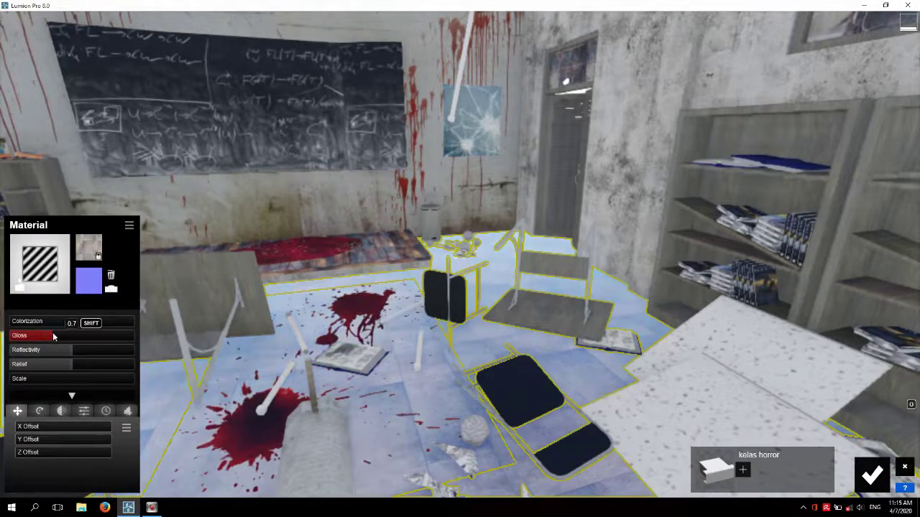
{"action": "mouse_move", "coordinate": [244, 360]}
{"action": "right_mouse_down"}
{"action": "mouse_move", "coordinate": [255, 325]}
{"action": "mouse_move", "coordinate": [602, 267]}
{"action": "right_mouse_up"}
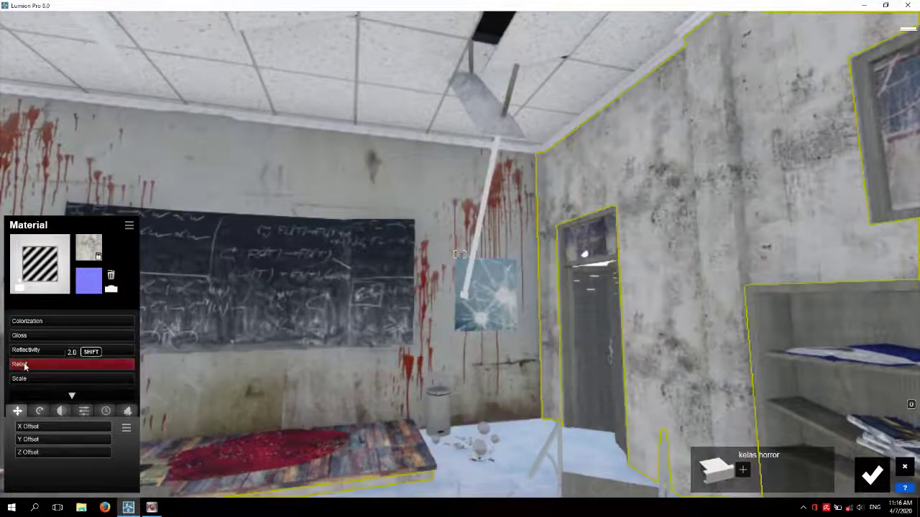
{"action": "right_click_drag", "start_coordinate": [503, 215], "coordinate": [558, 134]}
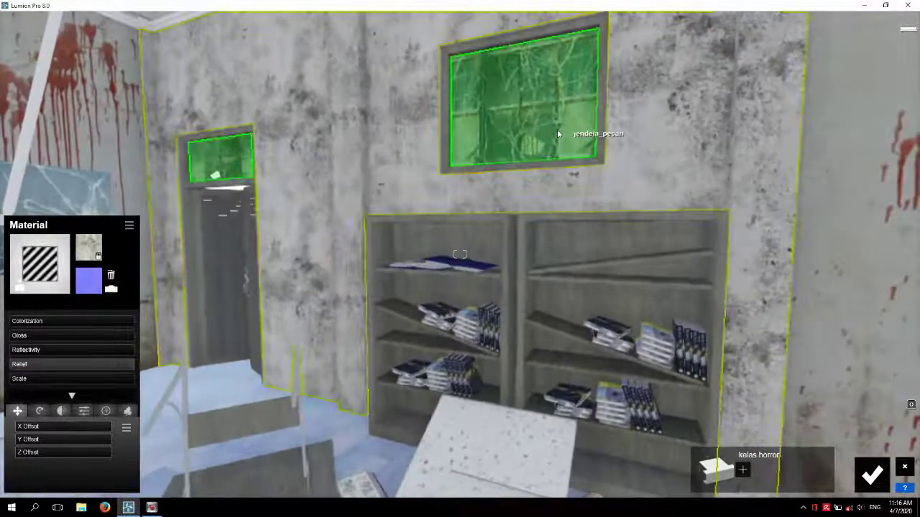
Make the broken window glass Standard with transparency 0.6, and confirm the material edits.
{"action": "left_click", "coordinate": [558, 134]}
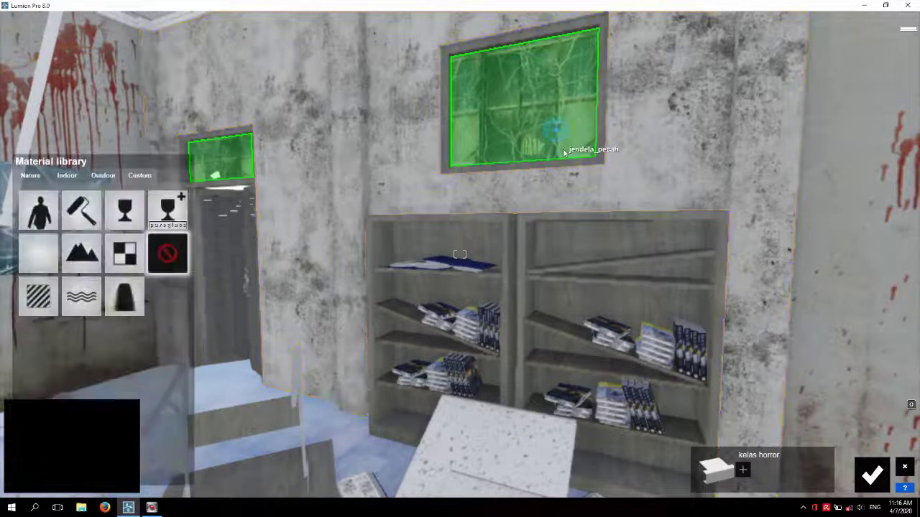
{"action": "left_click", "coordinate": [35, 308]}
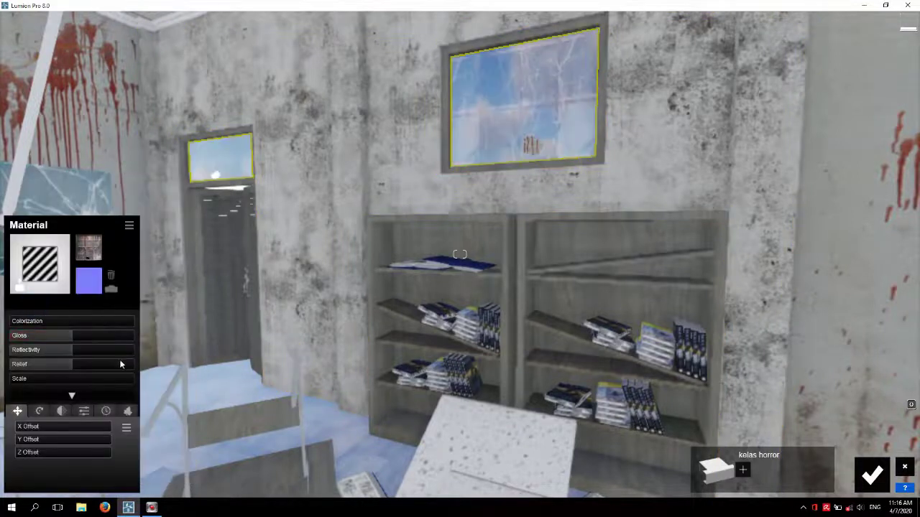
{"action": "left_click", "coordinate": [69, 412]}
{"action": "left_click", "coordinate": [18, 440]}
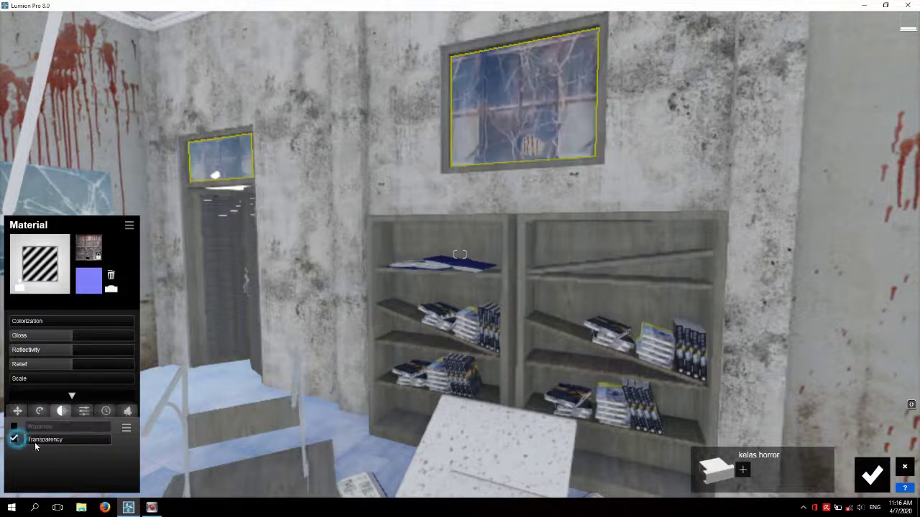
{"action": "left_click_drag", "start_coordinate": [30, 440], "coordinate": [52, 446]}
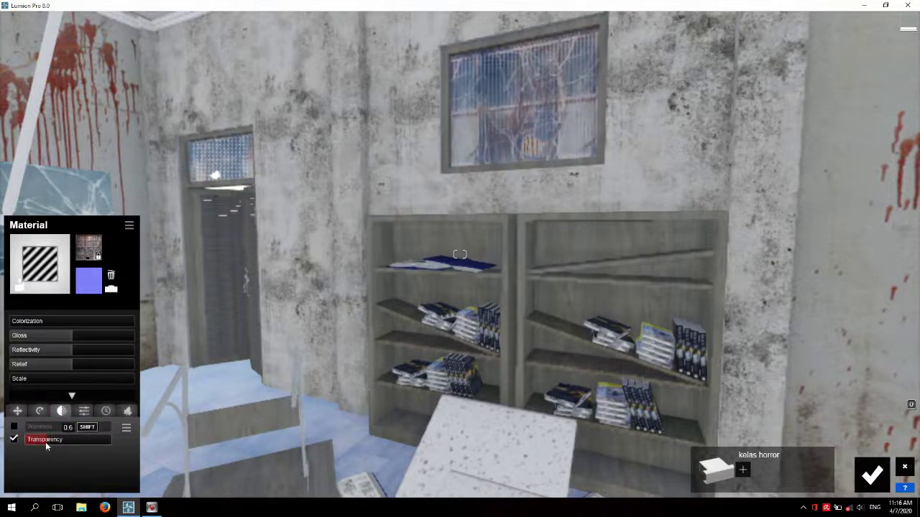
{"action": "mouse_move", "coordinate": [241, 280]}
{"action": "right_mouse_down"}
{"action": "mouse_move", "coordinate": [129, 284]}
{"action": "mouse_move", "coordinate": [245, 384]}
{"action": "right_mouse_up"}
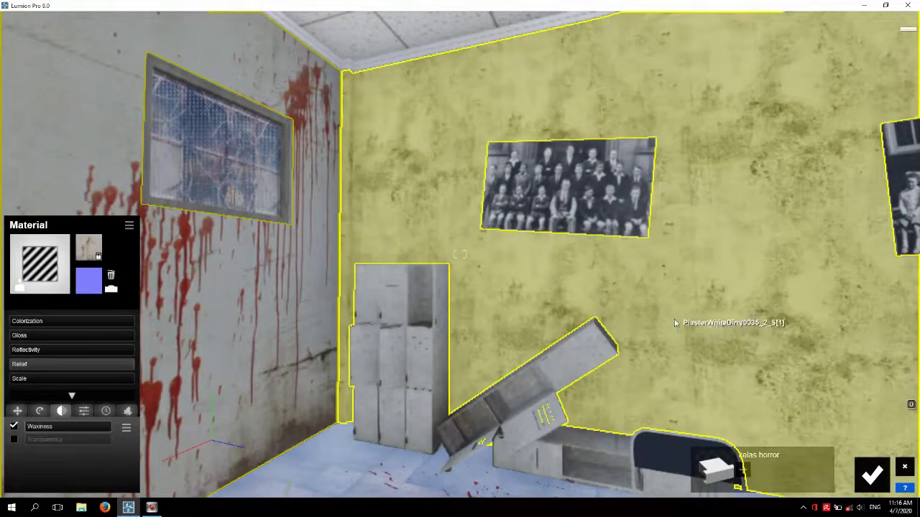
{"action": "right_click_drag", "start_coordinate": [639, 319], "coordinate": [755, 309]}
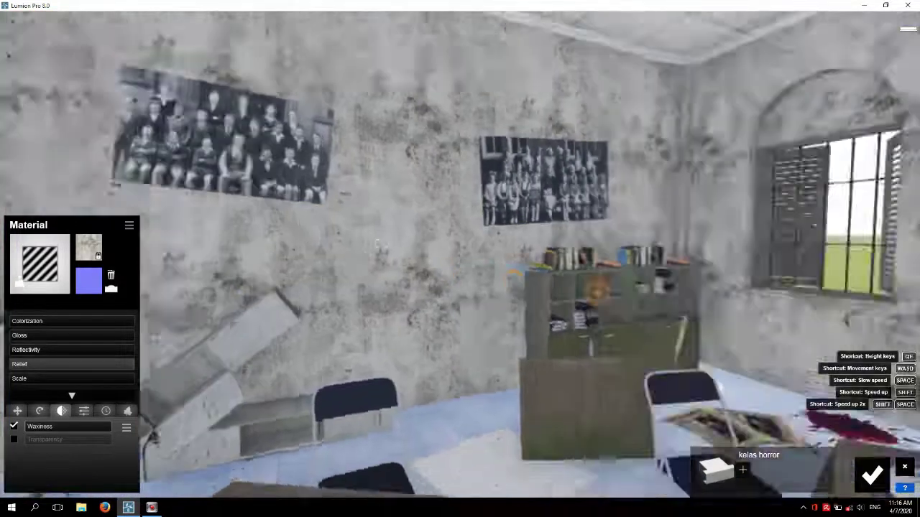
{"action": "right_click_drag", "start_coordinate": [611, 338], "coordinate": [673, 342]}
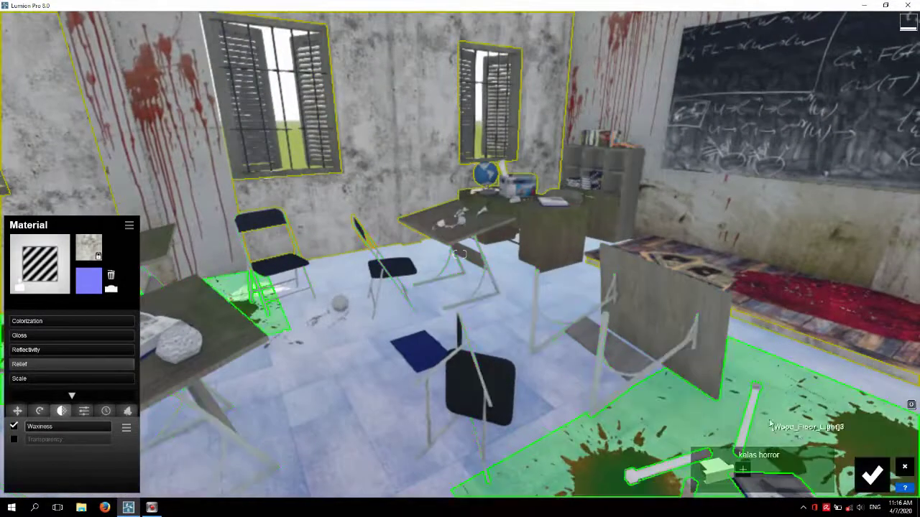
{"action": "left_click", "coordinate": [872, 475]}
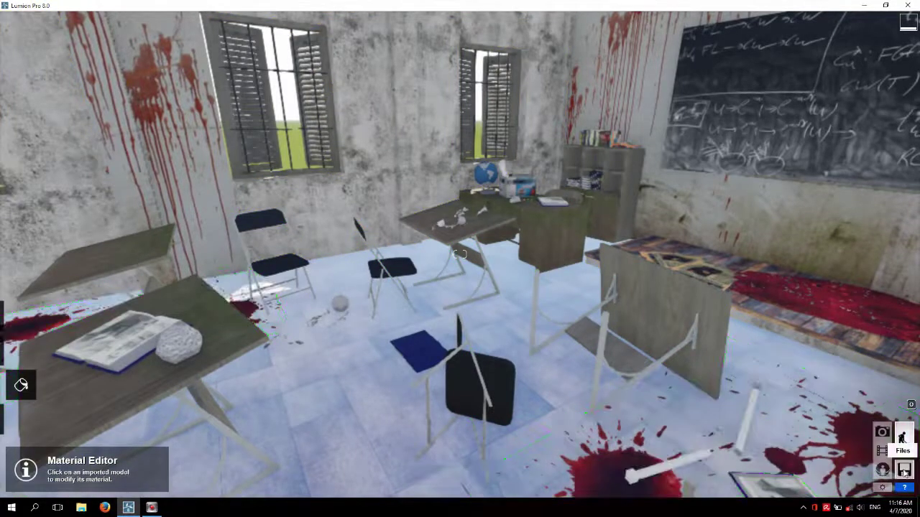
Start Save as and browse to E:\Documents\LUMION 8_PROJECT.
{"action": "left_click", "coordinate": [904, 469]}
{"action": "left_click", "coordinate": [321, 164]}
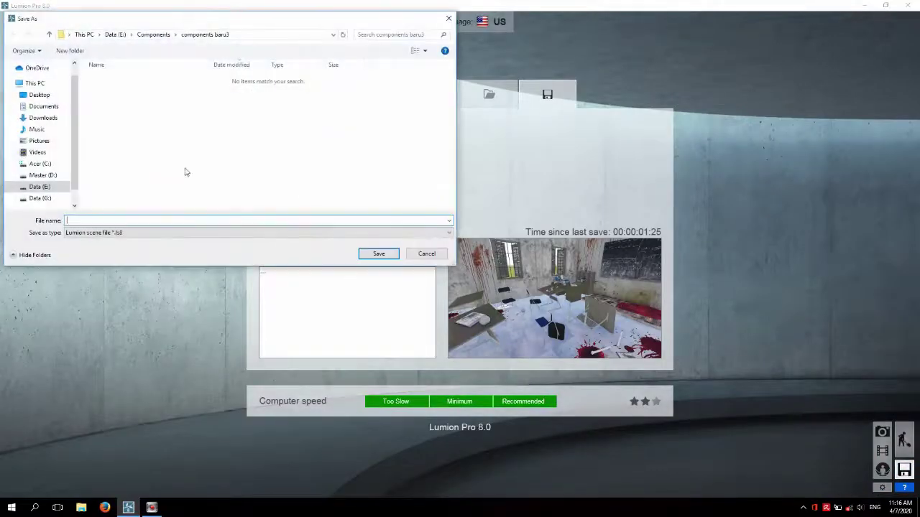
{"action": "left_click", "coordinate": [52, 189]}
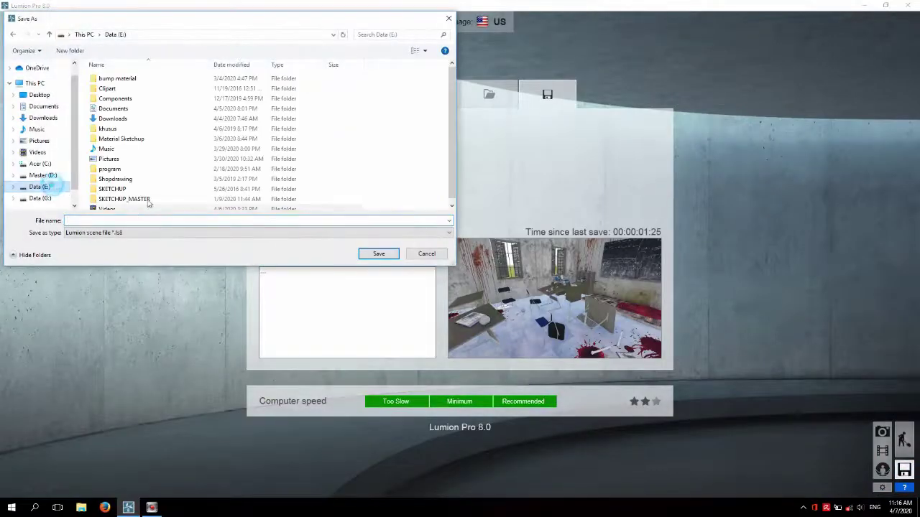
{"action": "double_click", "coordinate": [126, 109]}
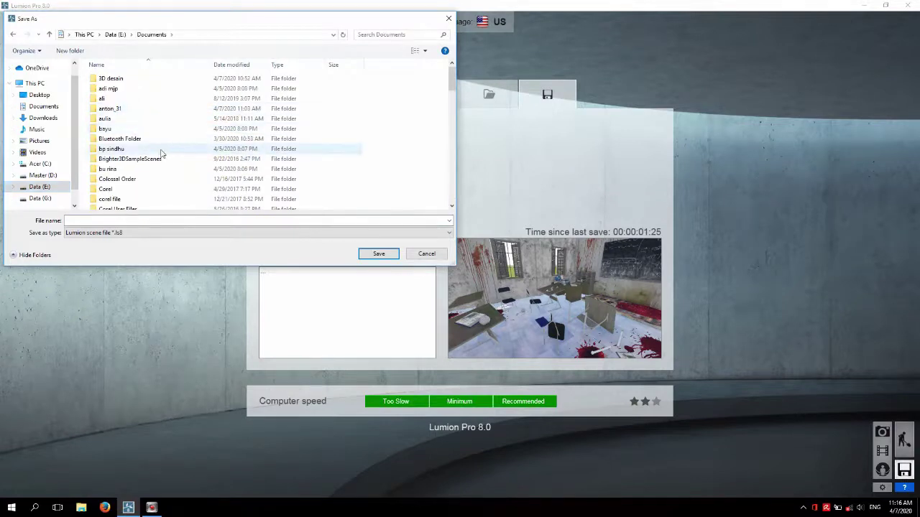
{"action": "scroll", "coordinate": [162, 156], "scroll_direction": "down", "scroll_amount": 2}
{"action": "scroll", "coordinate": [162, 156], "scroll_direction": "down", "scroll_amount": 2}
{"action": "scroll", "coordinate": [161, 156], "scroll_direction": "down", "scroll_amount": 2}
{"action": "scroll", "coordinate": [161, 157], "scroll_direction": "down", "scroll_amount": 2}
{"action": "scroll", "coordinate": [160, 157], "scroll_direction": "down", "scroll_amount": 2}
{"action": "double_click", "coordinate": [136, 153]}
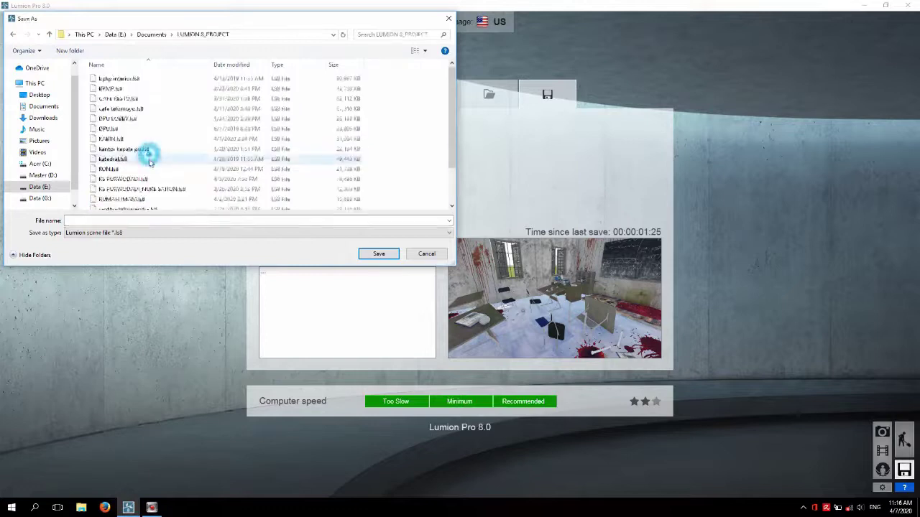
Save the scene there under the name HORROR.
{"action": "left_click", "coordinate": [137, 221]}
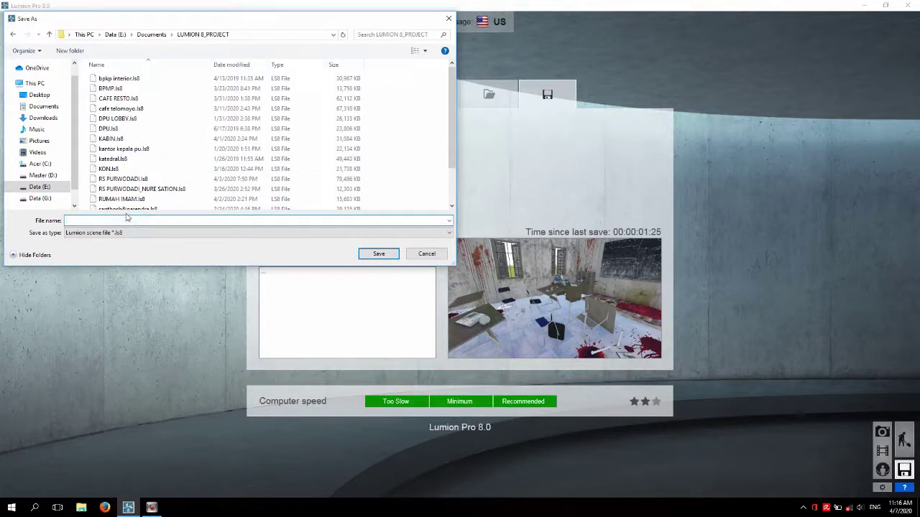
{"action": "key", "text": "Caps_Lock"}
{"action": "type", "text": "HORROR"}
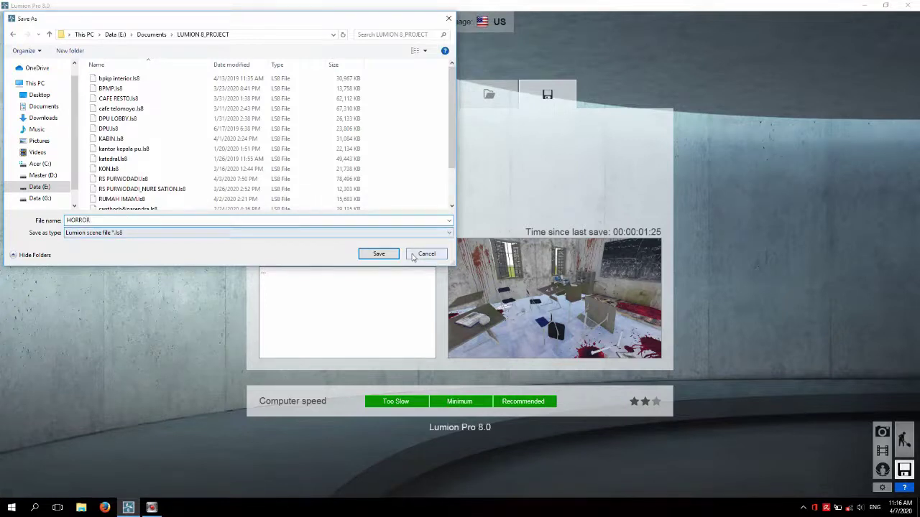
{"action": "left_click", "coordinate": [376, 255]}
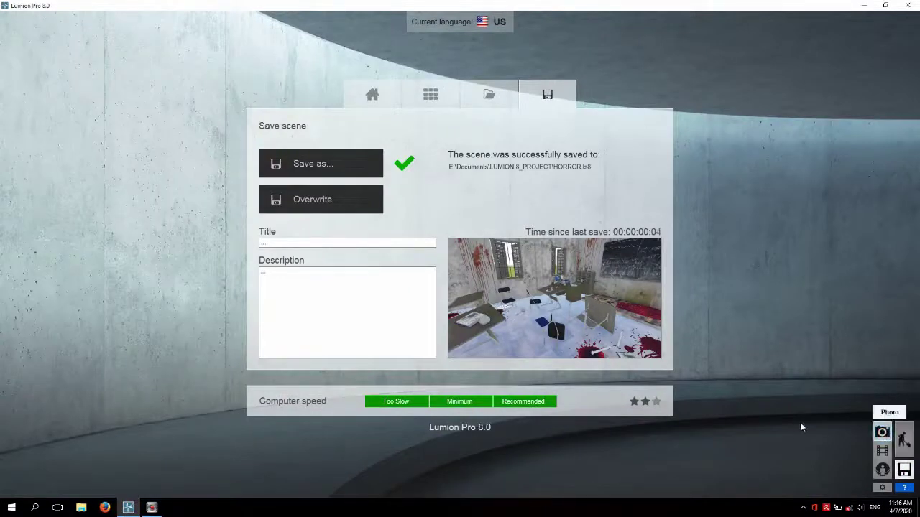
Frame a wide 21.3mm view facing the blackboard and window, saved as Photo - 1.
{"action": "left_click", "coordinate": [882, 432]}
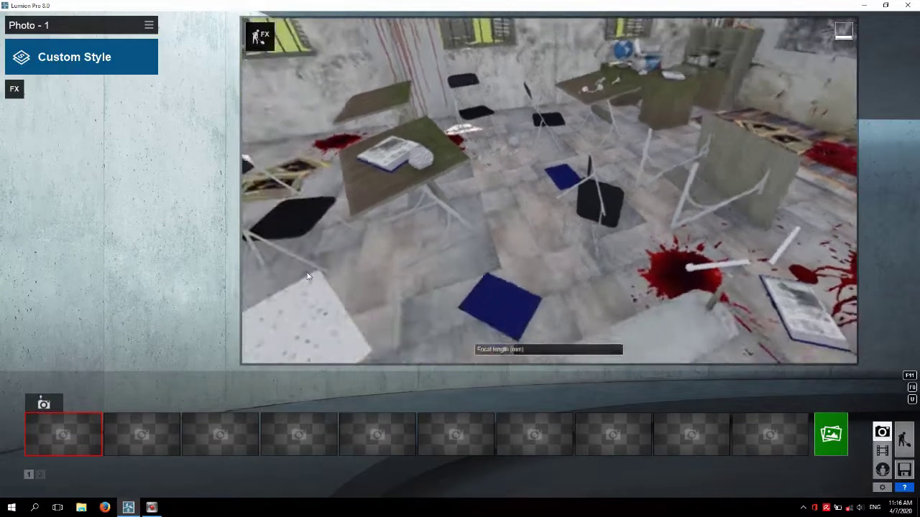
{"action": "mouse_move", "coordinate": [308, 276]}
{"action": "right_mouse_down"}
{"action": "mouse_move", "coordinate": [548, 190]}
{"action": "mouse_move", "coordinate": [381, 284]}
{"action": "right_mouse_up"}
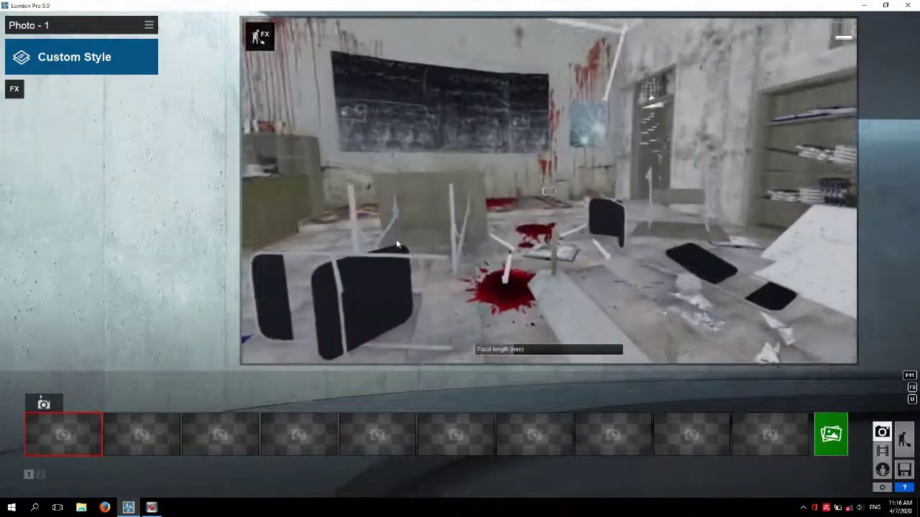
{"action": "key", "text": "s"}
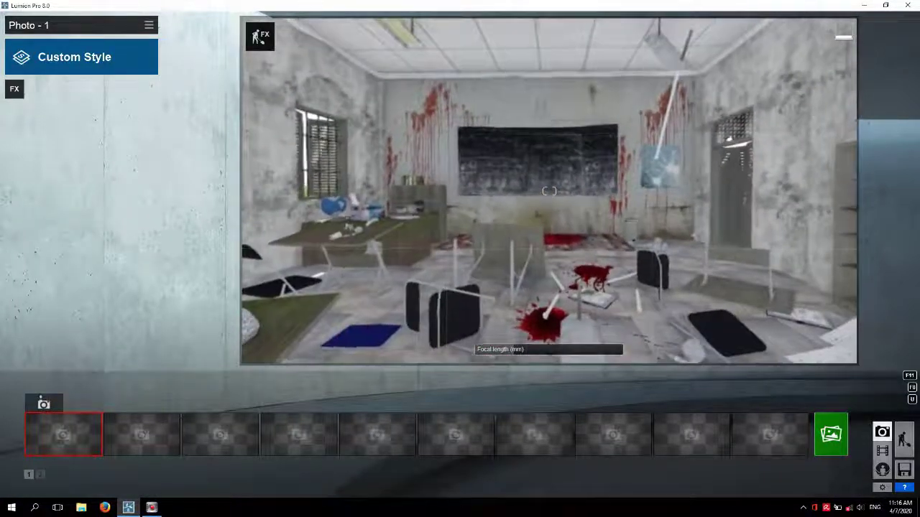
{"action": "left_click_drag", "start_coordinate": [517, 353], "coordinate": [541, 355]}
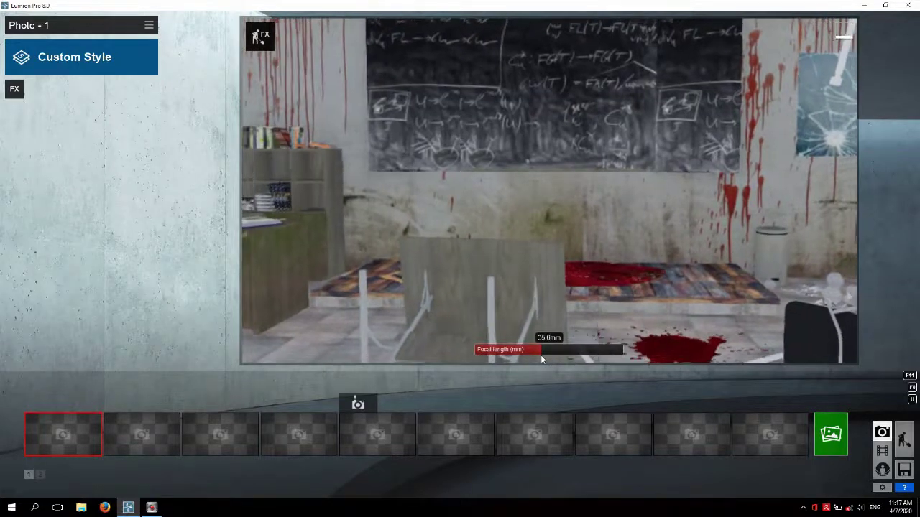
{"action": "scroll", "coordinate": [415, 247], "scroll_direction": "down", "scroll_amount": 3}
{"action": "scroll", "coordinate": [415, 247], "scroll_direction": "down", "scroll_amount": 2}
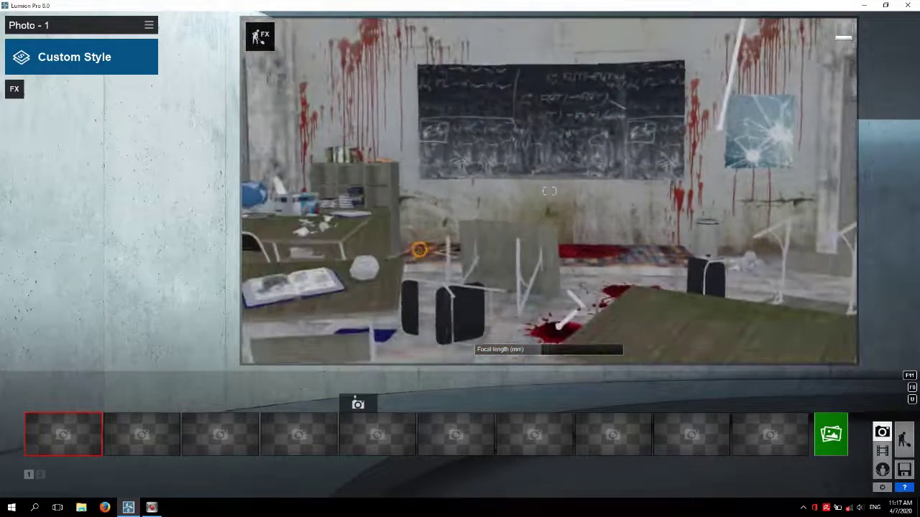
{"action": "scroll", "coordinate": [433, 270], "scroll_direction": "down", "scroll_amount": 2}
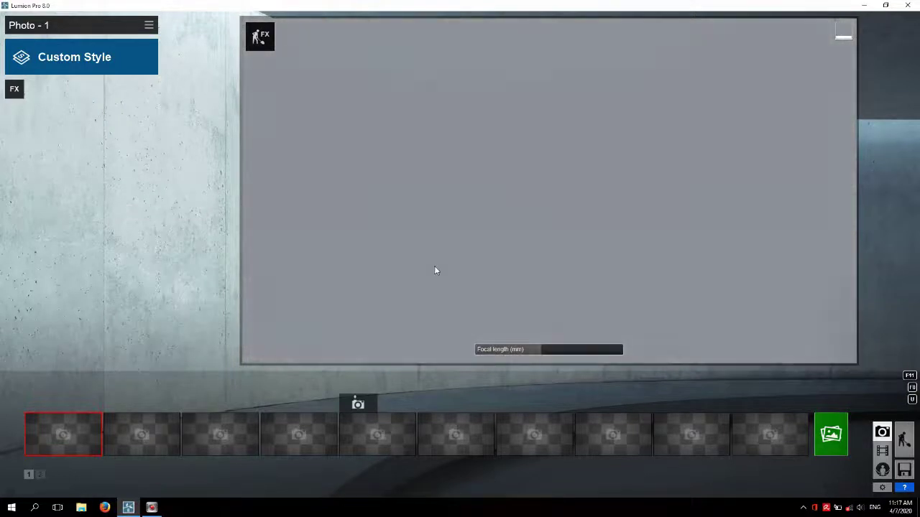
{"action": "scroll", "coordinate": [435, 270], "scroll_direction": "up", "scroll_amount": 3}
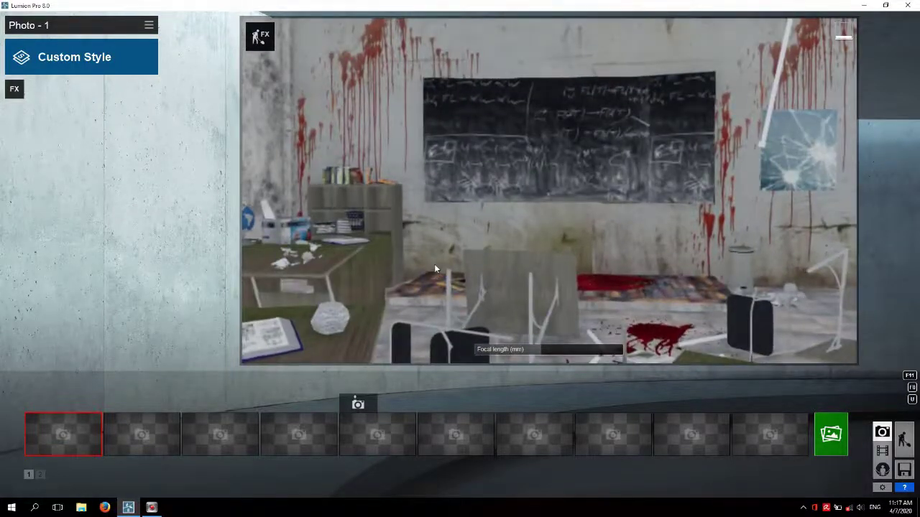
{"action": "scroll", "coordinate": [433, 262], "scroll_direction": "down", "scroll_amount": 1}
{"action": "mouse_move", "coordinate": [424, 266]}
{"action": "right_mouse_down"}
{"action": "mouse_move", "coordinate": [549, 191]}
{"action": "mouse_move", "coordinate": [406, 261]}
{"action": "right_mouse_up"}
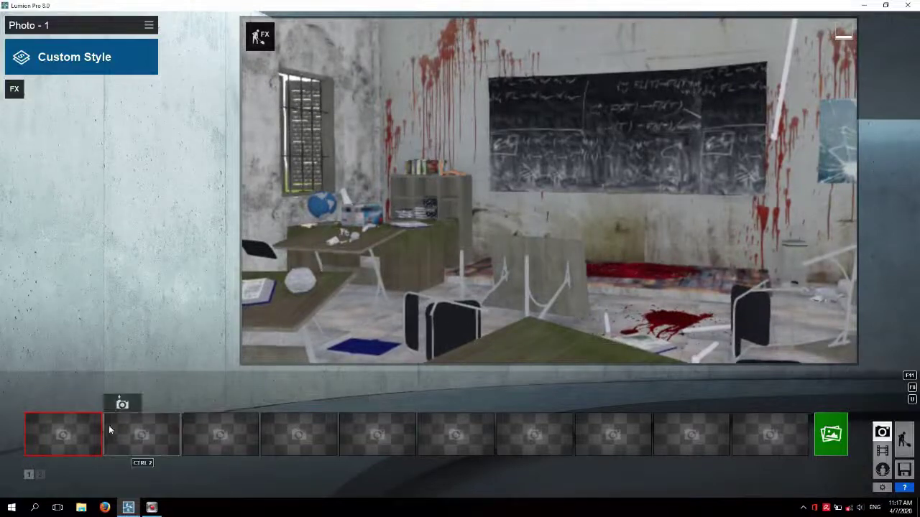
{"action": "left_click", "coordinate": [44, 406]}
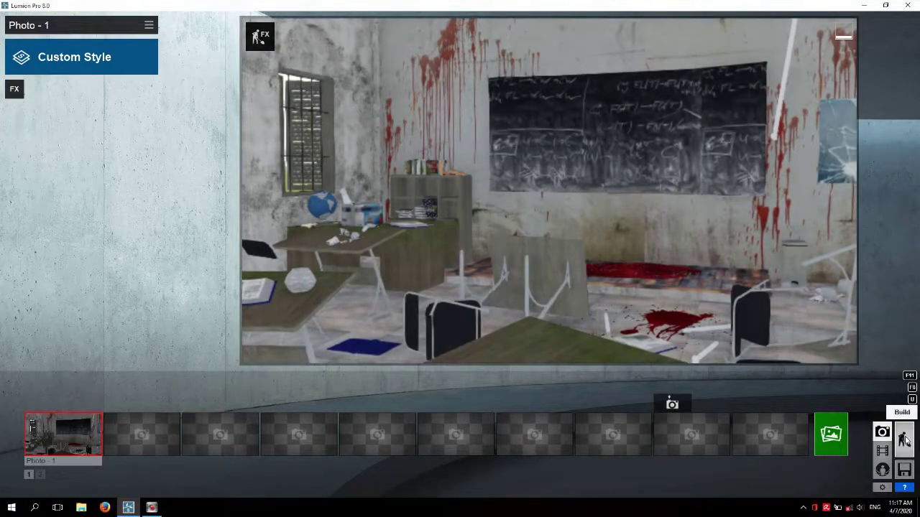
Give the blackboard a Standard material with its gloss lowered to about half.
{"action": "left_click", "coordinate": [903, 440]}
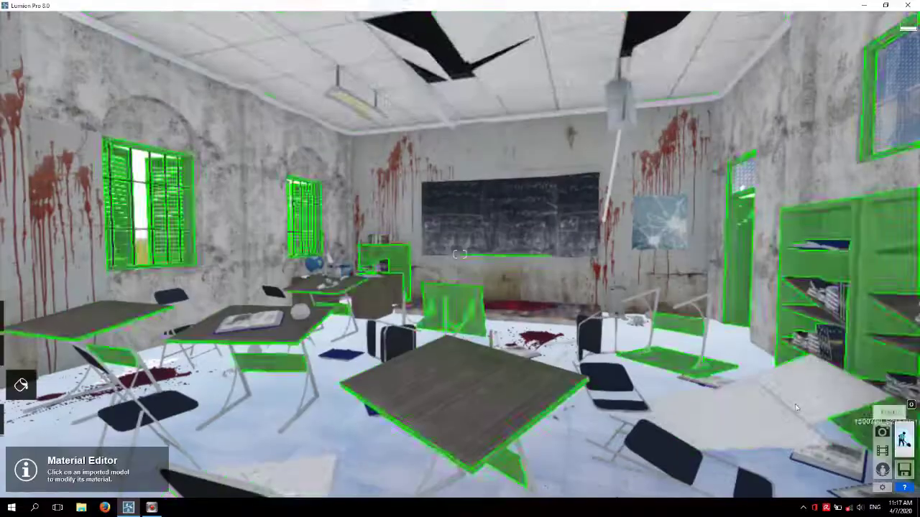
{"action": "left_click", "coordinate": [514, 230]}
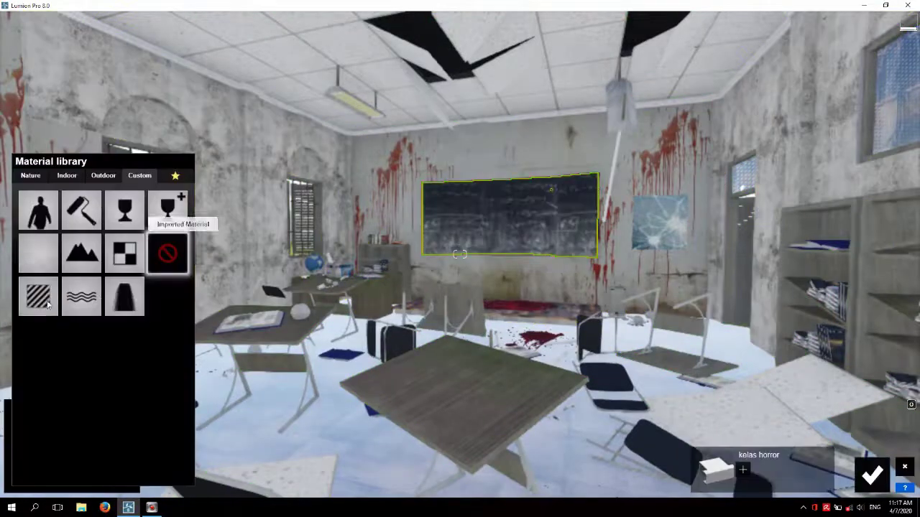
{"action": "left_click", "coordinate": [43, 299]}
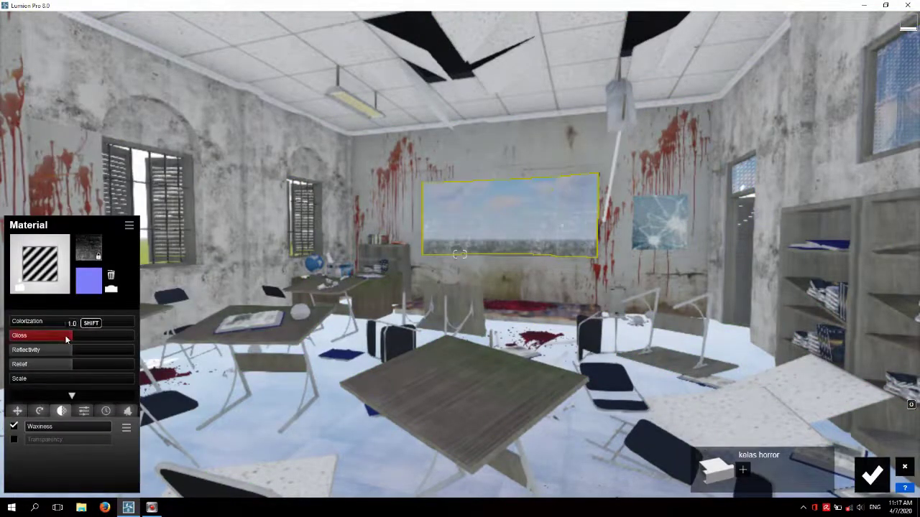
{"action": "left_click", "coordinate": [33, 335]}
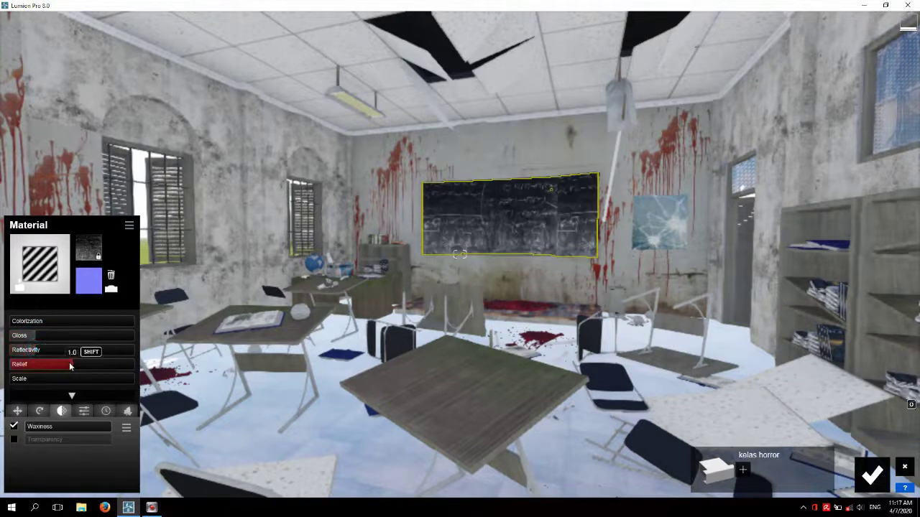
Move the camera over the desks and select the metal pole's material.
{"action": "right_click_drag", "start_coordinate": [479, 268], "coordinate": [501, 221]}
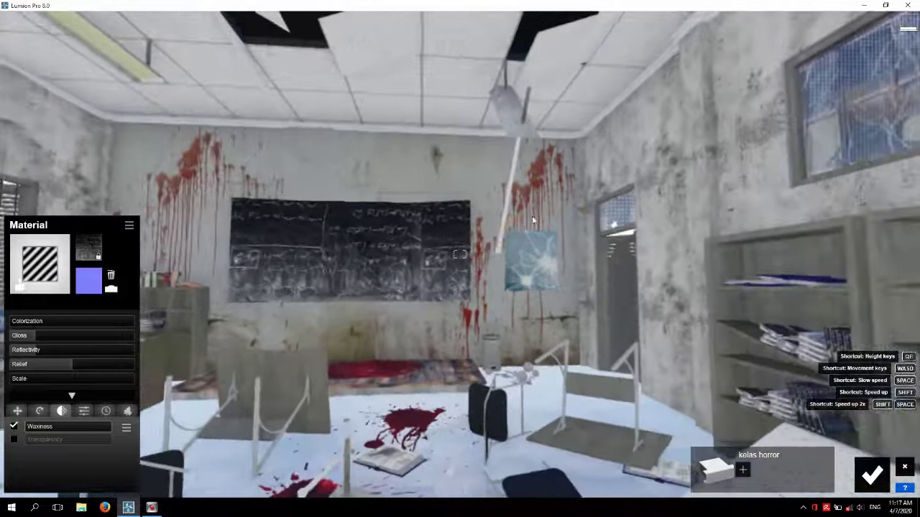
{"action": "scroll", "coordinate": [500, 233], "scroll_direction": "up", "scroll_amount": 2}
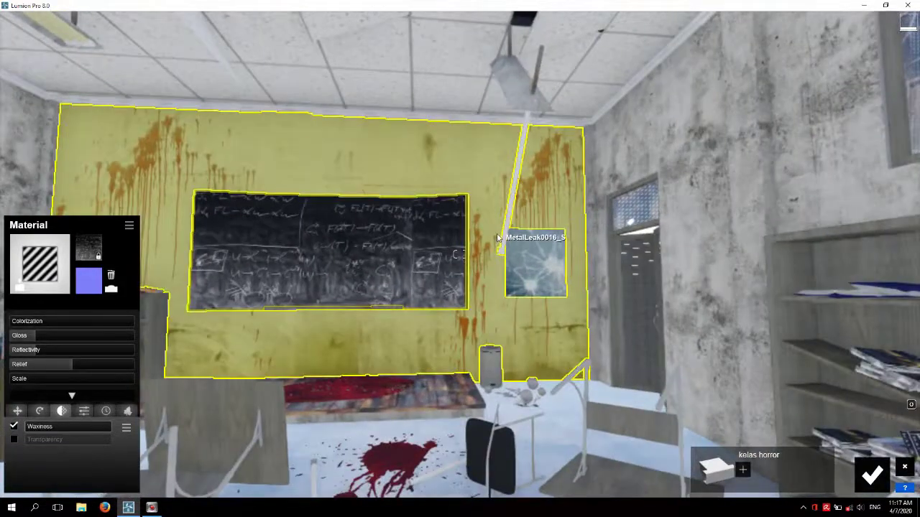
{"action": "scroll", "coordinate": [498, 237], "scroll_direction": "down", "scroll_amount": 3}
{"action": "right_click_drag", "start_coordinate": [498, 237], "coordinate": [594, 182]}
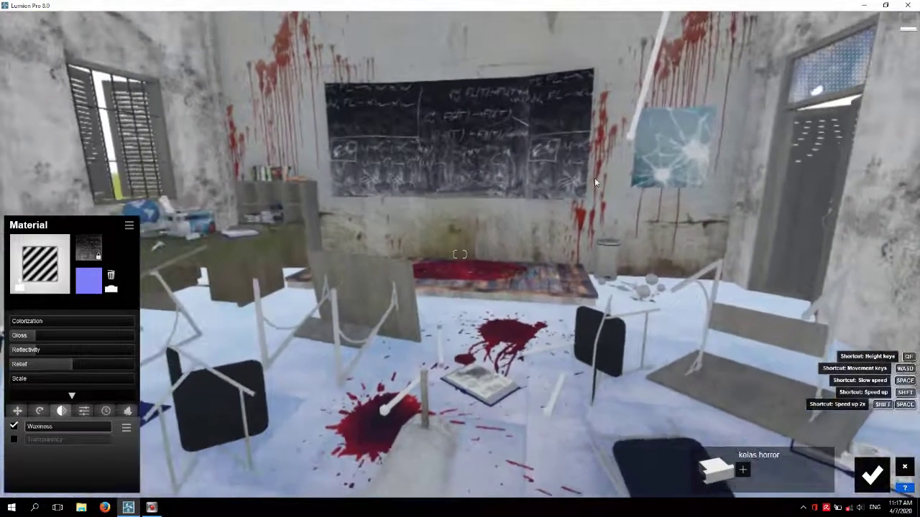
{"action": "left_click", "coordinate": [650, 72]}
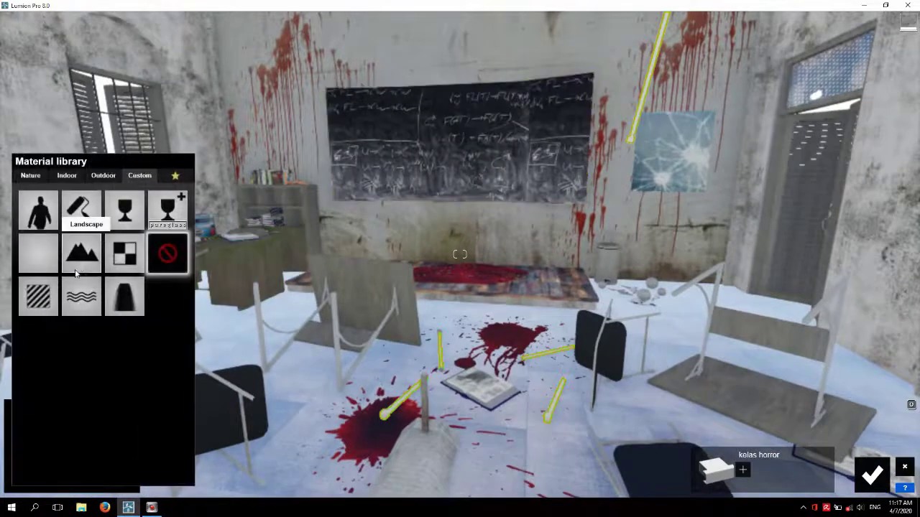
Try an Indoor Linoleum swatch on the pole.
{"action": "left_click", "coordinate": [66, 175]}
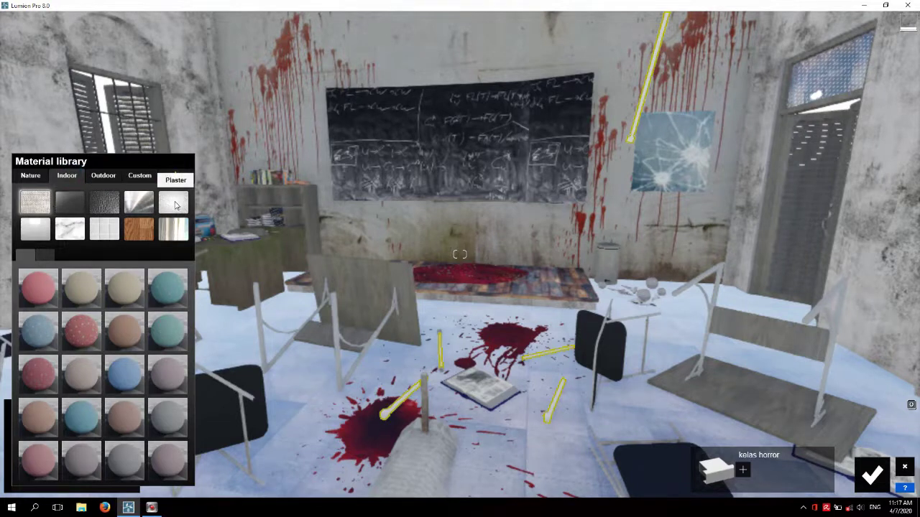
{"action": "left_click", "coordinate": [33, 231]}
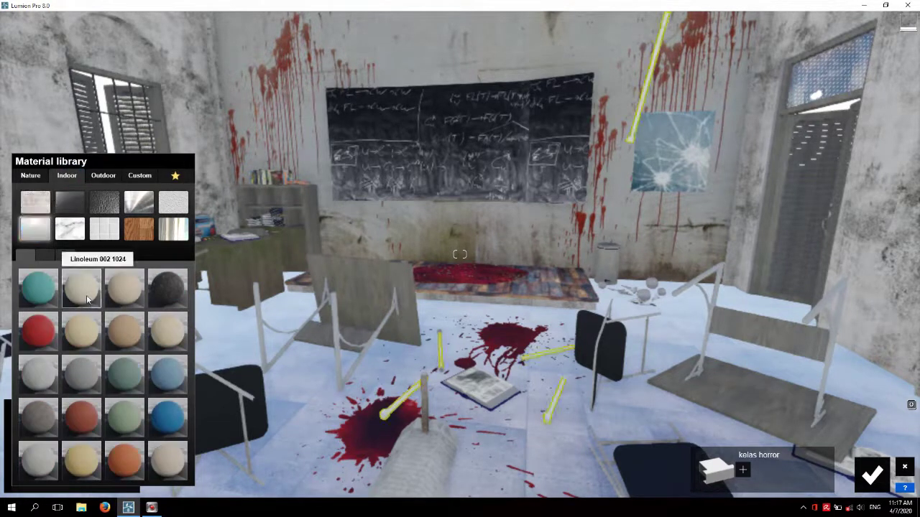
{"action": "left_click", "coordinate": [86, 296]}
{"action": "key", "text": "w"}
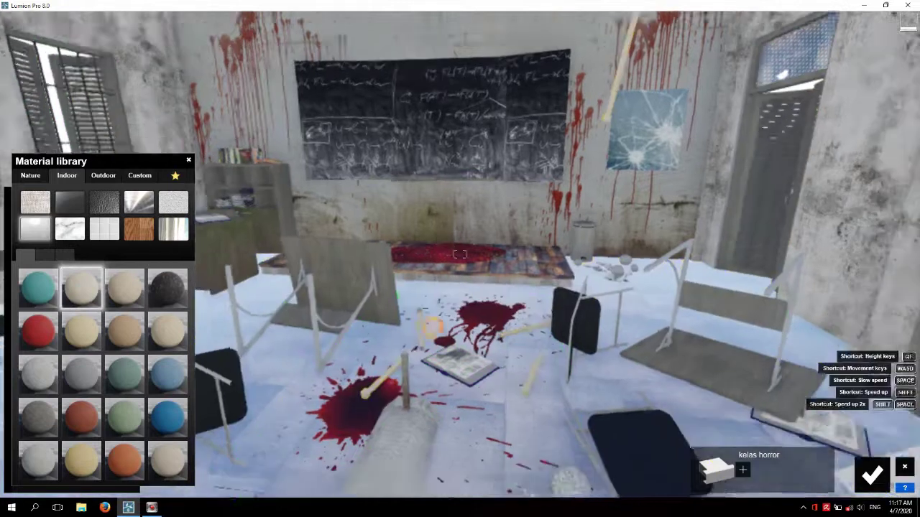
{"action": "key", "text": "s"}
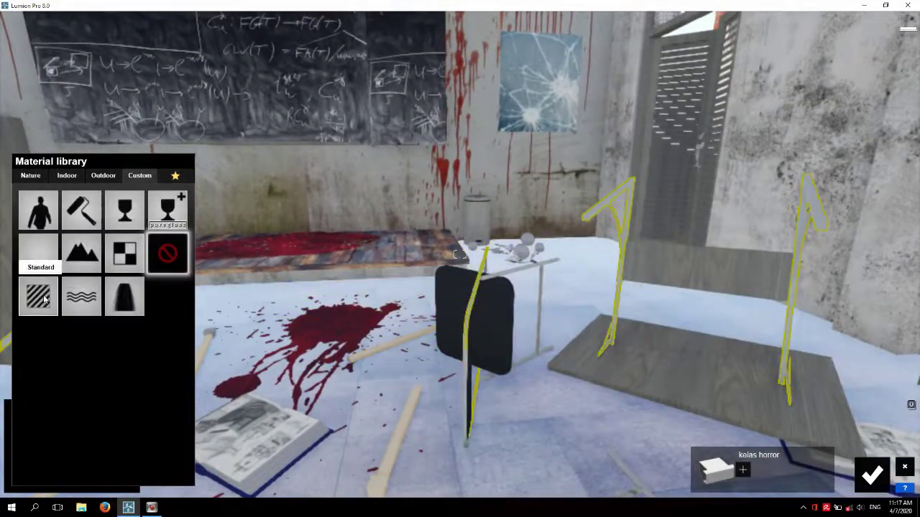
Apply an Indoor Metal material to the chair rails with weathering at 0.6.
{"action": "left_click", "coordinate": [69, 176]}
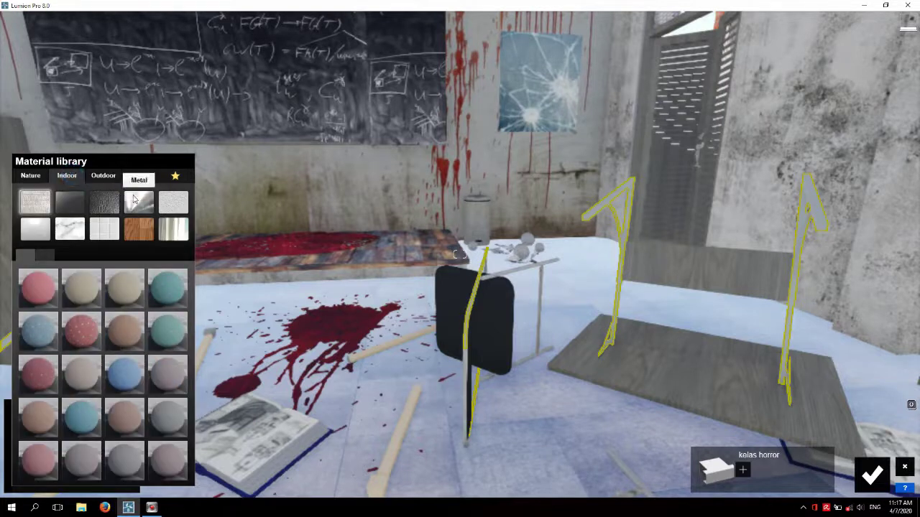
{"action": "left_click", "coordinate": [134, 199]}
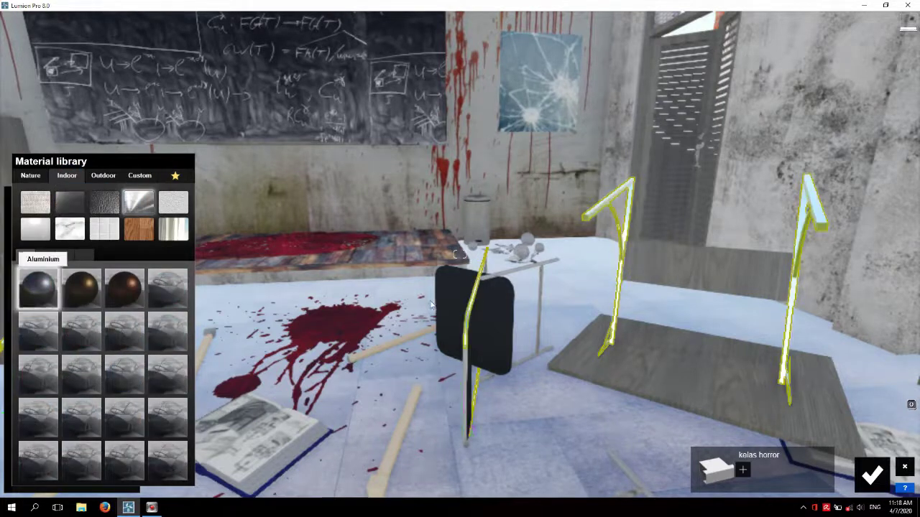
{"action": "left_click", "coordinate": [470, 315]}
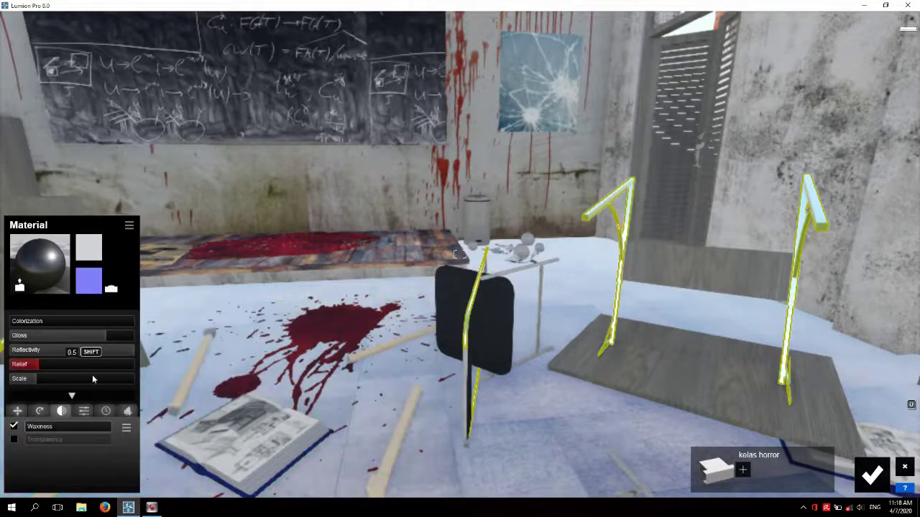
{"action": "left_click", "coordinate": [119, 411]}
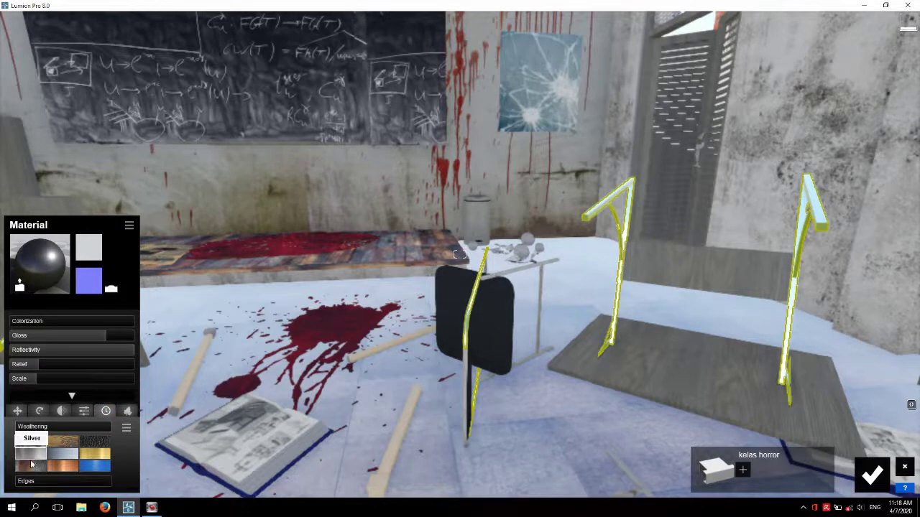
{"action": "left_click_drag", "start_coordinate": [60, 432], "coordinate": [77, 434]}
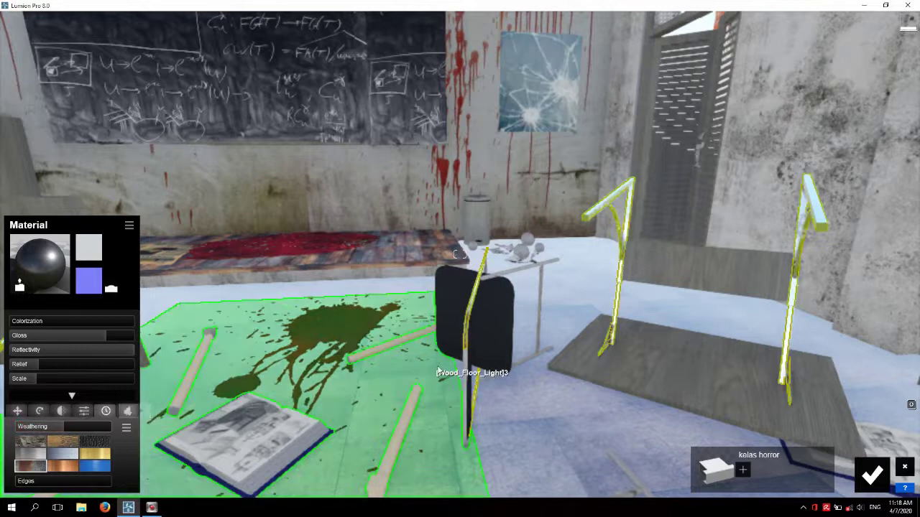
Give the floor blood pool reflectivity of about 0.4 and switch its transparency on.
{"action": "right_click_drag", "start_coordinate": [437, 376], "coordinate": [583, 372]}
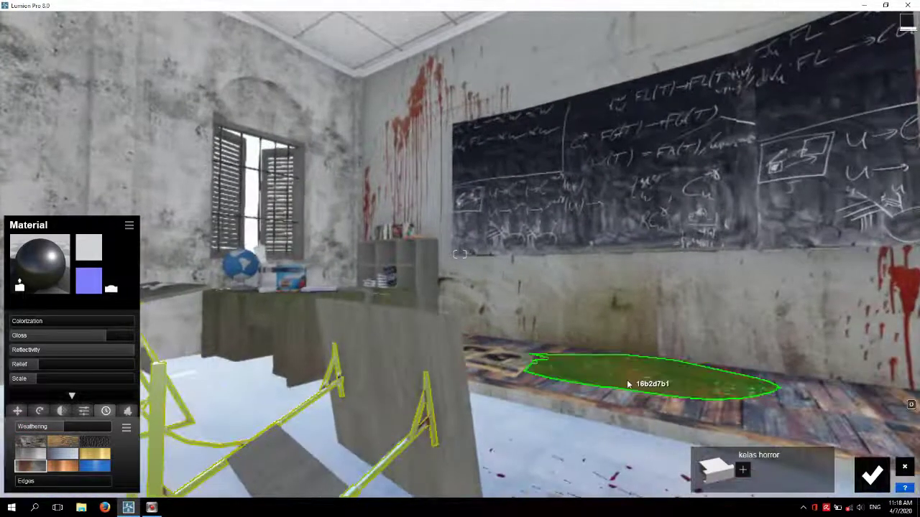
{"action": "left_click", "coordinate": [618, 380]}
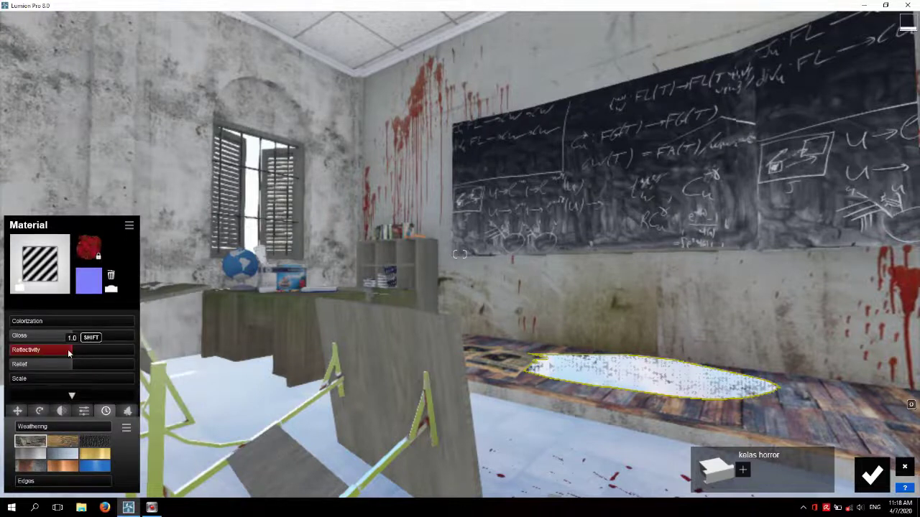
{"action": "left_click_drag", "start_coordinate": [70, 352], "coordinate": [3, 353]}
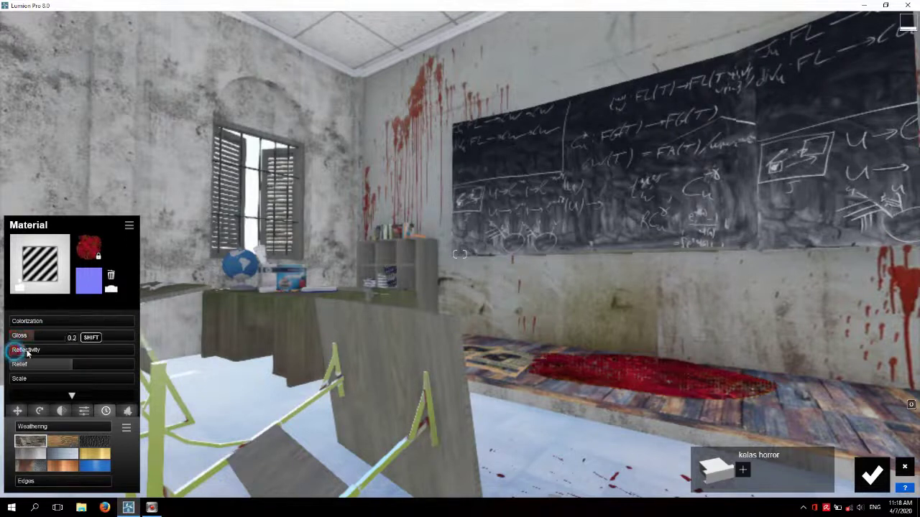
{"action": "left_click_drag", "start_coordinate": [29, 354], "coordinate": [10, 375]}
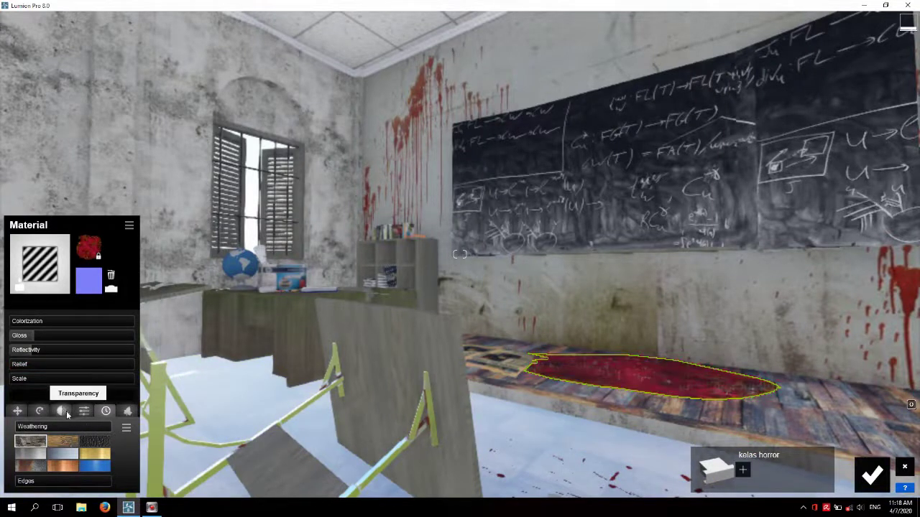
{"action": "left_click", "coordinate": [63, 411]}
{"action": "left_click", "coordinate": [13, 441]}
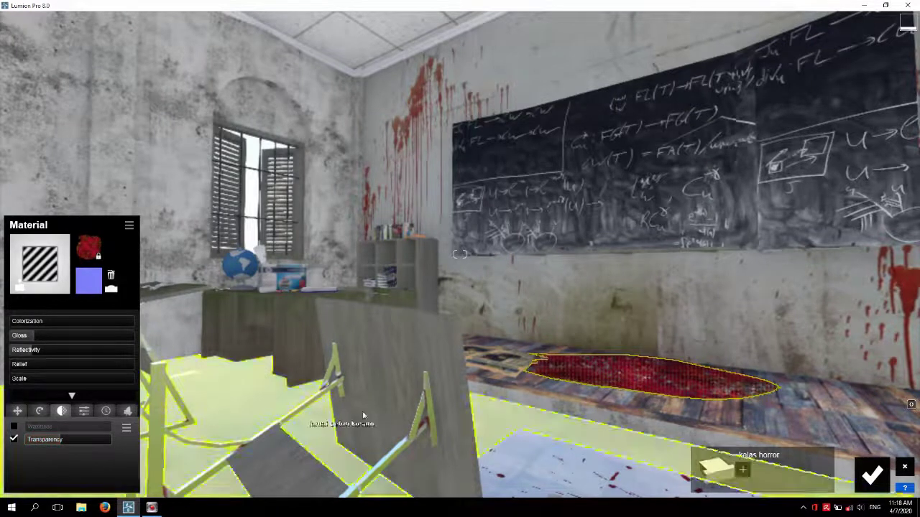
{"action": "right_click_drag", "start_coordinate": [309, 424], "coordinate": [497, 429]}
Make the floor blood splatter Standard with reduced reflectivity and transparency enabled.
{"action": "left_click", "coordinate": [497, 428]}
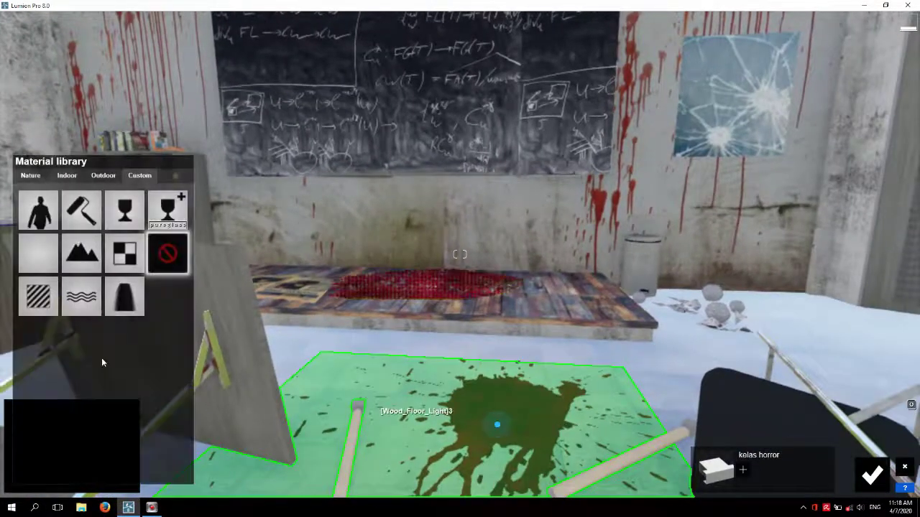
{"action": "left_click", "coordinate": [40, 308]}
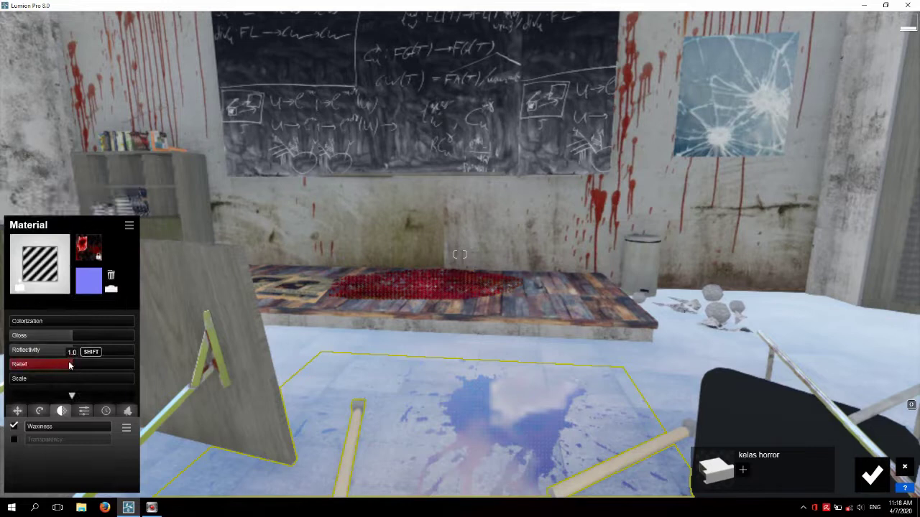
{"action": "mouse_move", "coordinate": [71, 353]}
{"action": "left_mouse_down"}
{"action": "mouse_move", "coordinate": [43, 352]}
{"action": "mouse_move", "coordinate": [35, 338]}
{"action": "left_mouse_up"}
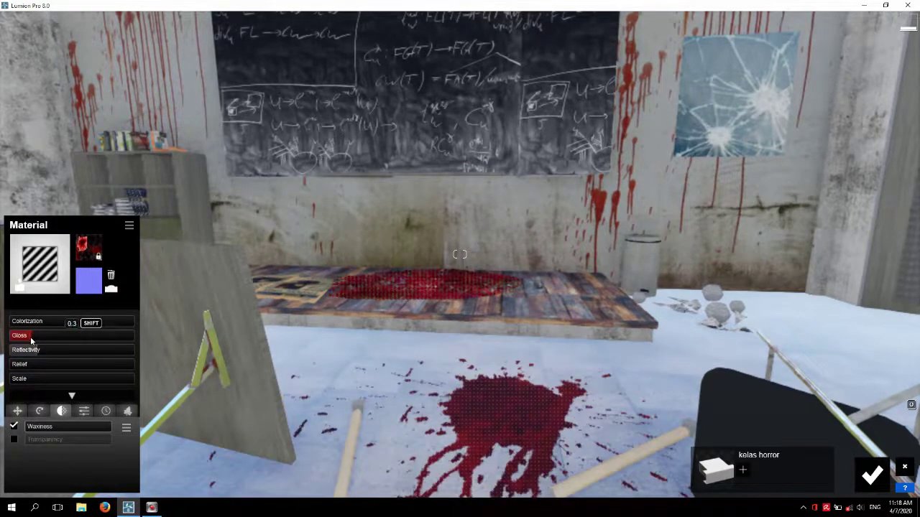
{"action": "left_click", "coordinate": [15, 439]}
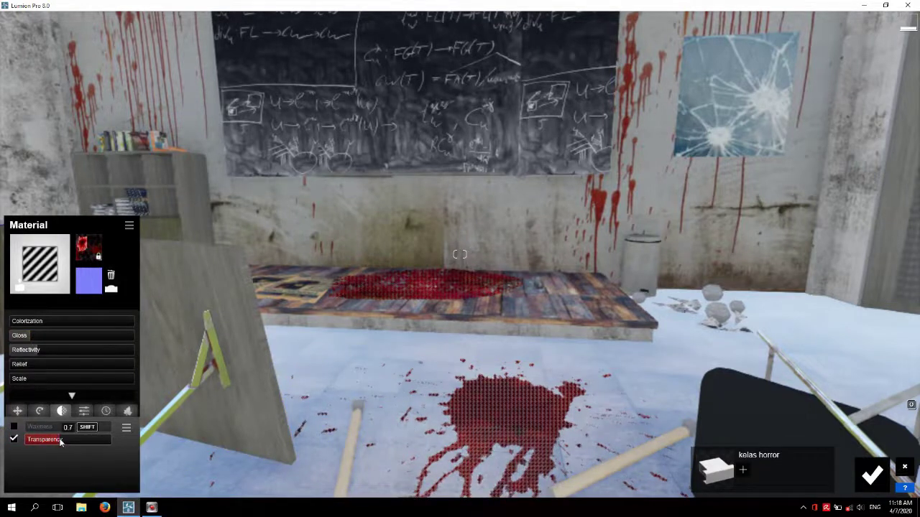
{"action": "mouse_move", "coordinate": [420, 395]}
{"action": "right_mouse_down"}
{"action": "mouse_move", "coordinate": [420, 338]}
{"action": "mouse_move", "coordinate": [404, 314]}
{"action": "mouse_move", "coordinate": [334, 356]}
{"action": "mouse_move", "coordinate": [348, 324]}
{"action": "right_mouse_up"}
{"action": "key", "text": "s"}
{"action": "key", "text": "w"}
{"action": "key", "text": "w"}
{"action": "key", "text": "w"}
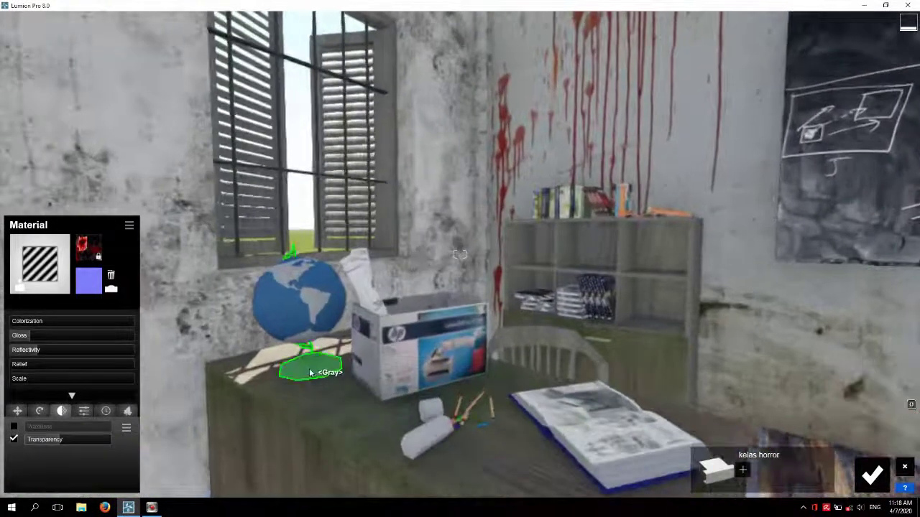
Apply an Indoor Metal material to the globe base and open its weathering settings.
{"action": "left_click", "coordinate": [309, 368]}
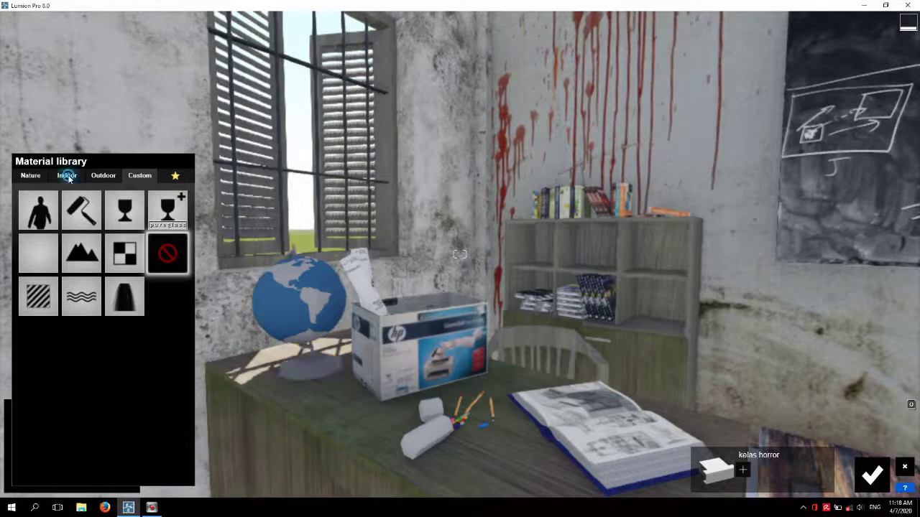
{"action": "left_click", "coordinate": [147, 208]}
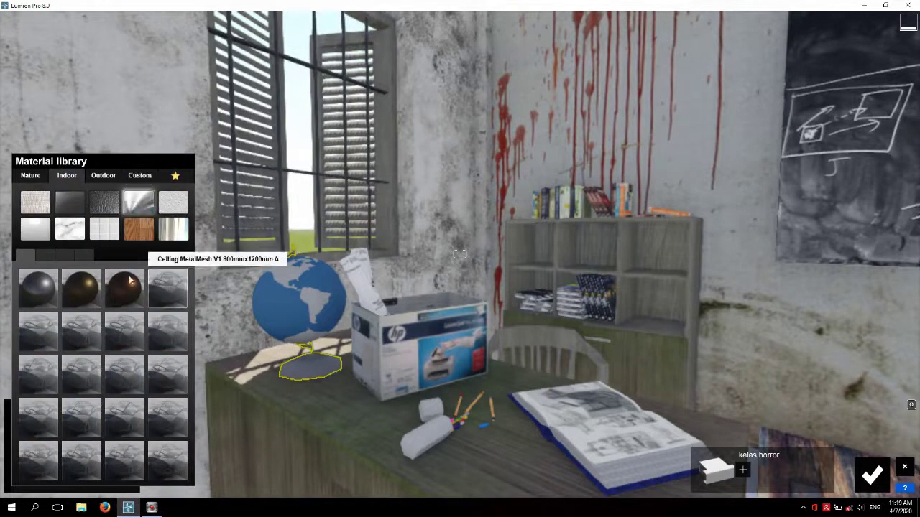
{"action": "left_click", "coordinate": [335, 372]}
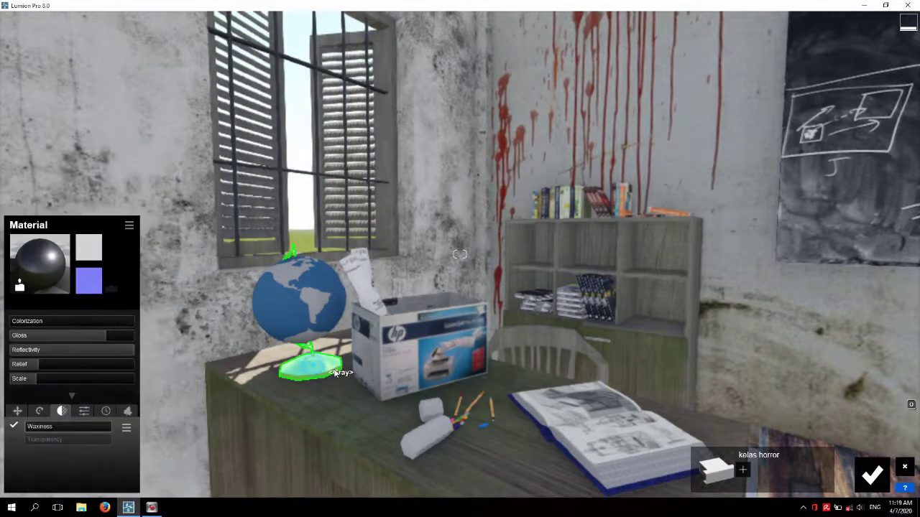
{"action": "left_click", "coordinate": [107, 412]}
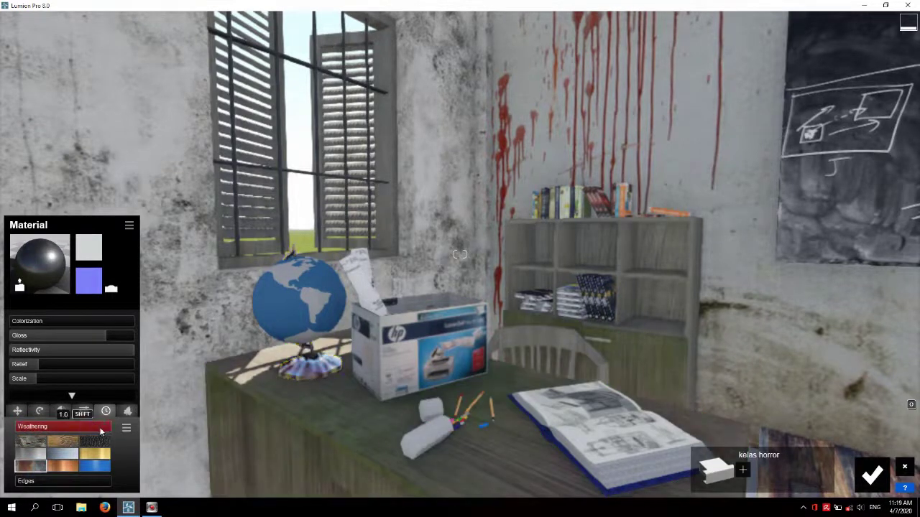
{"action": "right_click_drag", "start_coordinate": [420, 404], "coordinate": [460, 402]}
Fly the camera up close to the cracked broken-glass poster on the blood-splattered wall.
{"action": "key", "text": "s"}
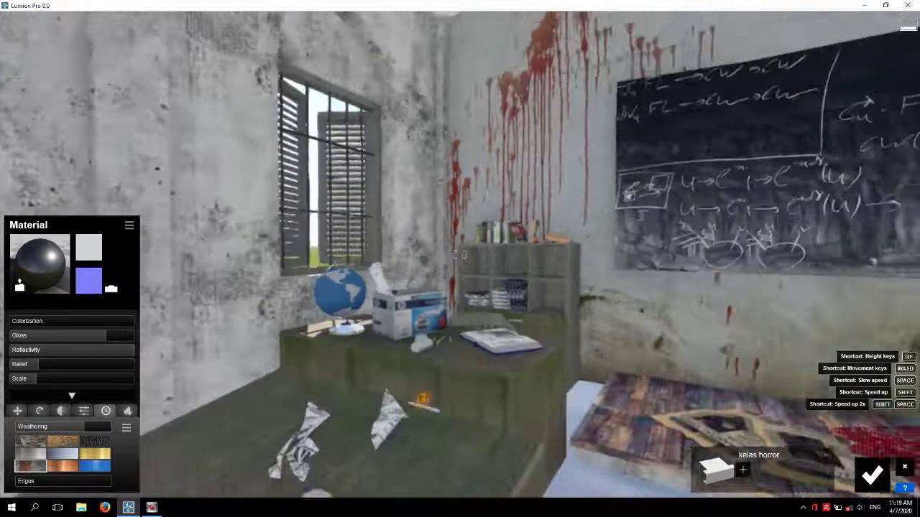
{"action": "right_click_drag", "start_coordinate": [461, 254], "coordinate": [461, 253]}
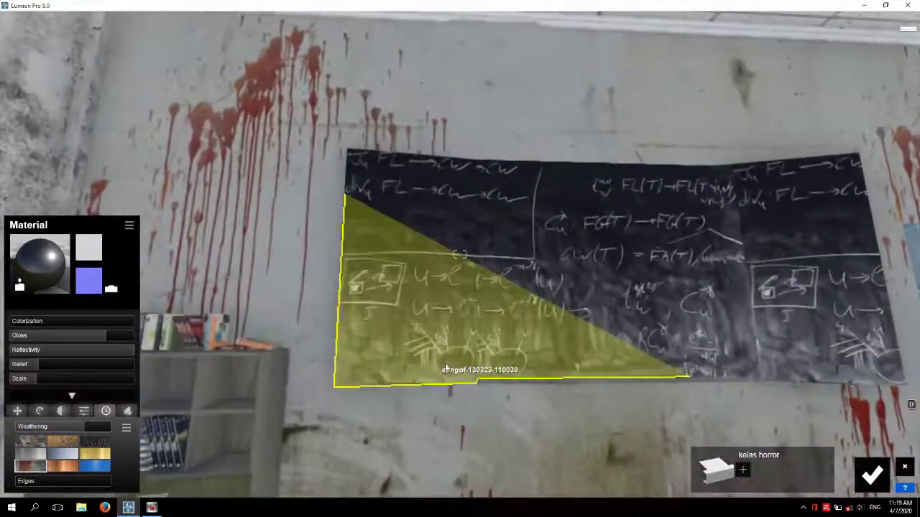
{"action": "key", "text": "w"}
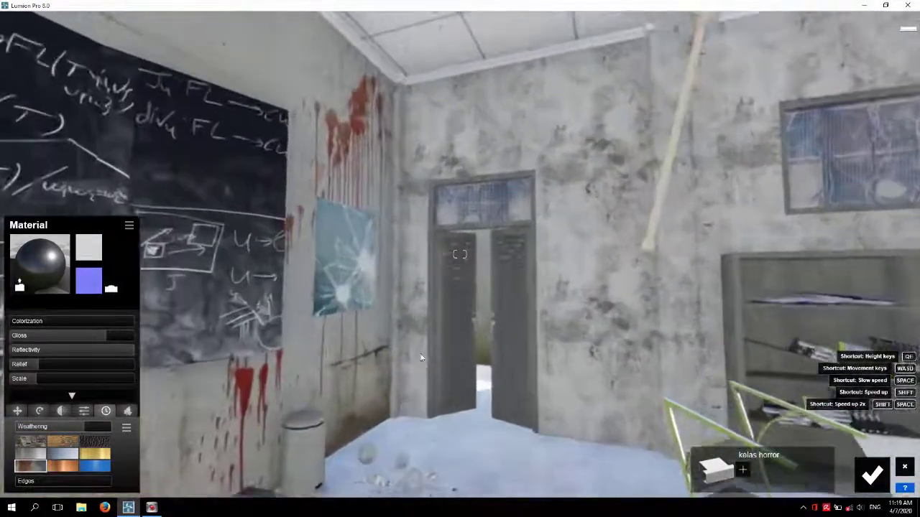
{"action": "key", "text": "w"}
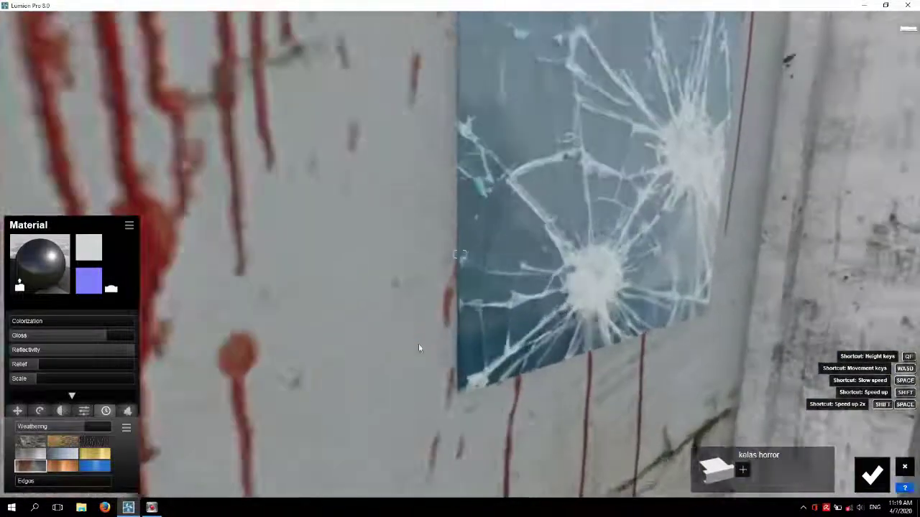
{"action": "key", "text": "w"}
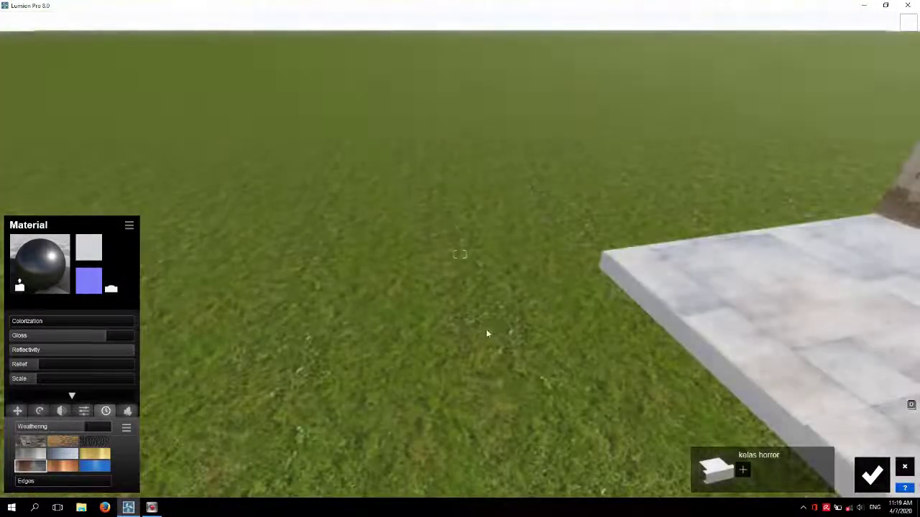
{"action": "right_click_drag", "start_coordinate": [487, 333], "coordinate": [536, 302]}
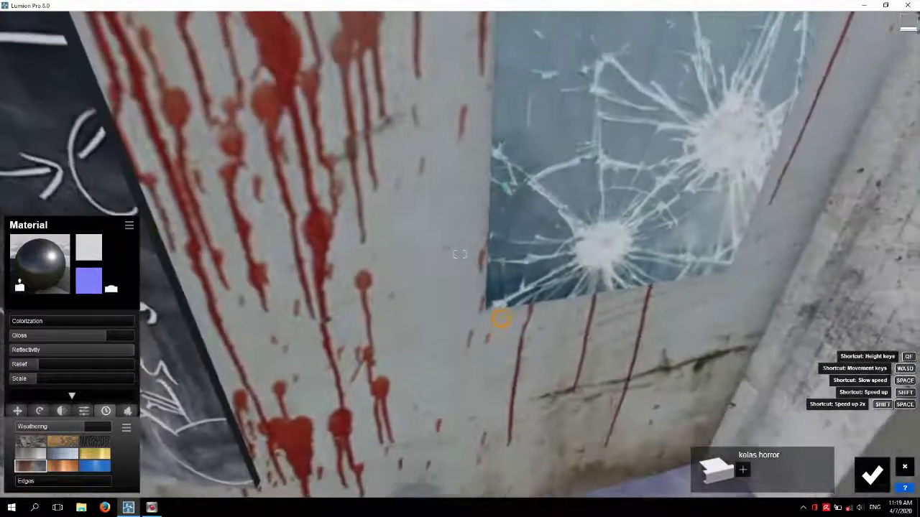
{"action": "key", "text": "d"}
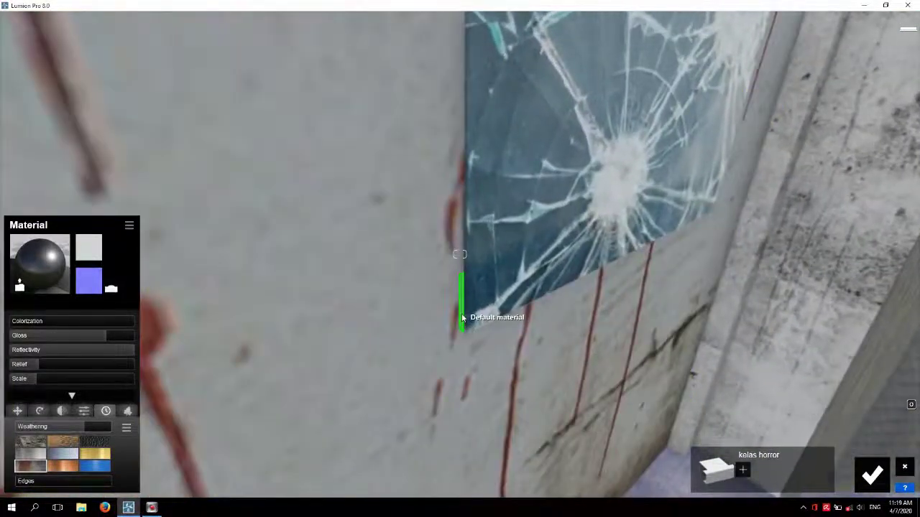
{"action": "key", "text": "w"}
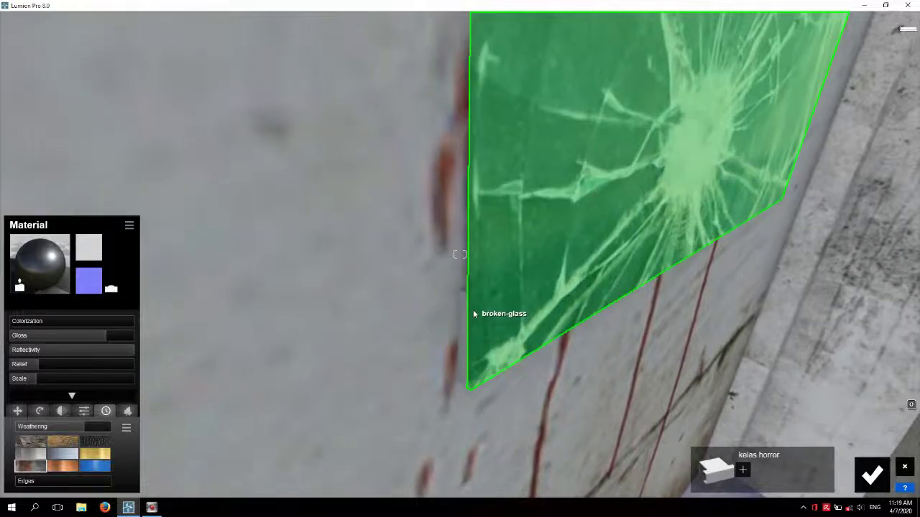
Give the broken-glass poster a Standard material, then turn the view toward the lockers.
{"action": "left_click", "coordinate": [472, 312]}
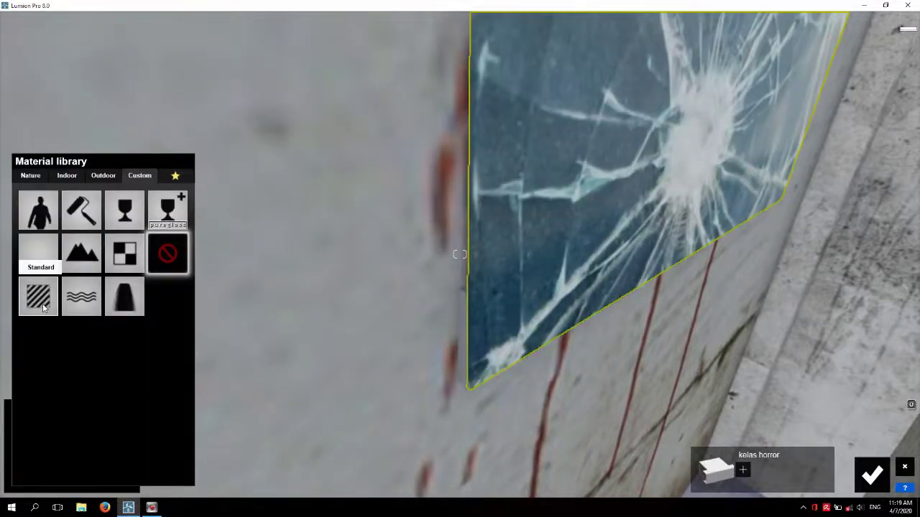
{"action": "left_click", "coordinate": [41, 296]}
{"action": "key", "text": "s"}
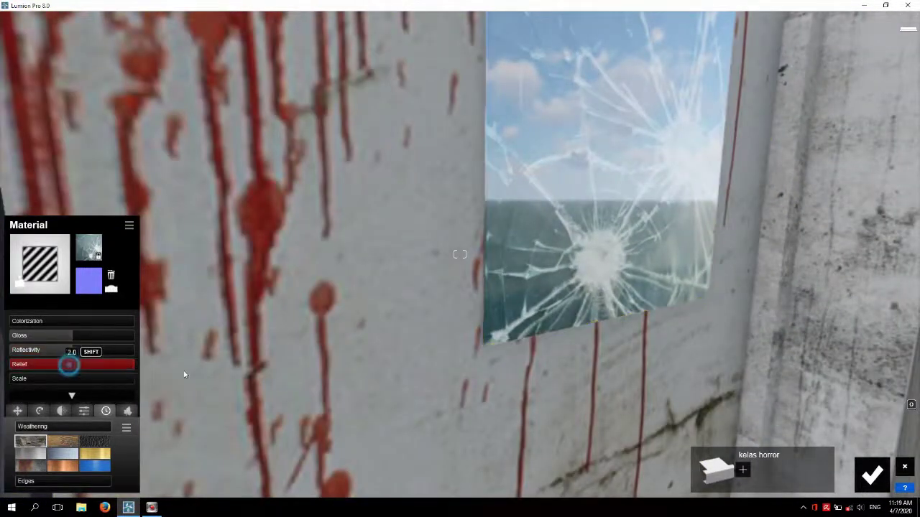
{"action": "key", "text": "a"}
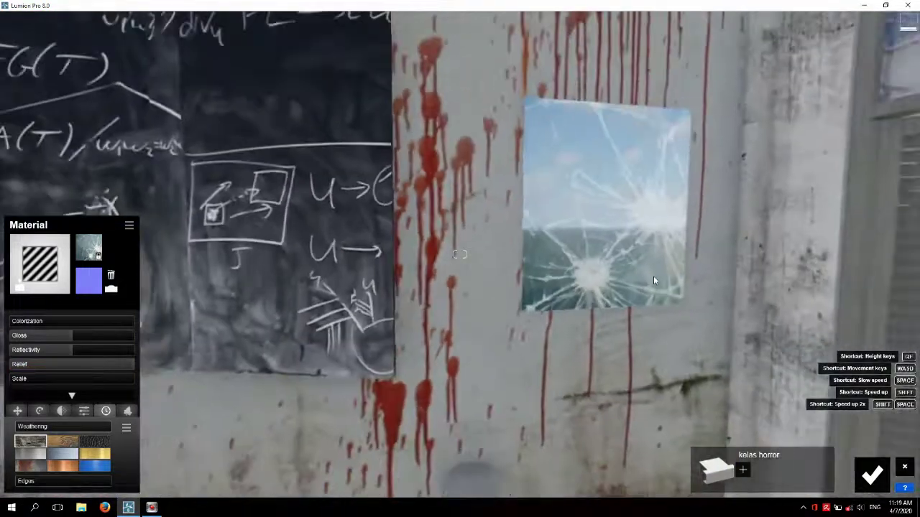
{"action": "right_click_drag", "start_coordinate": [653, 276], "coordinate": [826, 281]}
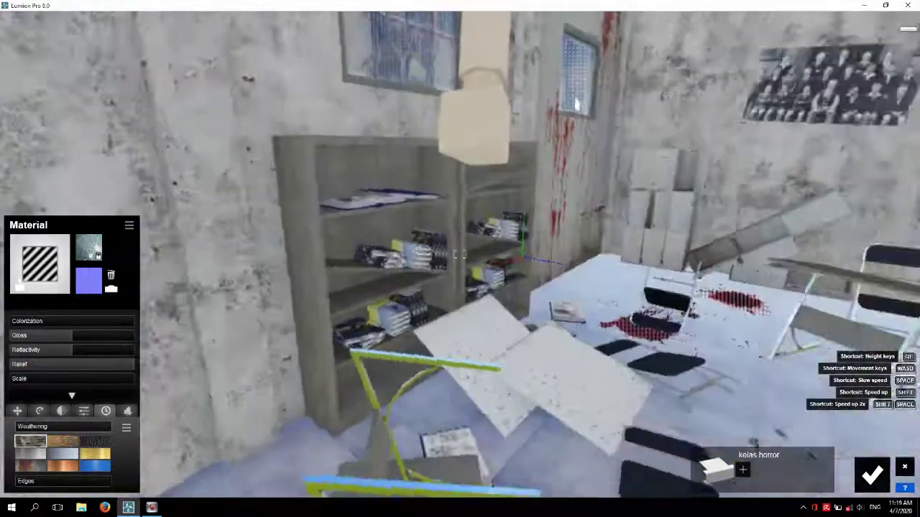
{"action": "right_click_drag", "start_coordinate": [699, 263], "coordinate": [848, 266]}
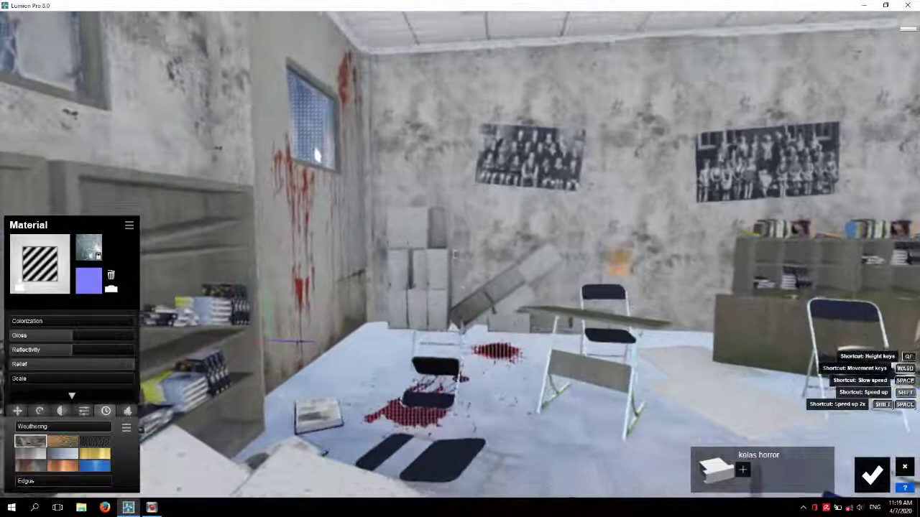
Make the lockers a Standard material with relief 2.0, reflectivity 0.7 and 0.4 rust weathering.
{"action": "key", "text": "w"}
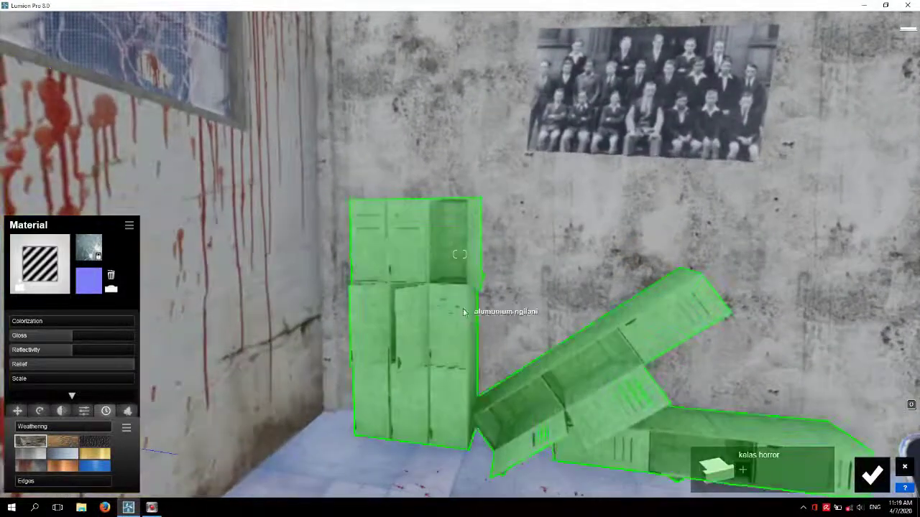
{"action": "left_click", "coordinate": [464, 312]}
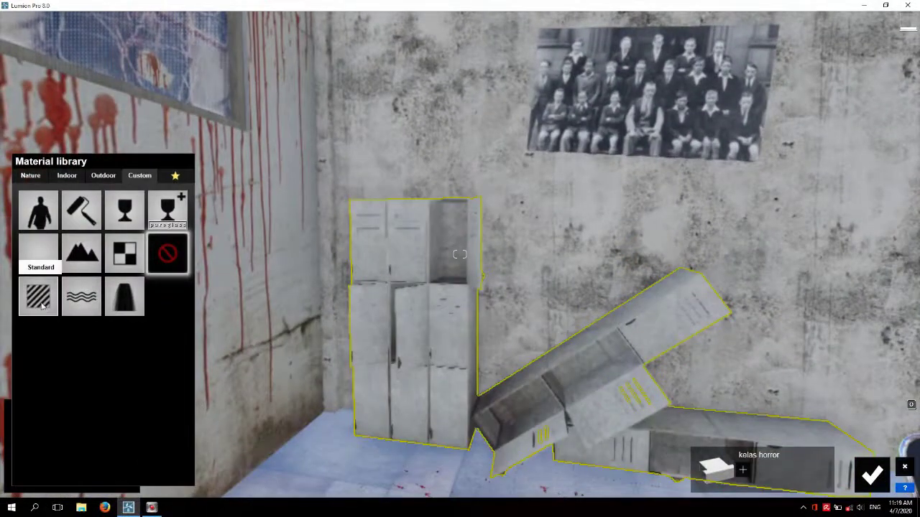
{"action": "left_click", "coordinate": [30, 302]}
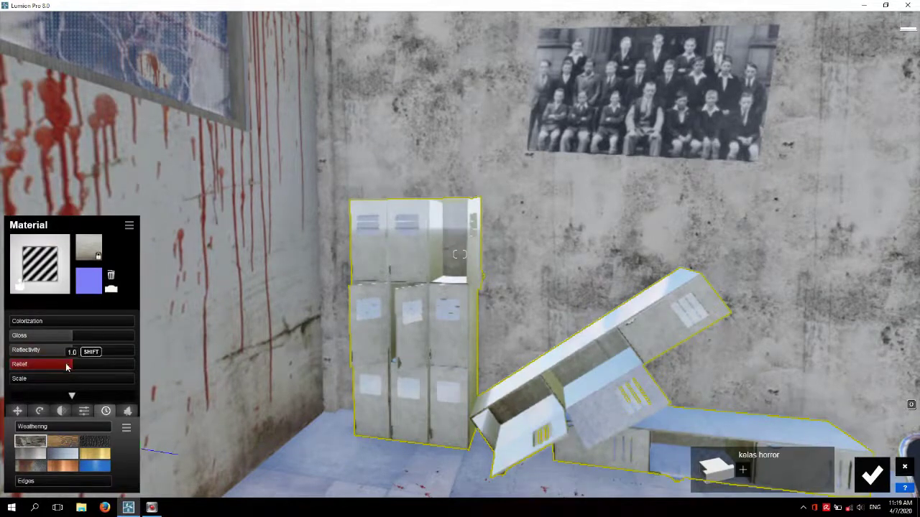
{"action": "left_click_drag", "start_coordinate": [67, 367], "coordinate": [161, 369]}
{"action": "left_click_drag", "start_coordinate": [70, 355], "coordinate": [54, 354]}
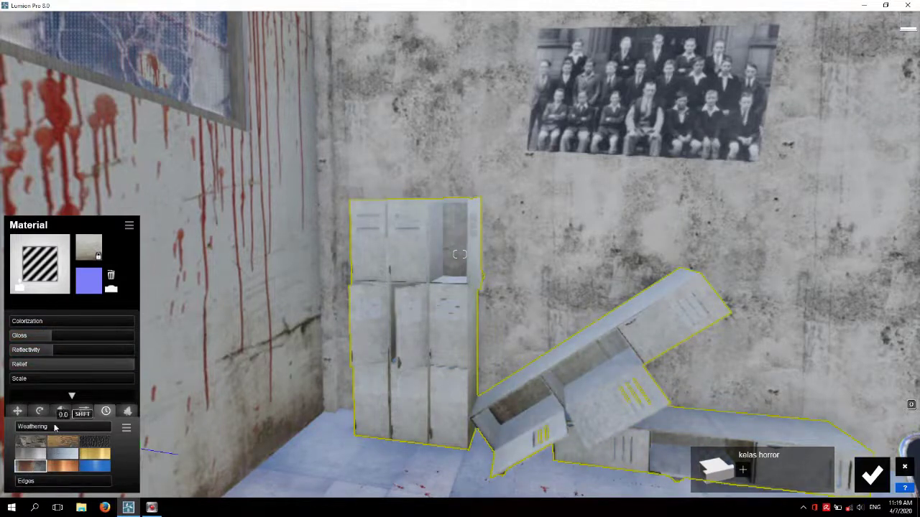
{"action": "left_click_drag", "start_coordinate": [17, 429], "coordinate": [60, 429]}
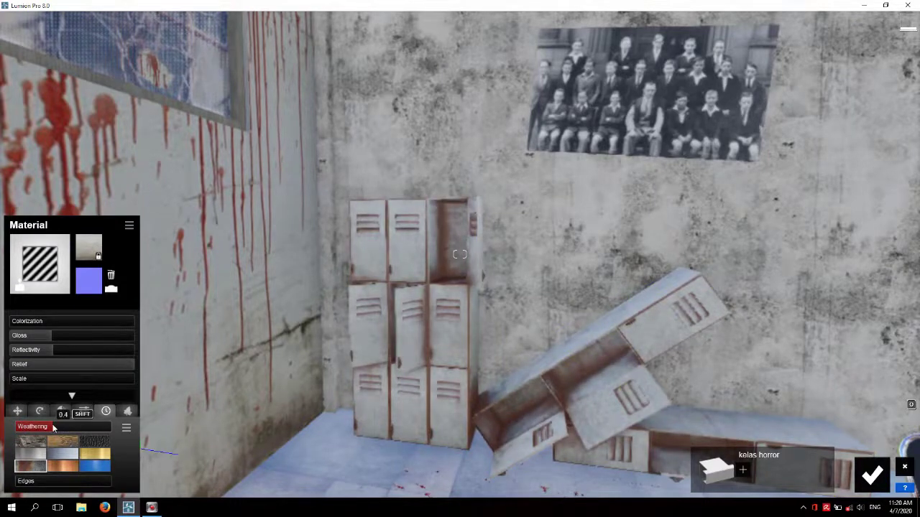
{"action": "right_click_drag", "start_coordinate": [288, 402], "coordinate": [464, 400]}
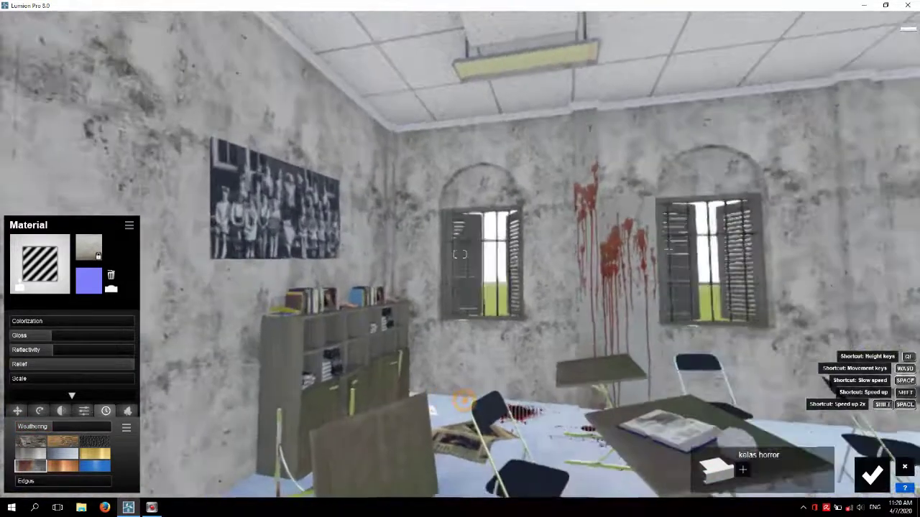
{"action": "mouse_move", "coordinate": [360, 108]}
{"action": "right_mouse_down"}
{"action": "mouse_move", "coordinate": [443, 115]}
{"action": "mouse_move", "coordinate": [485, 70]}
{"action": "mouse_move", "coordinate": [489, 128]}
{"action": "right_mouse_up"}
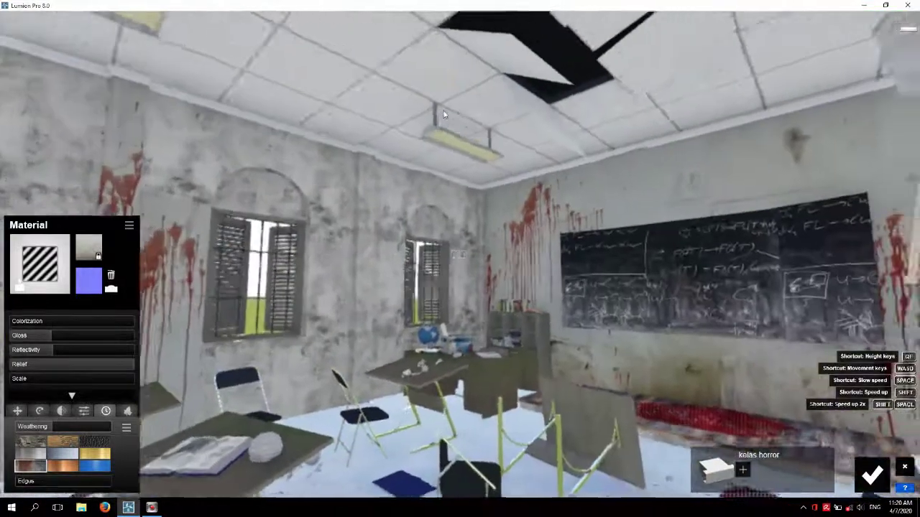
Apply a Standard material to the ceiling light and reveal its emissive settings.
{"action": "left_click", "coordinate": [498, 92]}
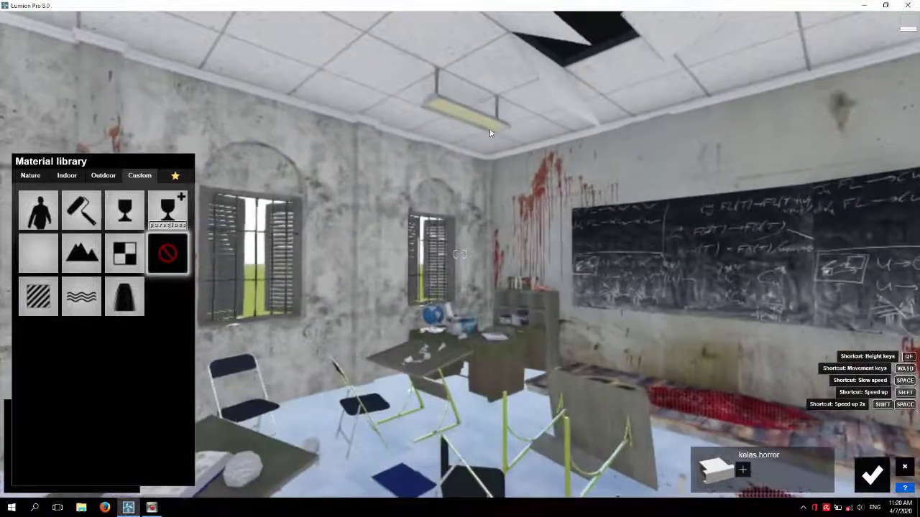
{"action": "left_click", "coordinate": [33, 314]}
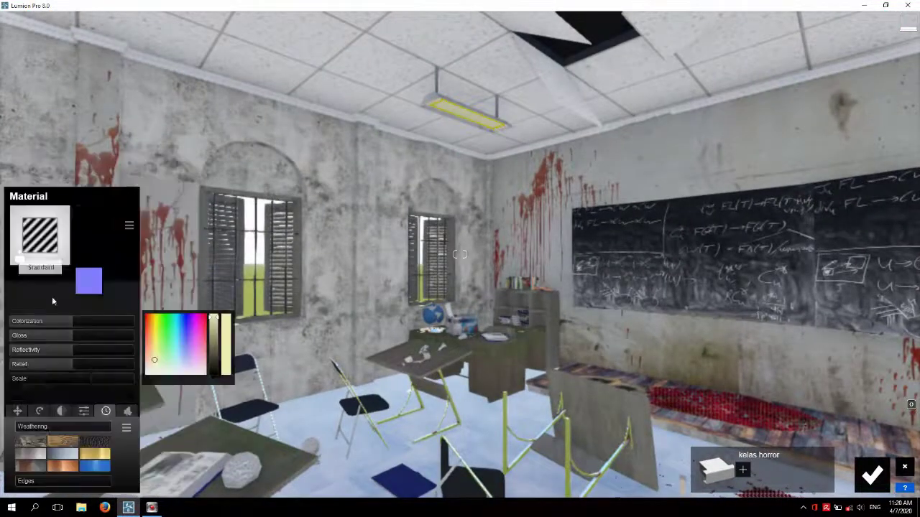
{"action": "left_click", "coordinate": [83, 411]}
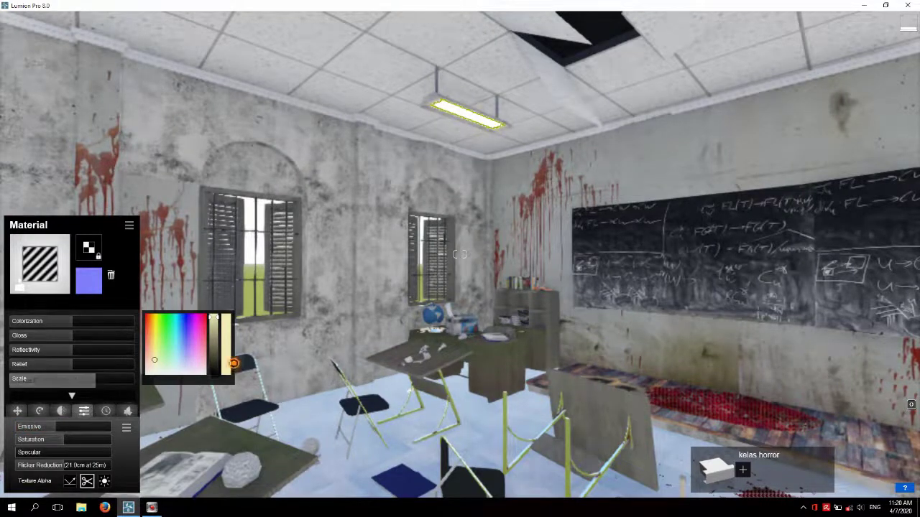
Give the broken ceiling a Standard material with reflectivity lowered to 1.0.
{"action": "right_click_drag", "start_coordinate": [215, 285], "coordinate": [413, 158]}
{"action": "left_click", "coordinate": [394, 147]}
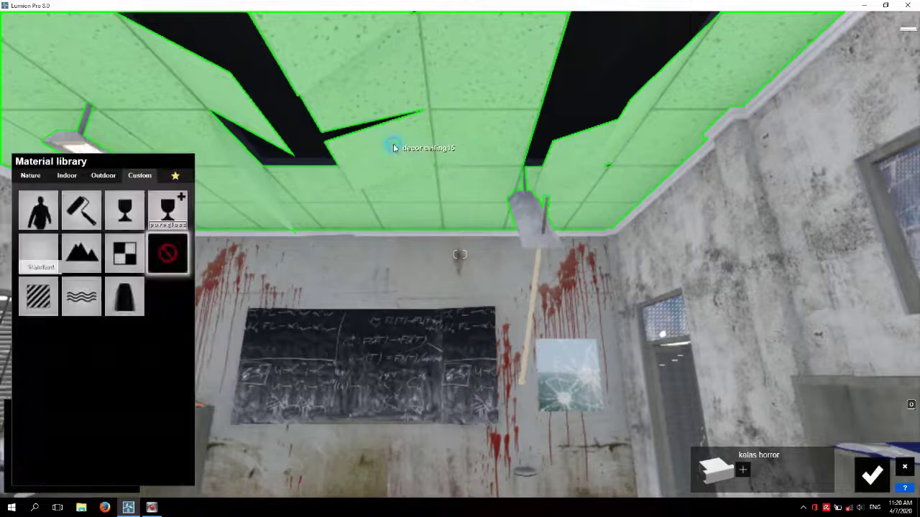
{"action": "left_click", "coordinate": [46, 306]}
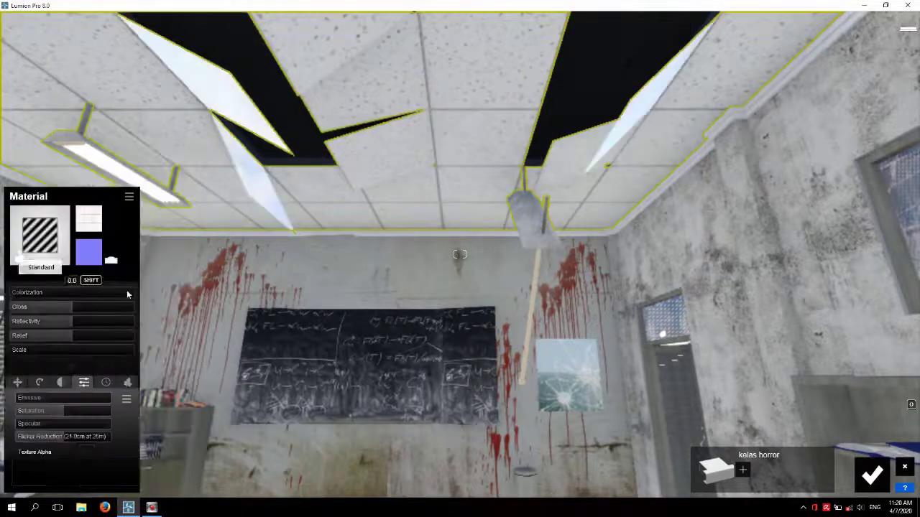
{"action": "left_click_drag", "start_coordinate": [66, 336], "coordinate": [45, 350]}
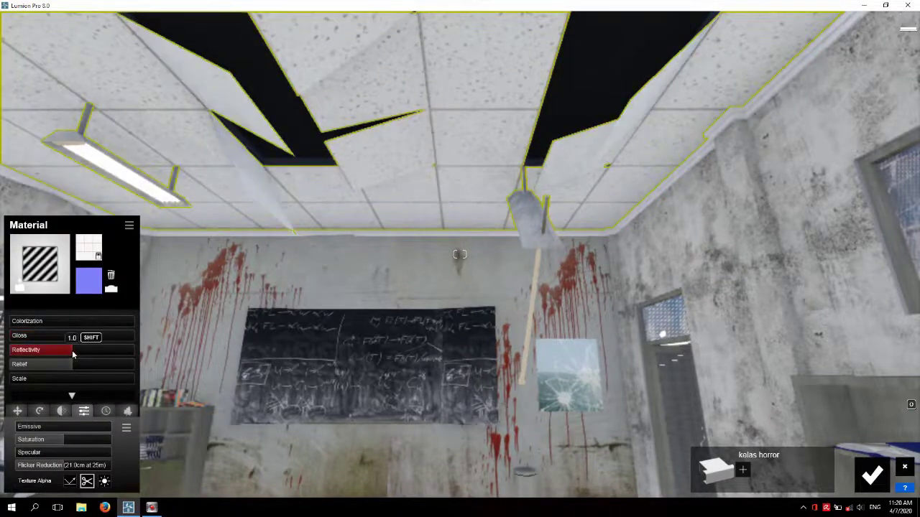
{"action": "mouse_move", "coordinate": [211, 370]}
{"action": "right_mouse_down"}
{"action": "mouse_move", "coordinate": [707, 280]}
{"action": "mouse_move", "coordinate": [790, 277]}
{"action": "mouse_move", "coordinate": [705, 191]}
{"action": "right_mouse_up"}
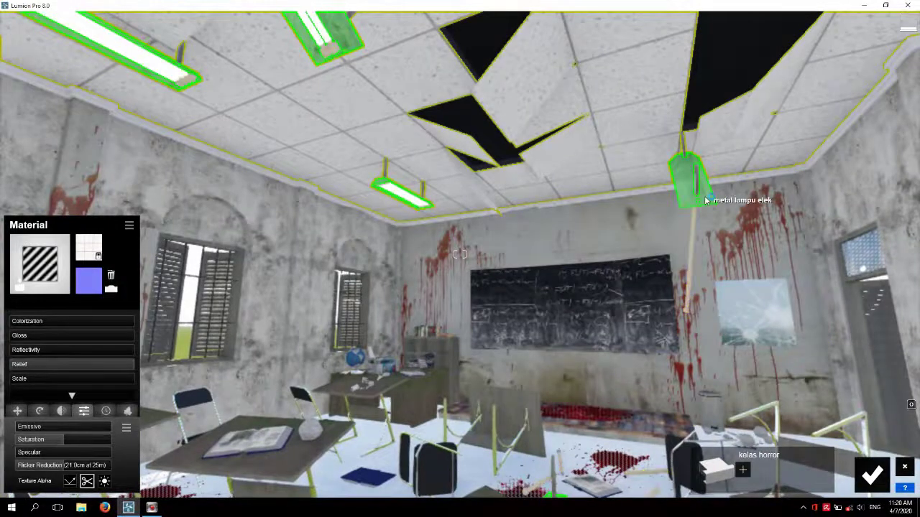
Make the ceiling lamps Indoor Aluminium with weathering raised to 0.7.
{"action": "left_click", "coordinate": [705, 200]}
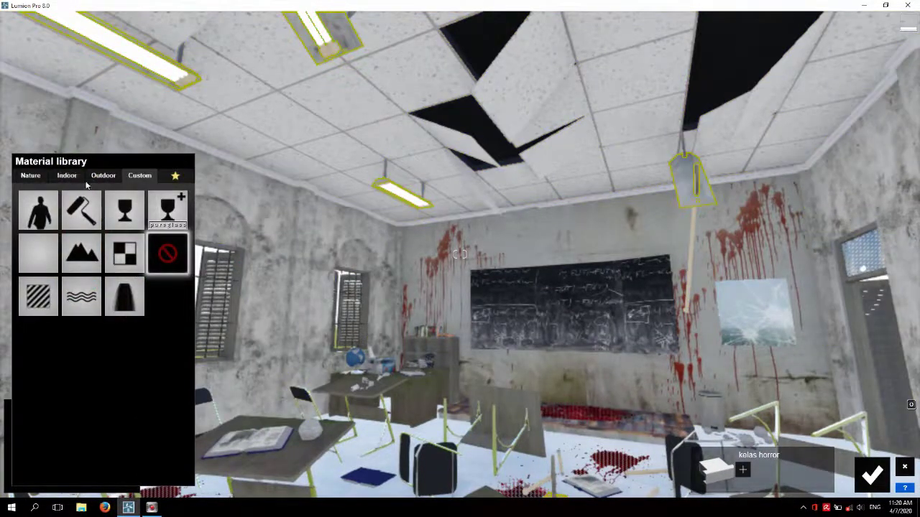
{"action": "left_click", "coordinate": [76, 178]}
{"action": "left_click", "coordinate": [138, 204]}
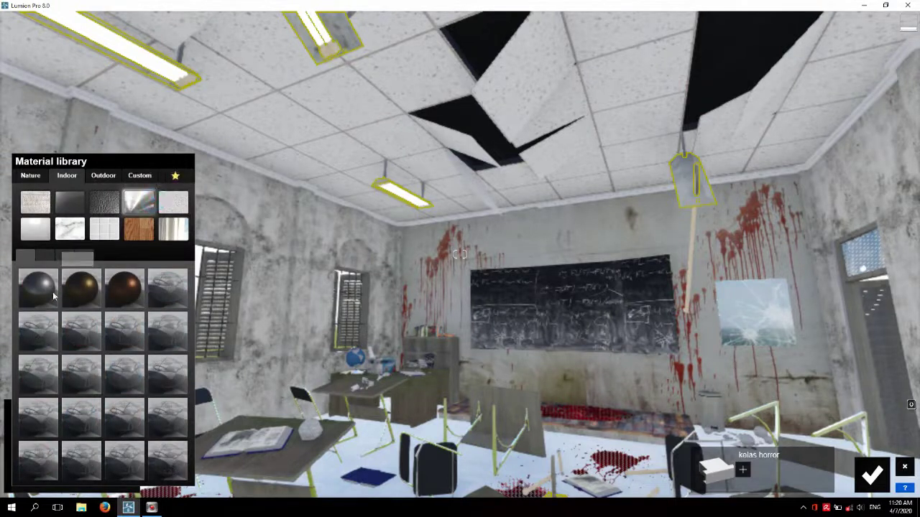
{"action": "left_click", "coordinate": [39, 286]}
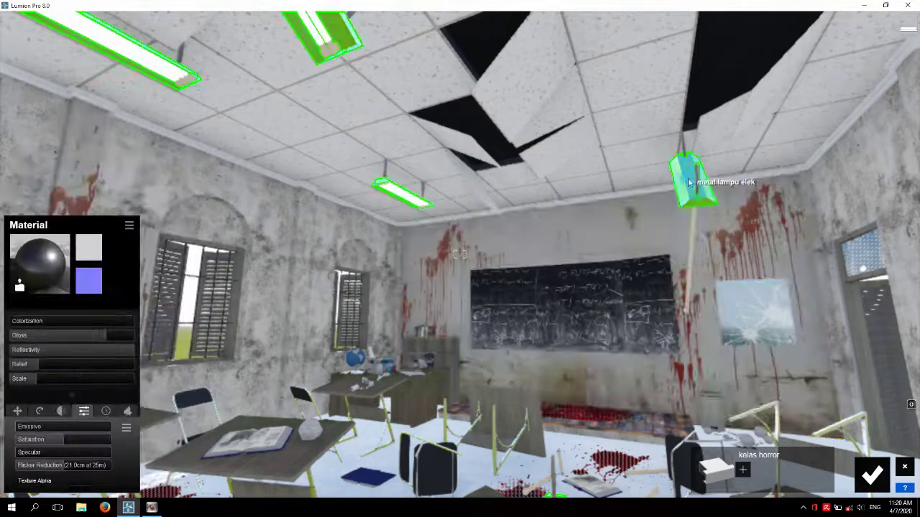
{"action": "left_click", "coordinate": [108, 411]}
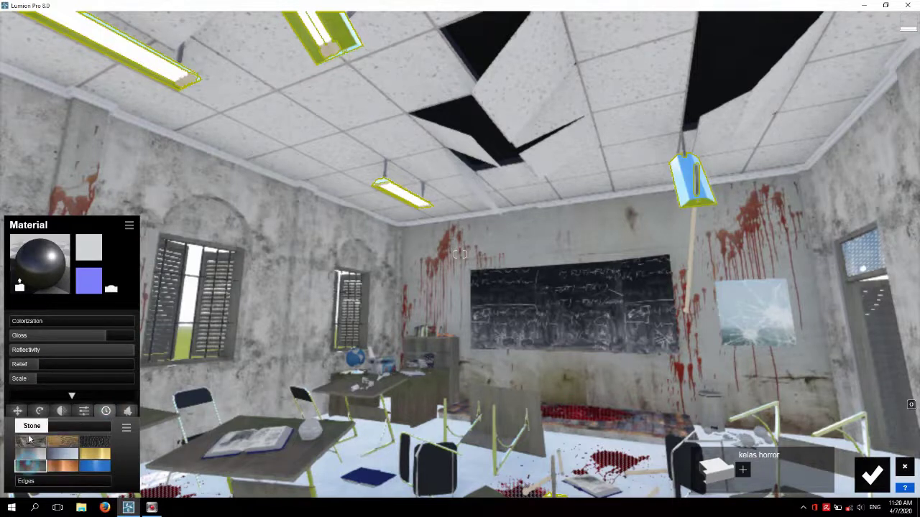
{"action": "left_click_drag", "start_coordinate": [27, 429], "coordinate": [67, 431]}
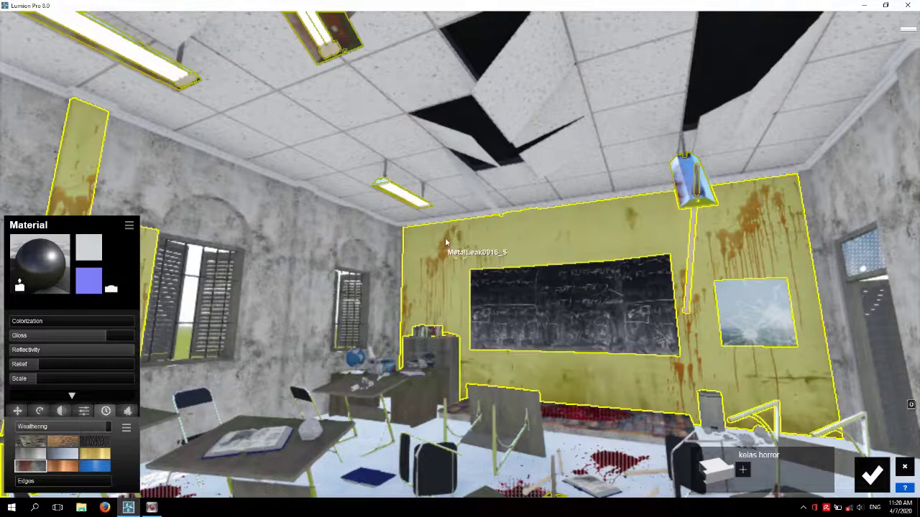
Move toward the shuttered outside wall and accept the material changes.
{"action": "mouse_move", "coordinate": [441, 242]}
{"action": "right_mouse_down"}
{"action": "mouse_move", "coordinate": [519, 251]}
{"action": "mouse_move", "coordinate": [500, 255]}
{"action": "right_mouse_up"}
{"action": "key", "text": "w"}
{"action": "key", "text": "w"}
{"action": "key", "text": "s"}
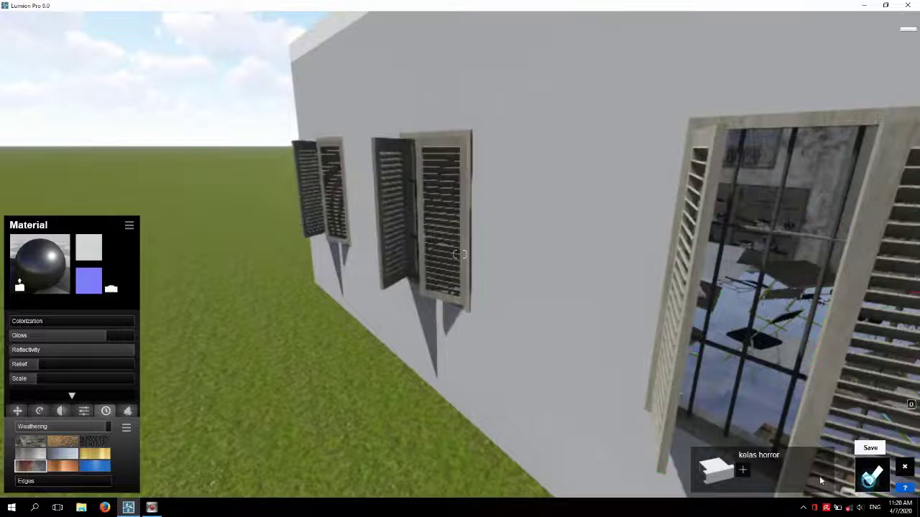
{"action": "left_click", "coordinate": [872, 475]}
Place a Dead Sassafras tree from the Import Library beside the wall and scale it.
{"action": "left_click", "coordinate": [21, 421]}
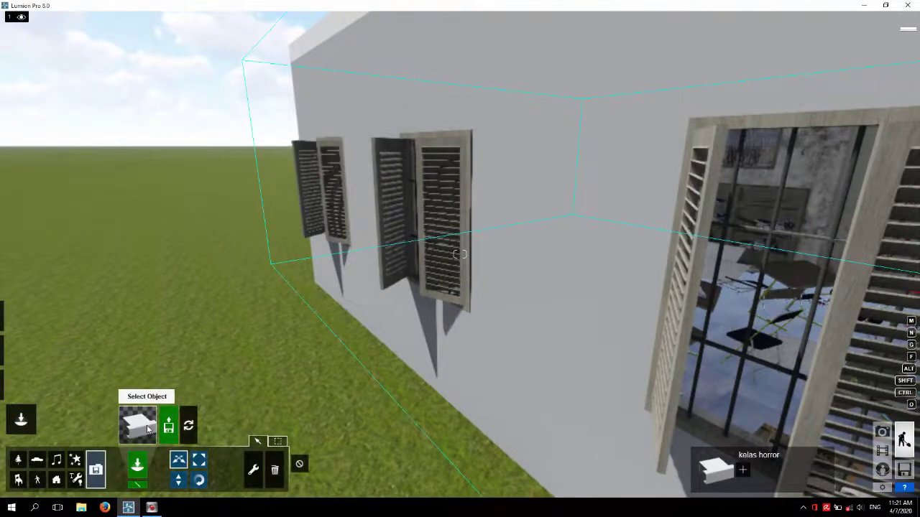
{"action": "left_click", "coordinate": [149, 429]}
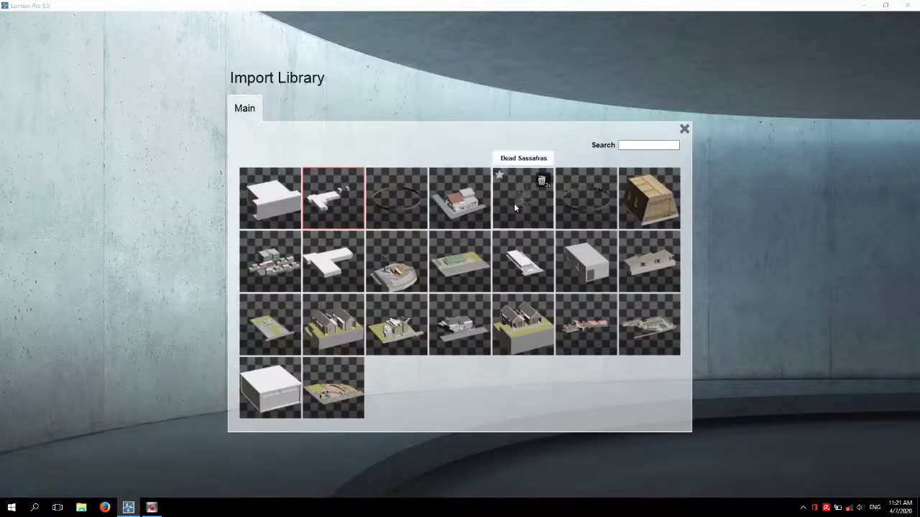
{"action": "left_click", "coordinate": [515, 206]}
{"action": "left_click", "coordinate": [159, 311]}
{"action": "right_click_drag", "start_coordinate": [235, 304], "coordinate": [349, 256]}
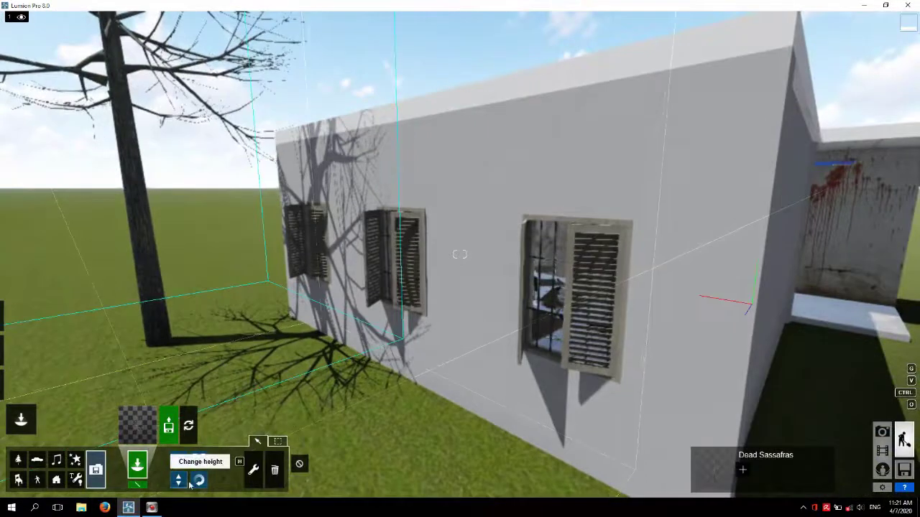
{"action": "left_click", "coordinate": [198, 460]}
{"action": "left_click_drag", "start_coordinate": [156, 346], "coordinate": [166, 368]}
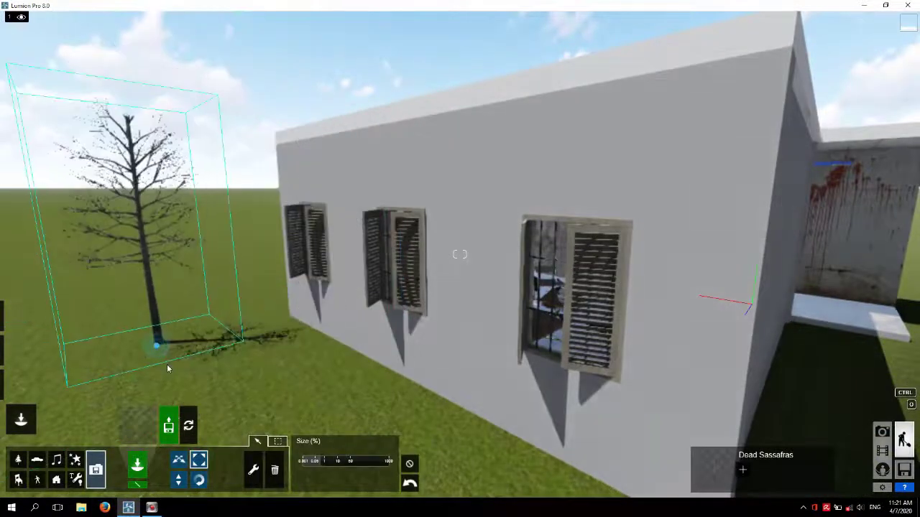
Move the tree along the wall, copy it further along, and resize each tree differently.
{"action": "left_click", "coordinate": [178, 460]}
{"action": "mouse_move", "coordinate": [160, 335]}
{"action": "left_mouse_down"}
{"action": "mouse_move", "coordinate": [215, 360]}
{"action": "mouse_move", "coordinate": [240, 408]}
{"action": "mouse_move", "coordinate": [276, 415]}
{"action": "mouse_move", "coordinate": [421, 369]}
{"action": "left_mouse_up"}
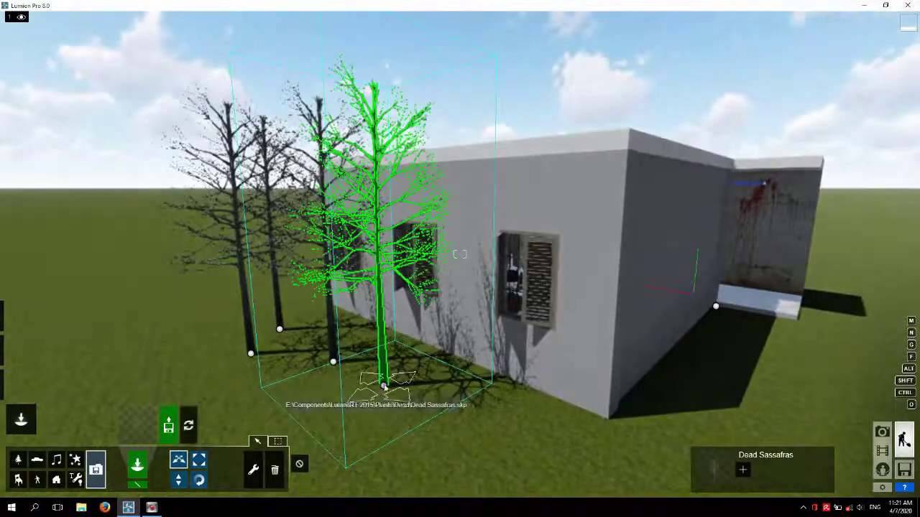
{"action": "mouse_move", "coordinate": [333, 362]}
{"action": "left_mouse_down", "text": "alt"}
{"action": "mouse_move", "coordinate": [343, 423]}
{"action": "mouse_move", "coordinate": [453, 438]}
{"action": "mouse_move", "coordinate": [525, 487]}
{"action": "mouse_move", "coordinate": [527, 460]}
{"action": "mouse_move", "coordinate": [530, 496]}
{"action": "left_mouse_up", "text": "alt"}
{"action": "left_click", "coordinate": [199, 461]}
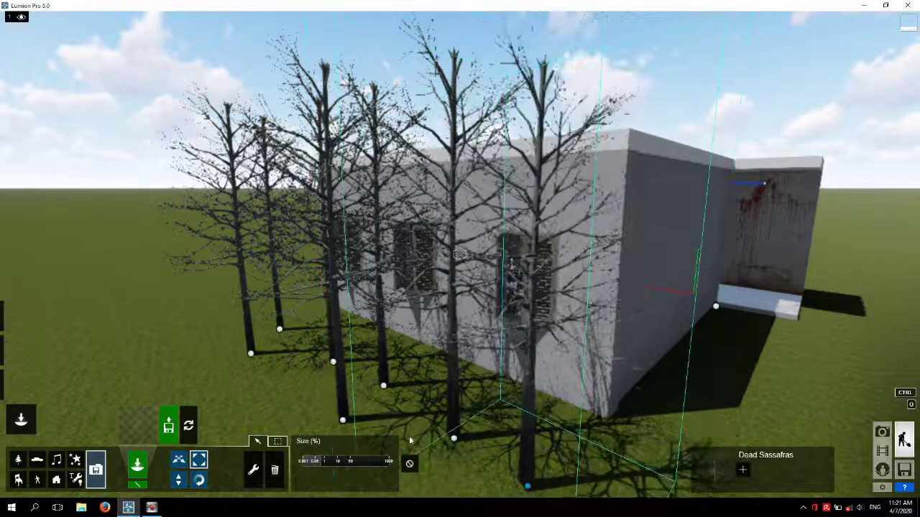
{"action": "left_click_drag", "start_coordinate": [384, 393], "coordinate": [384, 390]}
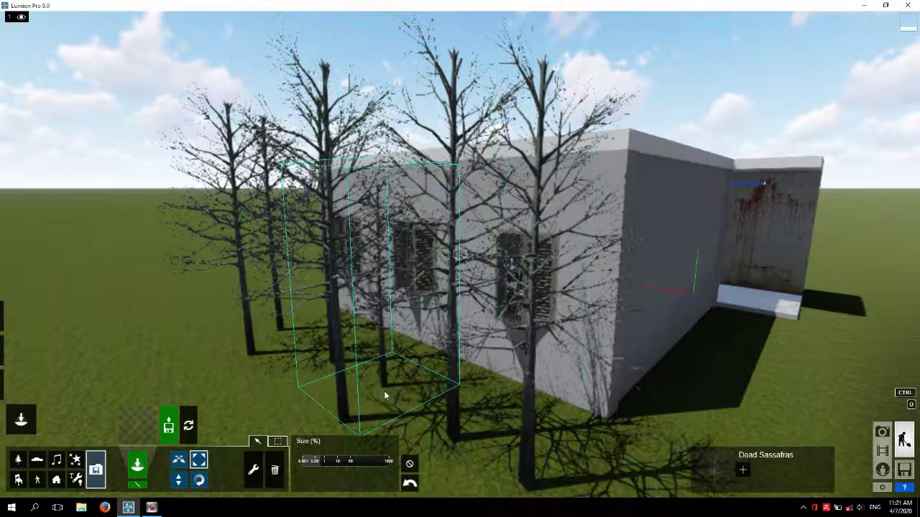
{"action": "left_click_drag", "start_coordinate": [250, 356], "coordinate": [248, 357]}
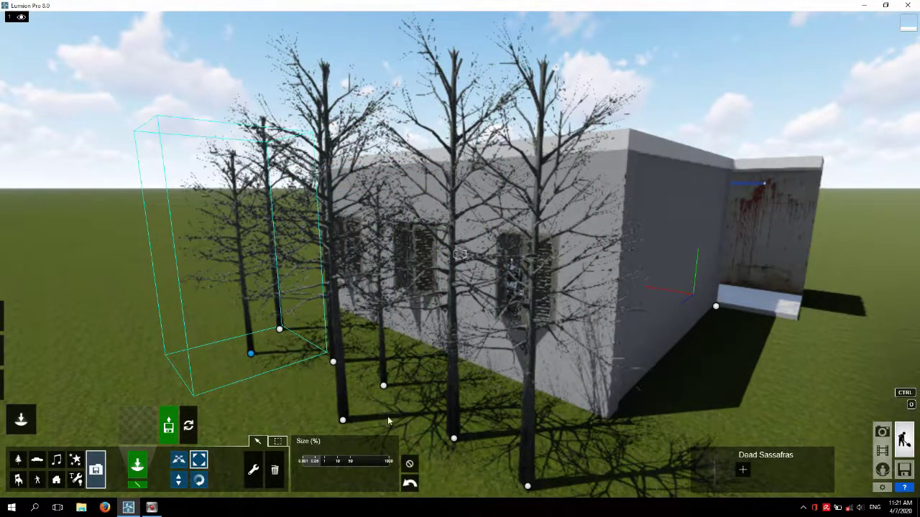
{"action": "left_click_drag", "start_coordinate": [526, 487], "coordinate": [533, 470]}
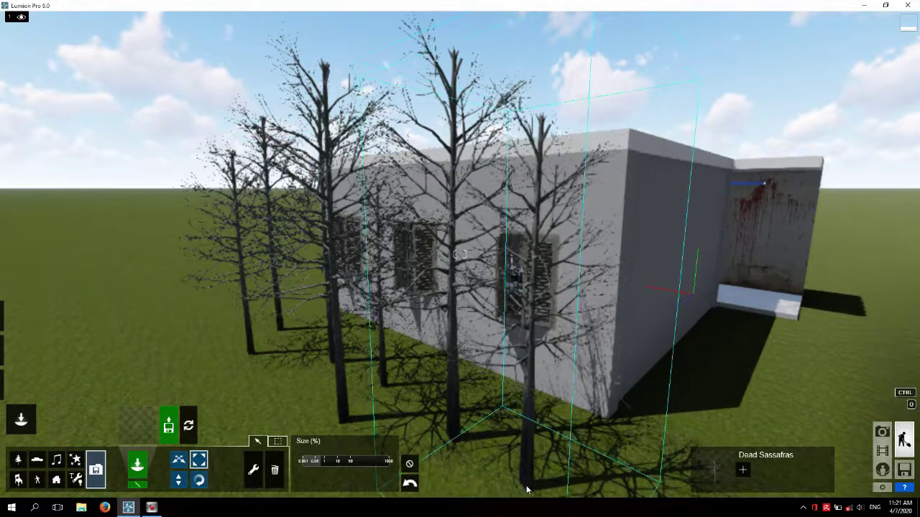
{"action": "scroll", "coordinate": [533, 470], "scroll_direction": "down", "scroll_amount": 5}
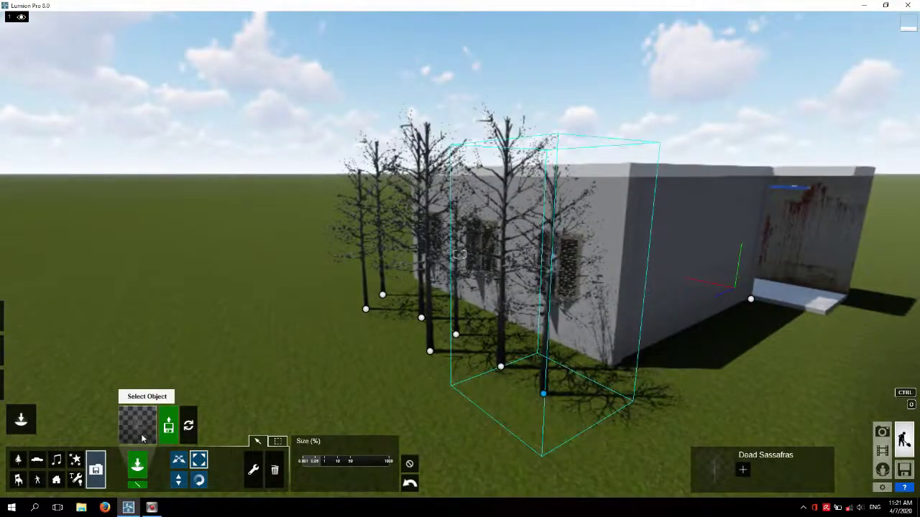
Browse the imported models library, trying Denseforest 300m, then close it.
{"action": "left_click", "coordinate": [142, 437]}
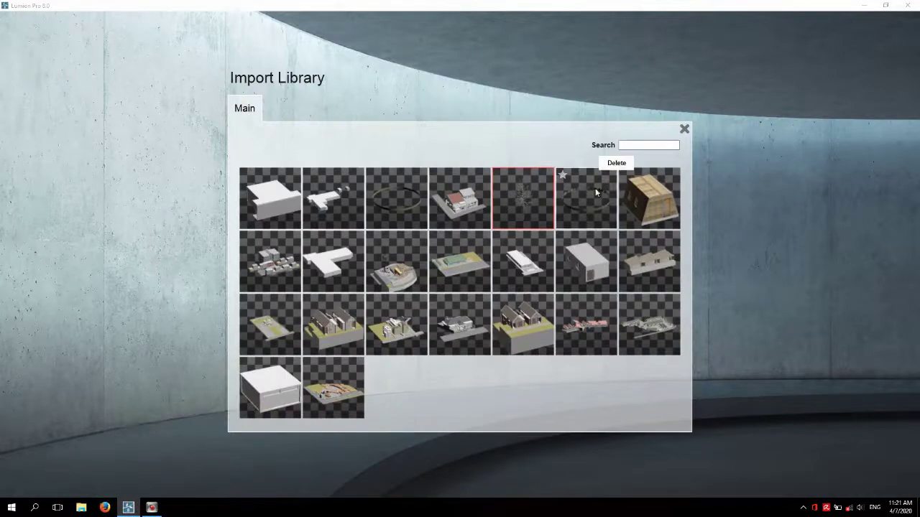
{"action": "left_click", "coordinate": [411, 203]}
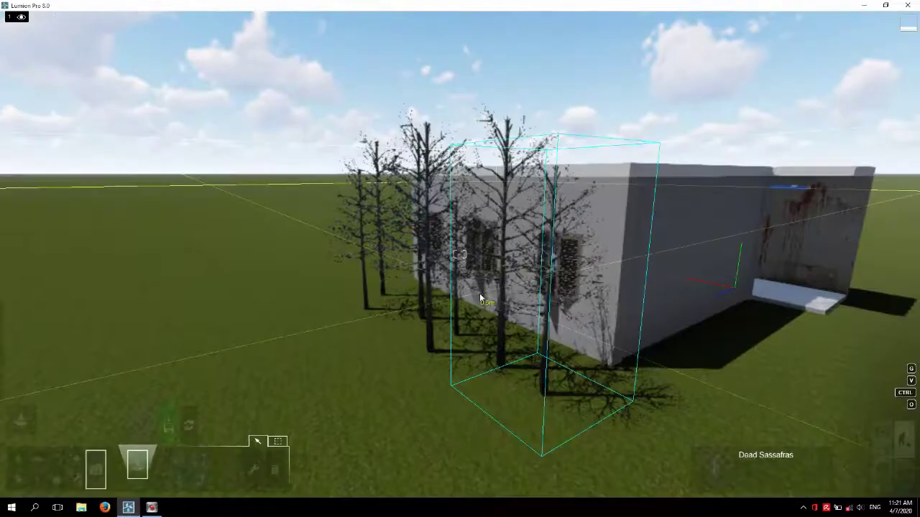
{"action": "scroll", "coordinate": [474, 313], "scroll_direction": "up", "scroll_amount": 3}
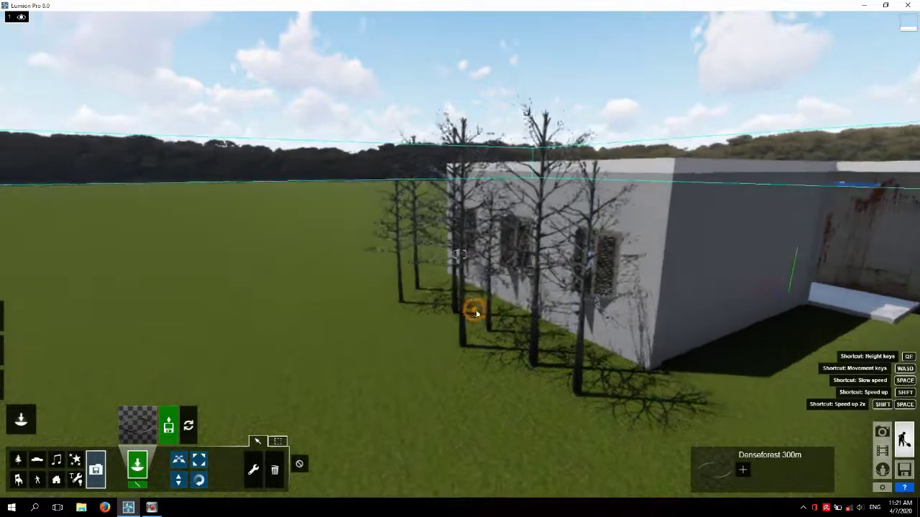
{"action": "left_click", "coordinate": [138, 426]}
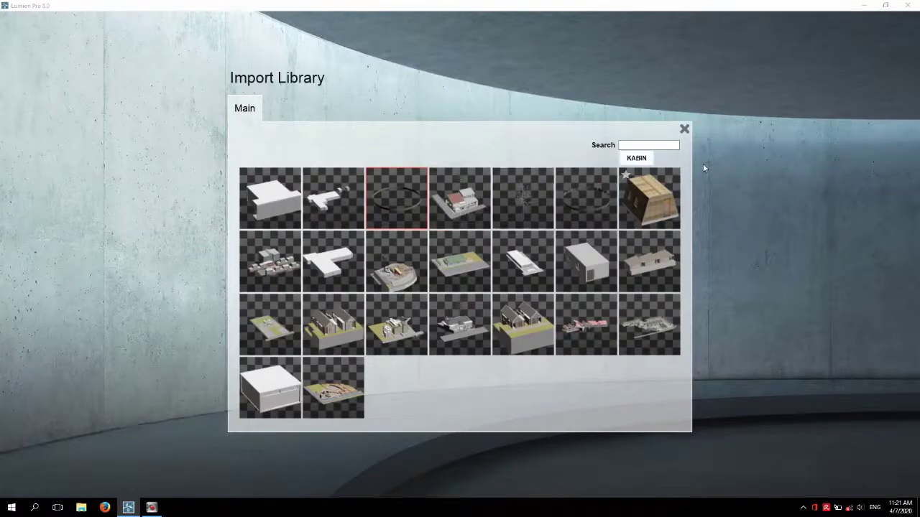
{"action": "left_click", "coordinate": [684, 131]}
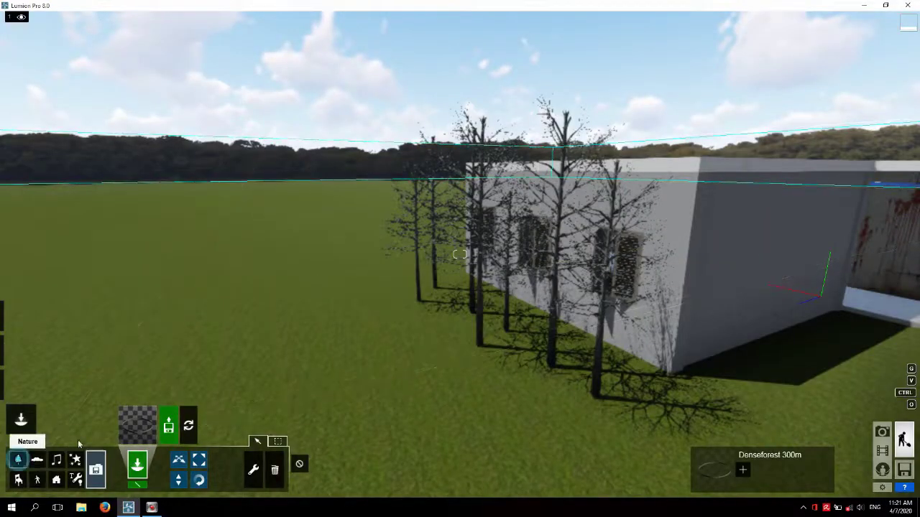
Place a WhiteOak-M4_HQ tree from the Nature medium-leaf trees on the lawn.
{"action": "left_click", "coordinate": [18, 459]}
{"action": "left_click", "coordinate": [135, 421]}
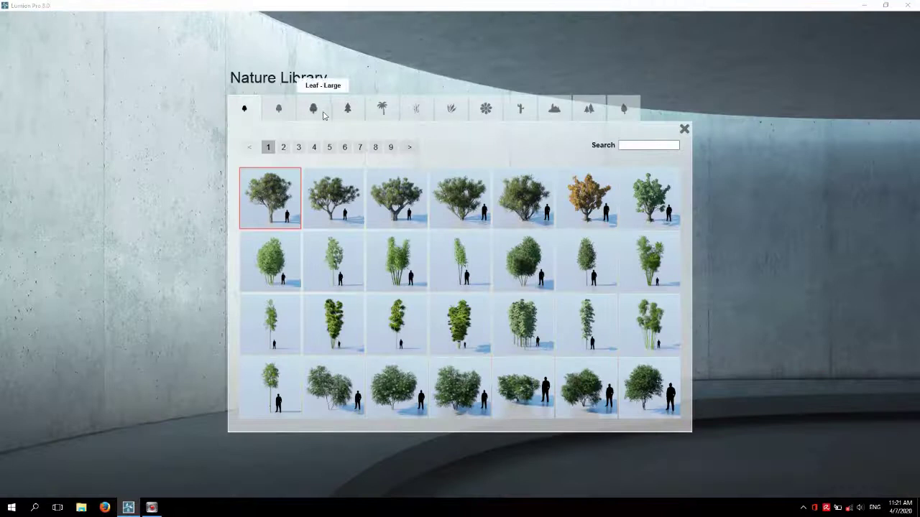
{"action": "left_click", "coordinate": [295, 115]}
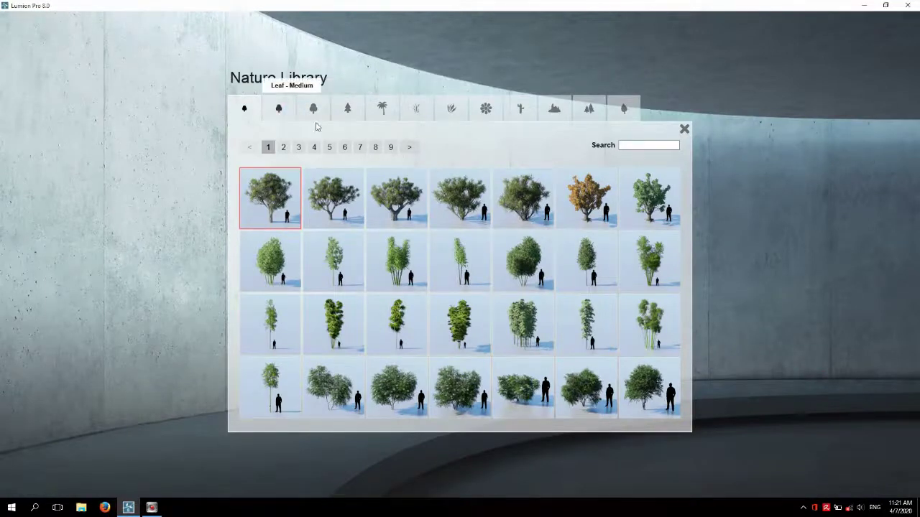
{"action": "left_click", "coordinate": [295, 117]}
{"action": "left_click", "coordinate": [405, 147]}
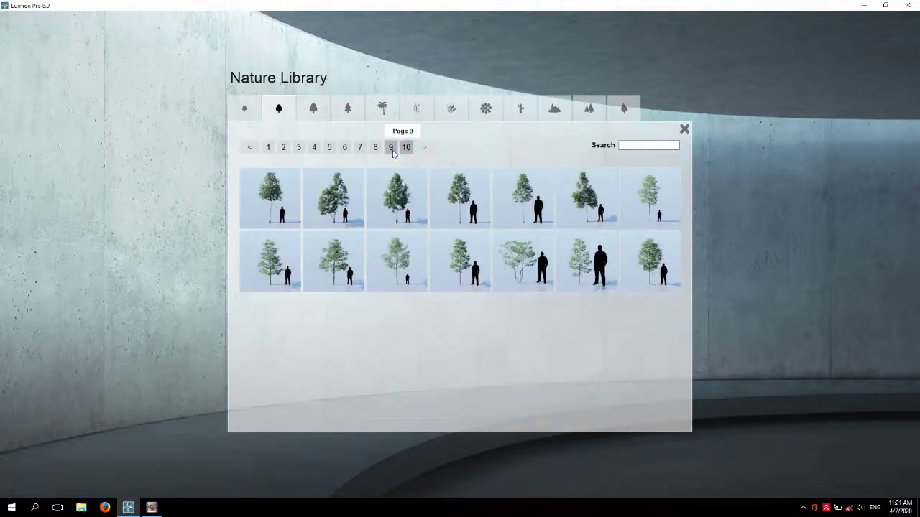
{"action": "left_click", "coordinate": [334, 284]}
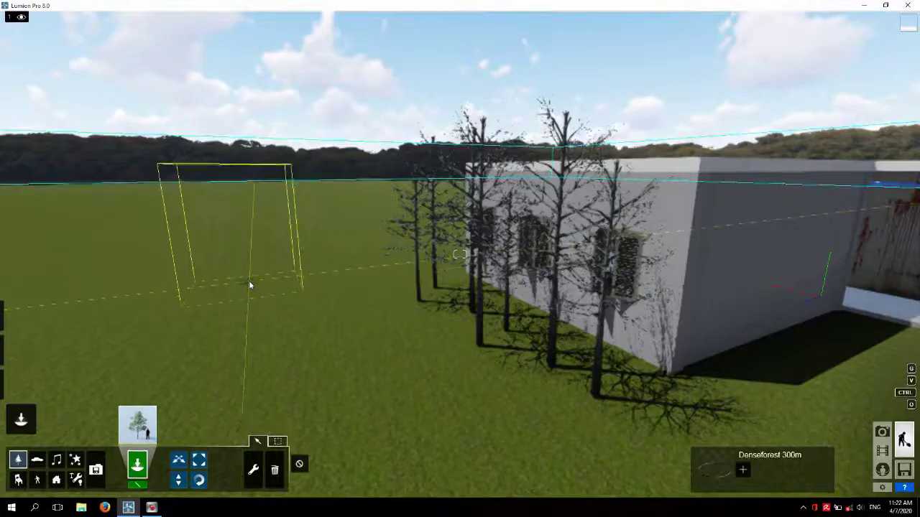
{"action": "left_click", "coordinate": [327, 276]}
Arrange the WhiteOak trees beside the building, spreading one toward the lower right.
{"action": "left_click_drag", "start_coordinate": [288, 293], "coordinate": [331, 394]}
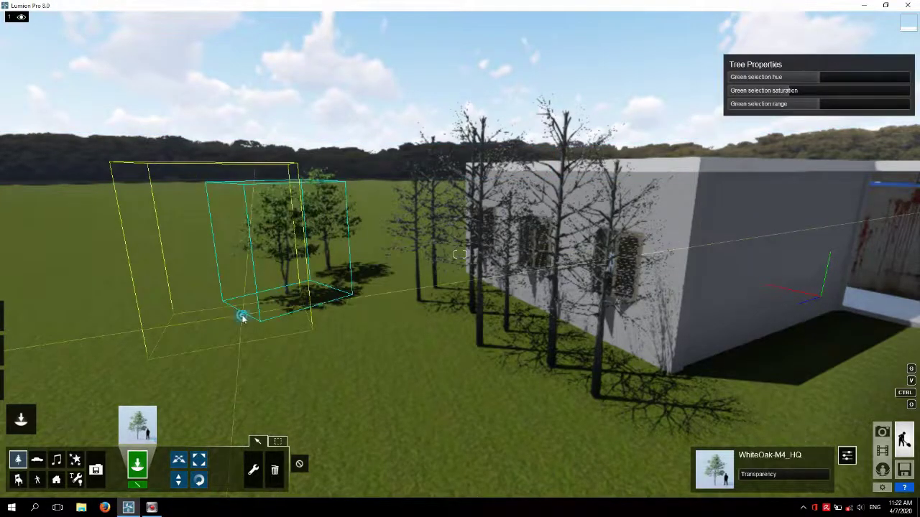
{"action": "scroll", "coordinate": [396, 314], "scroll_direction": "down", "scroll_amount": 5}
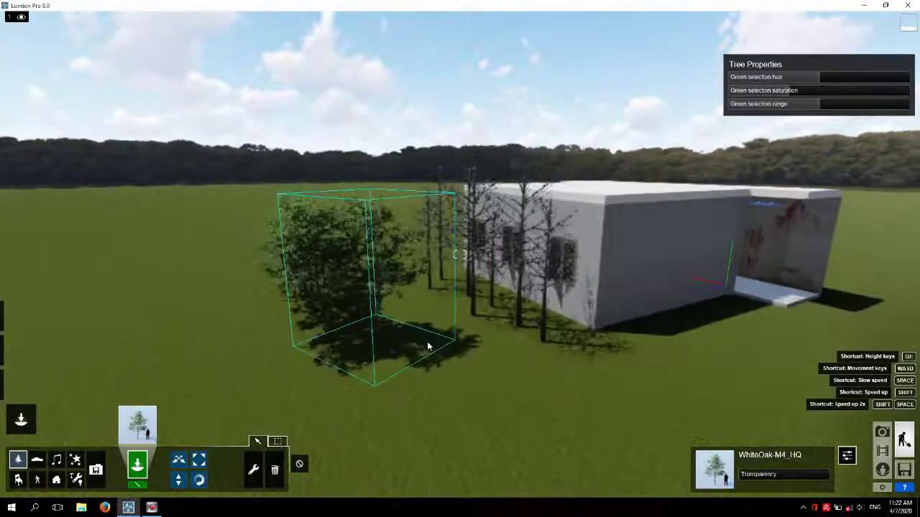
{"action": "left_click_drag", "start_coordinate": [408, 423], "coordinate": [234, 287]}
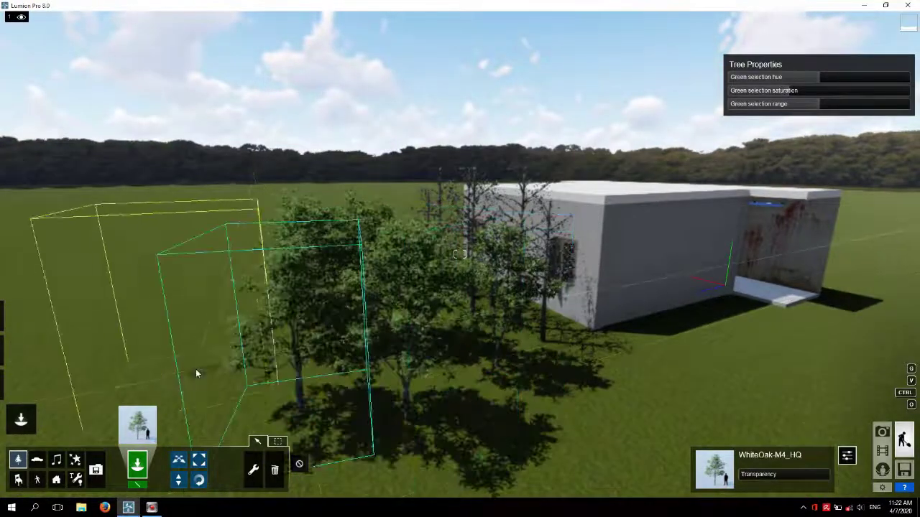
{"action": "mouse_move", "coordinate": [234, 287]}
{"action": "right_mouse_down"}
{"action": "mouse_move", "coordinate": [570, 301]}
{"action": "mouse_move", "coordinate": [267, 390]}
{"action": "right_mouse_up"}
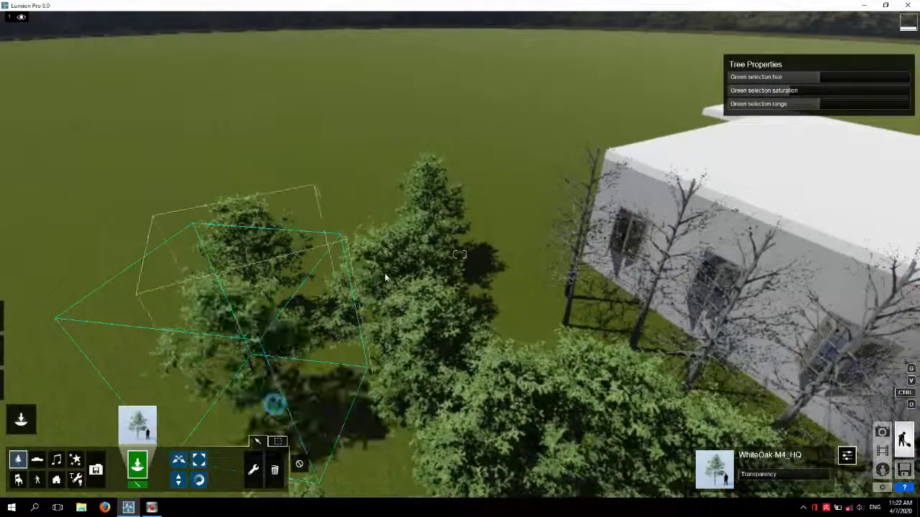
{"action": "scroll", "coordinate": [273, 402], "scroll_direction": "down", "scroll_amount": 3}
{"action": "scroll", "coordinate": [465, 360], "scroll_direction": "down", "scroll_amount": 3}
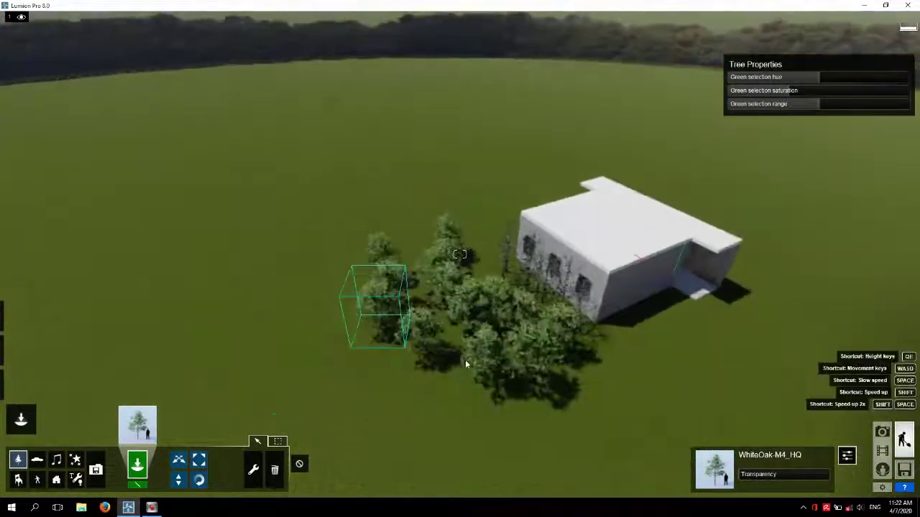
{"action": "left_click_drag", "start_coordinate": [466, 424], "coordinate": [480, 250]}
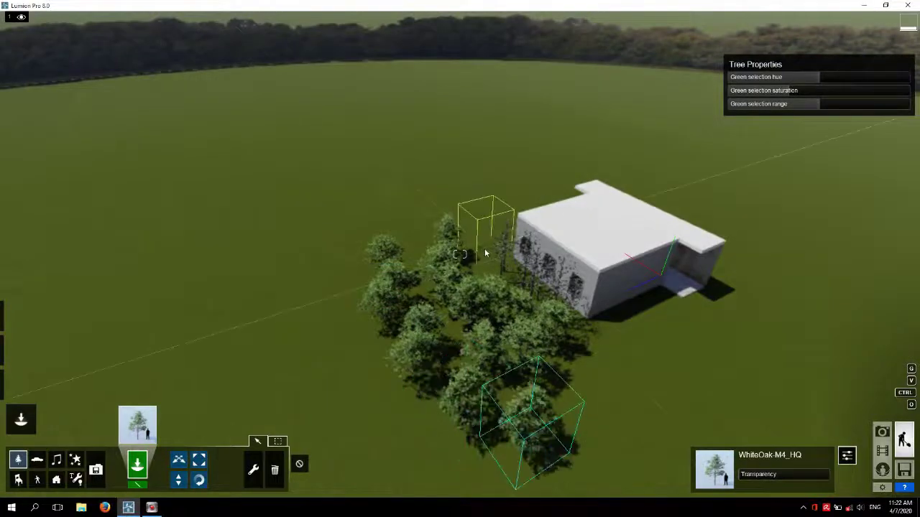
{"action": "left_click_drag", "start_coordinate": [589, 288], "coordinate": [710, 402]}
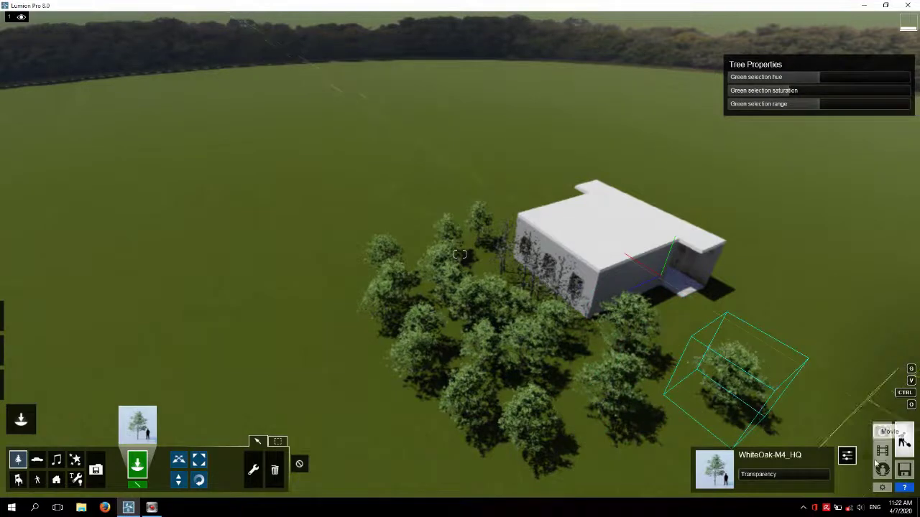
Restore Photo 1's saved camera view and add a Sun effect.
{"action": "left_click", "coordinate": [882, 431]}
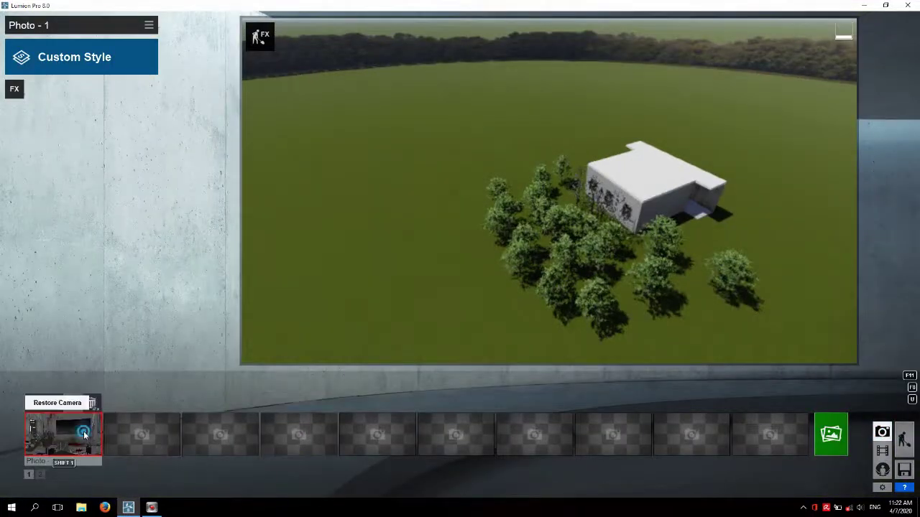
{"action": "left_click", "coordinate": [86, 428]}
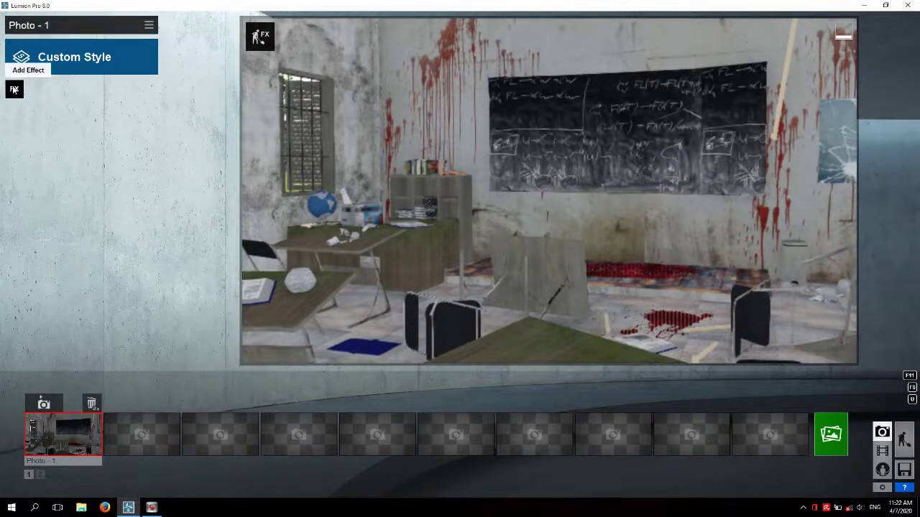
{"action": "left_click", "coordinate": [14, 88]}
{"action": "left_click", "coordinate": [341, 132]}
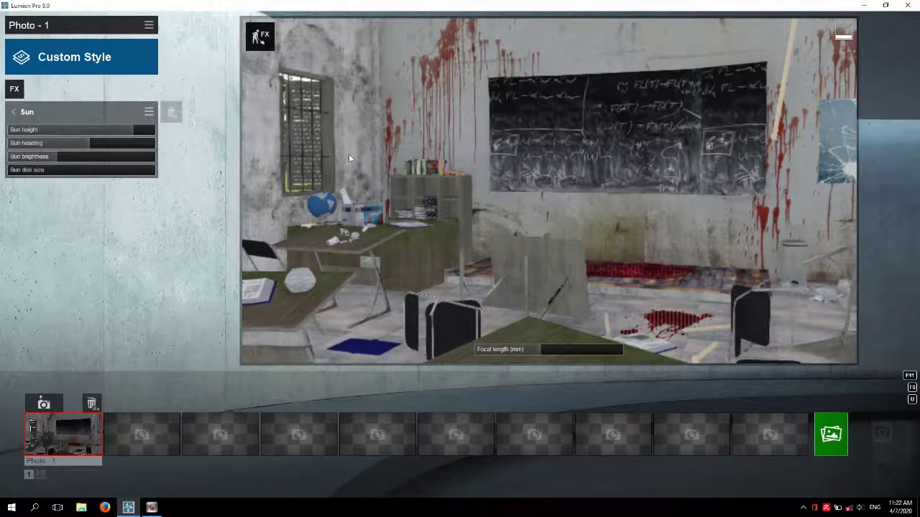
Set sun height 0.2 and heading 0.3, and widen the focal length to 29.9mm.
{"action": "left_click_drag", "start_coordinate": [128, 136], "coordinate": [81, 142]}
{"action": "left_click", "coordinate": [91, 143]}
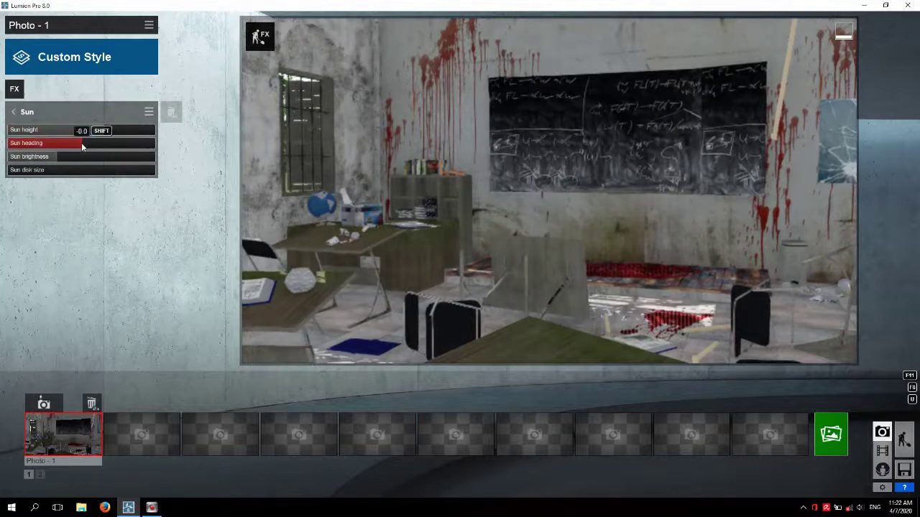
{"action": "left_click", "coordinate": [97, 132]}
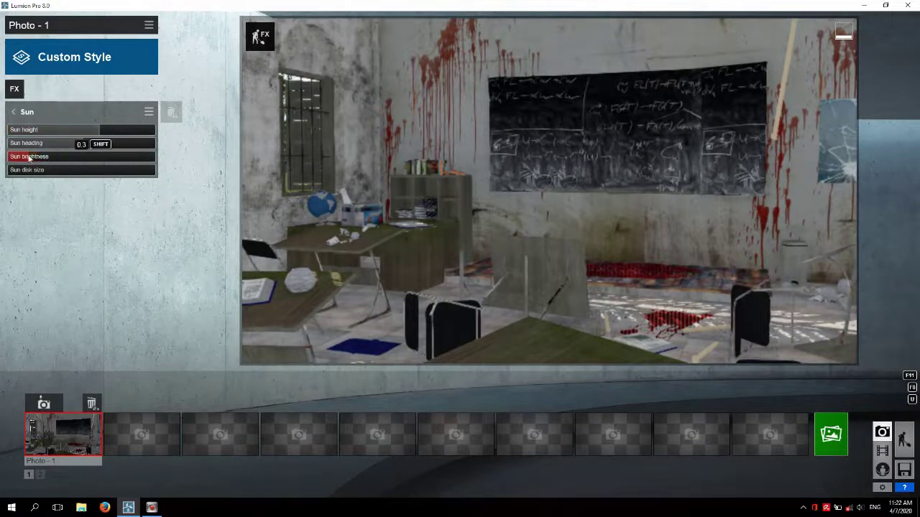
{"action": "mouse_move", "coordinate": [478, 206]}
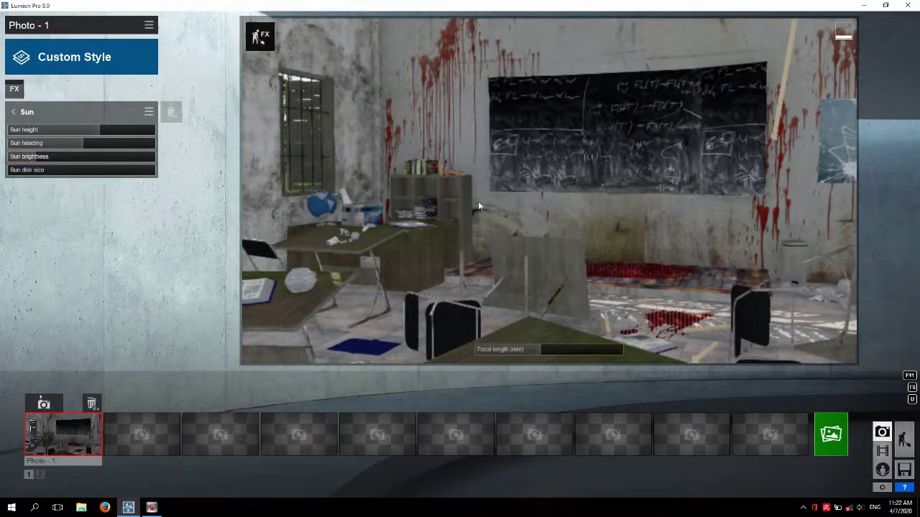
{"action": "right_click_drag", "start_coordinate": [484, 198], "coordinate": [485, 196]}
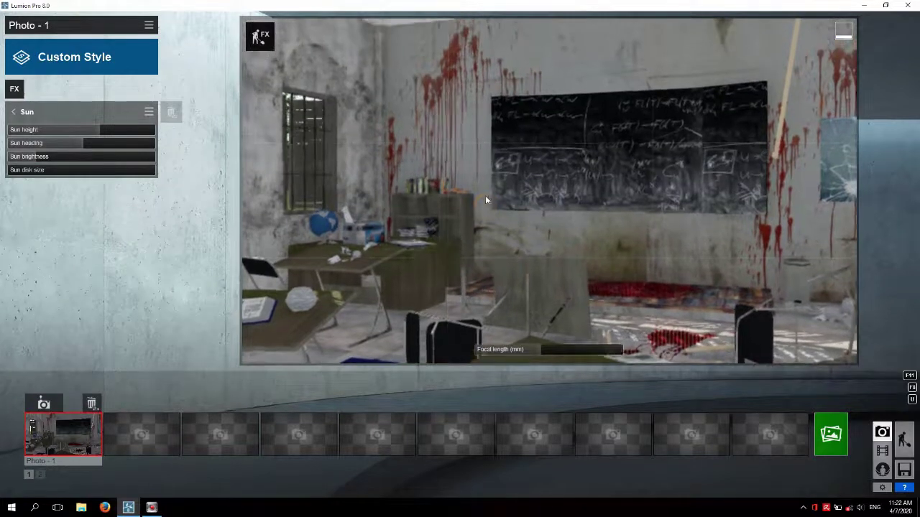
{"action": "left_click_drag", "start_coordinate": [542, 351], "coordinate": [537, 350]}
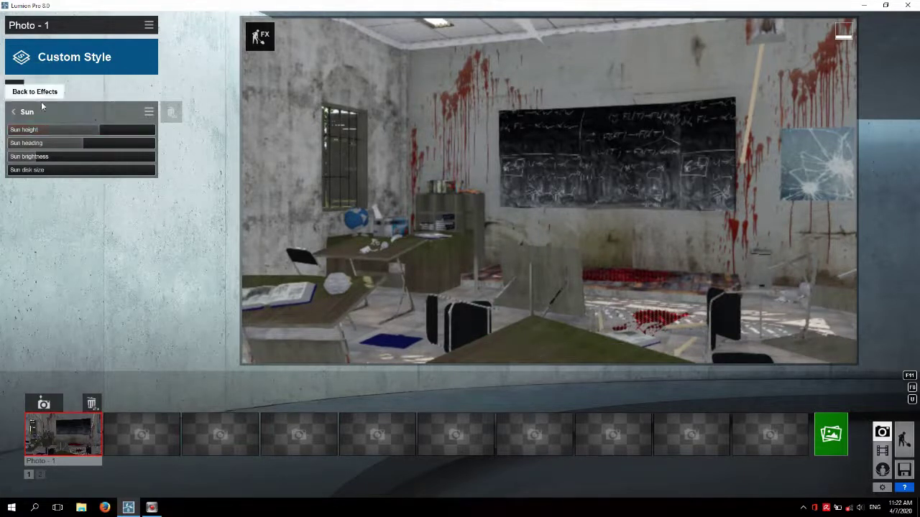
Save the current view as Photo 1's camera and return to Build mode's Material Editor.
{"action": "left_click", "coordinate": [44, 403]}
{"action": "left_click", "coordinate": [914, 439]}
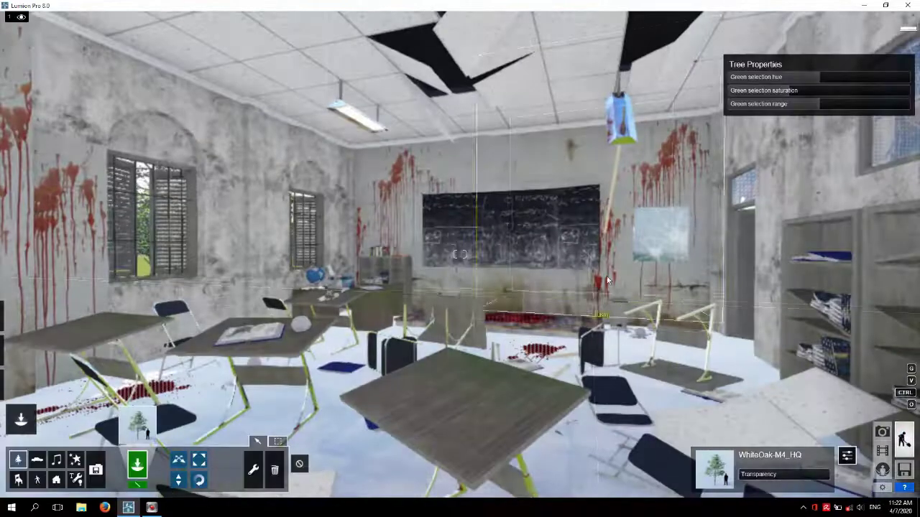
{"action": "left_click", "coordinate": [20, 338]}
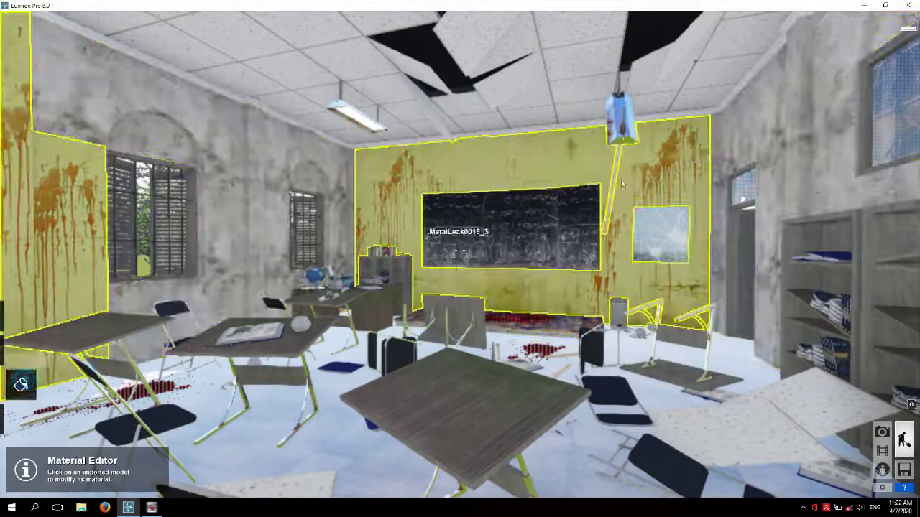
Pick the classroom walls, browse the Indoor material library, then close it unchanged.
{"action": "left_click", "coordinate": [616, 184]}
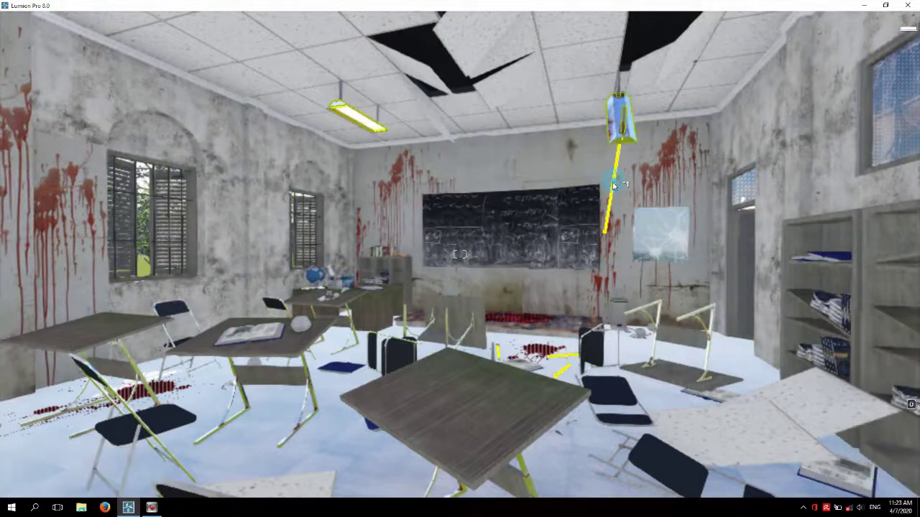
{"action": "left_click", "coordinate": [22, 284]}
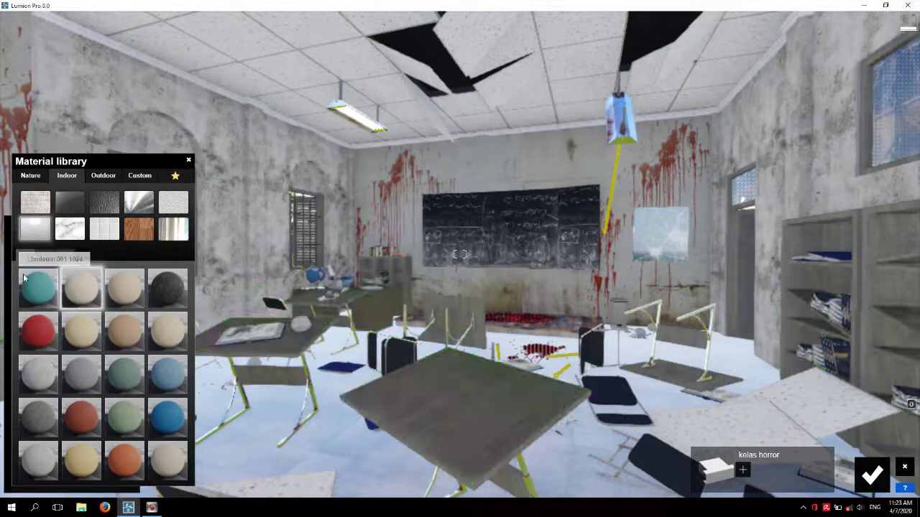
{"action": "left_click", "coordinate": [44, 256]}
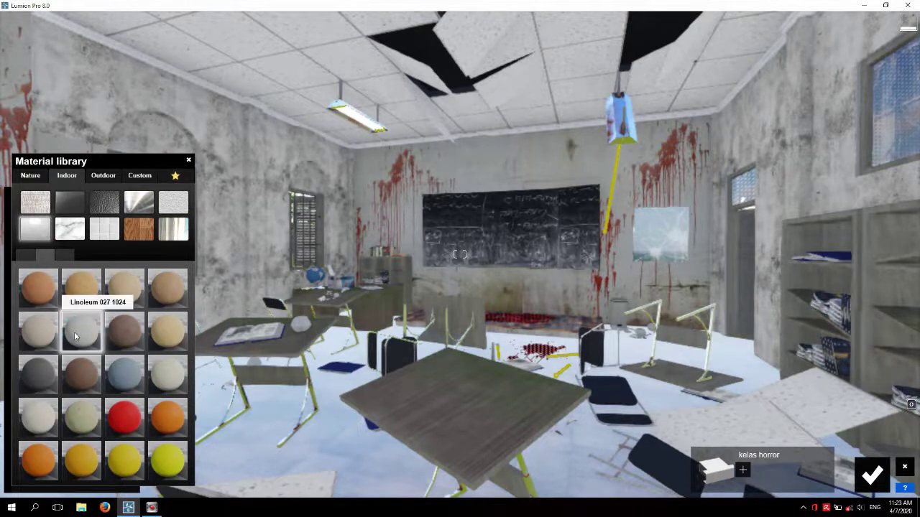
{"action": "left_click", "coordinate": [871, 475]}
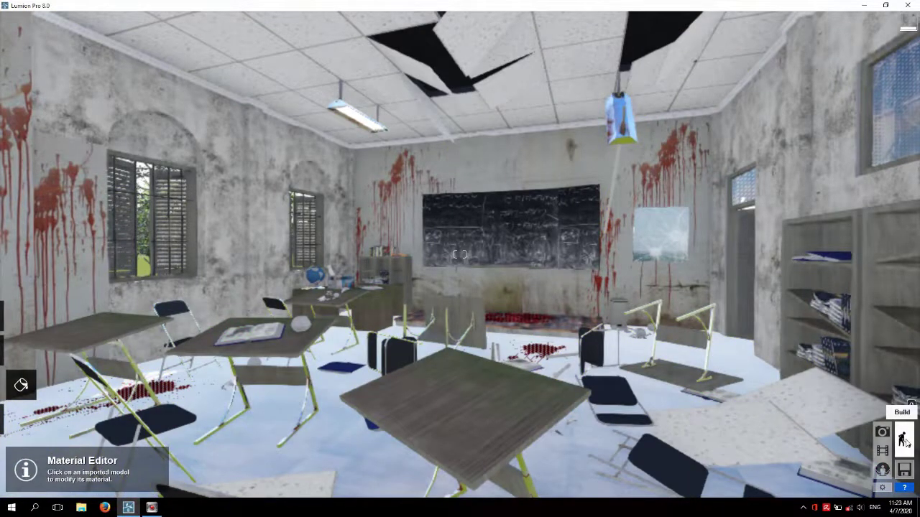
Add a Shadow effect to Photo 1 with Soft Shadows and Fine Detail Shadows on.
{"action": "left_click", "coordinate": [882, 432]}
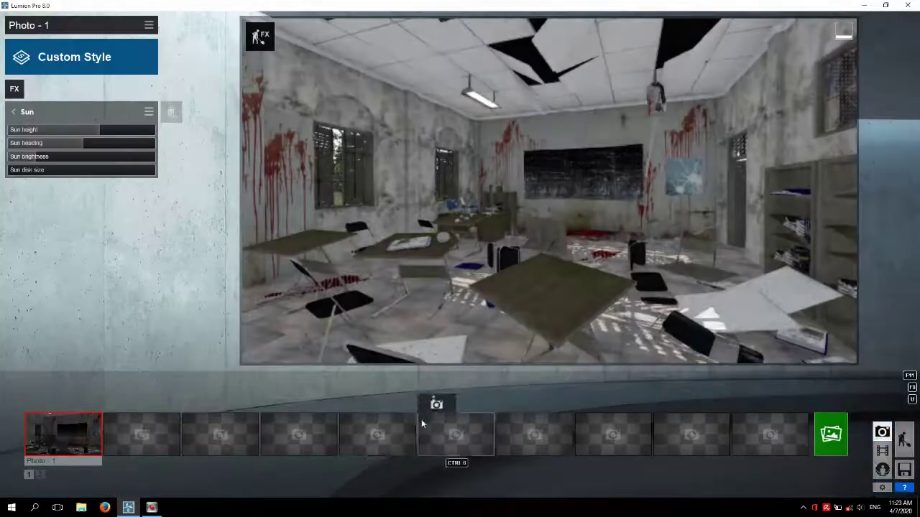
{"action": "left_click", "coordinate": [65, 440]}
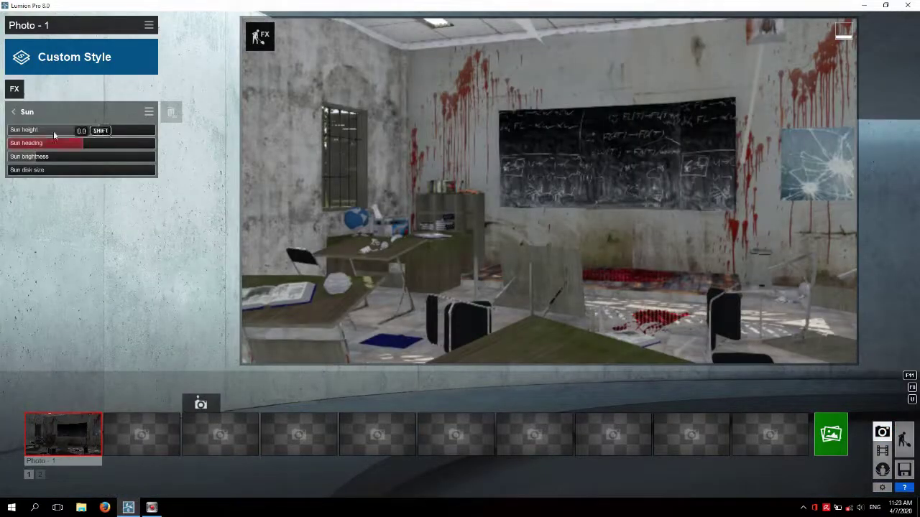
{"action": "left_click", "coordinate": [13, 91]}
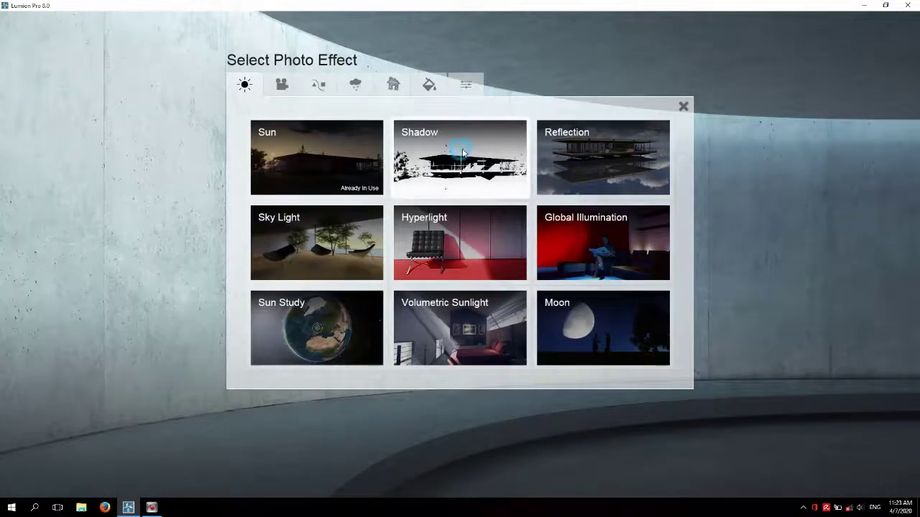
{"action": "left_click", "coordinate": [460, 153]}
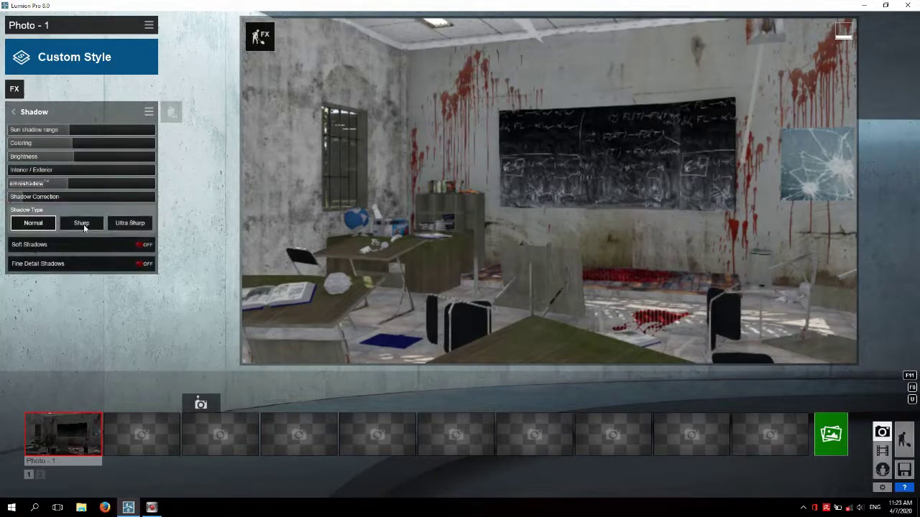
{"action": "left_click", "coordinate": [143, 244]}
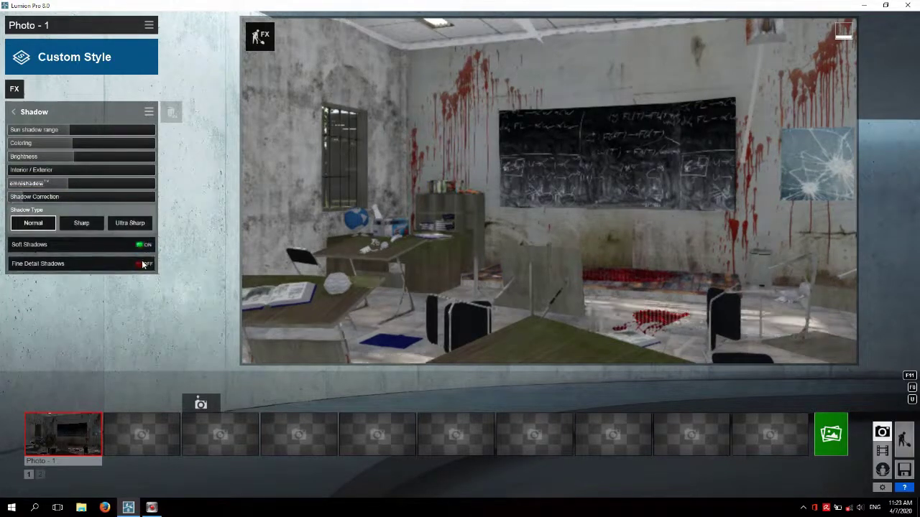
{"action": "left_click", "coordinate": [14, 90]}
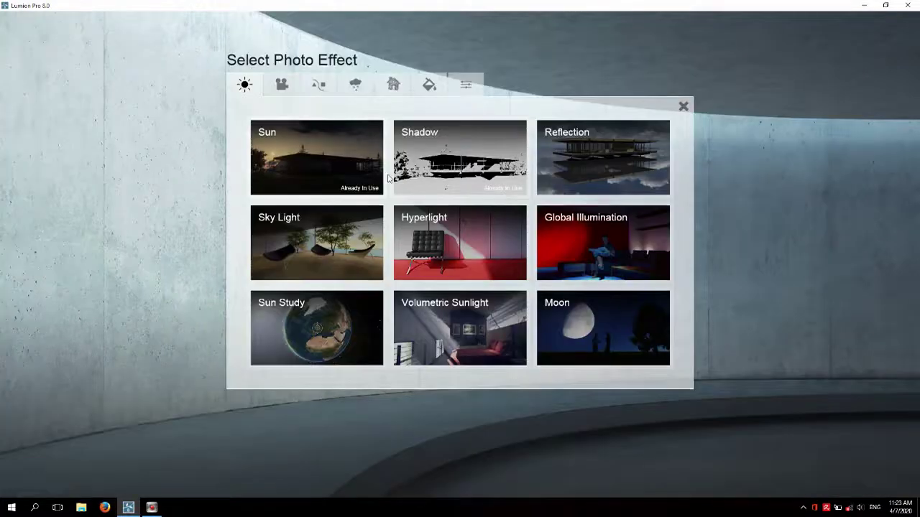
Add a Reflection effect to Photo 1 and place a reflection plane on the classroom floor.
{"action": "left_click", "coordinate": [614, 158]}
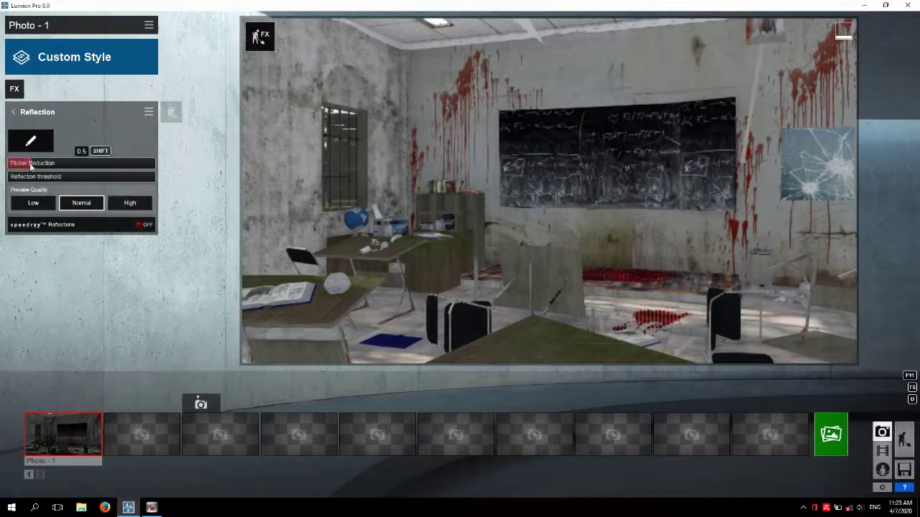
{"action": "left_click", "coordinate": [32, 142]}
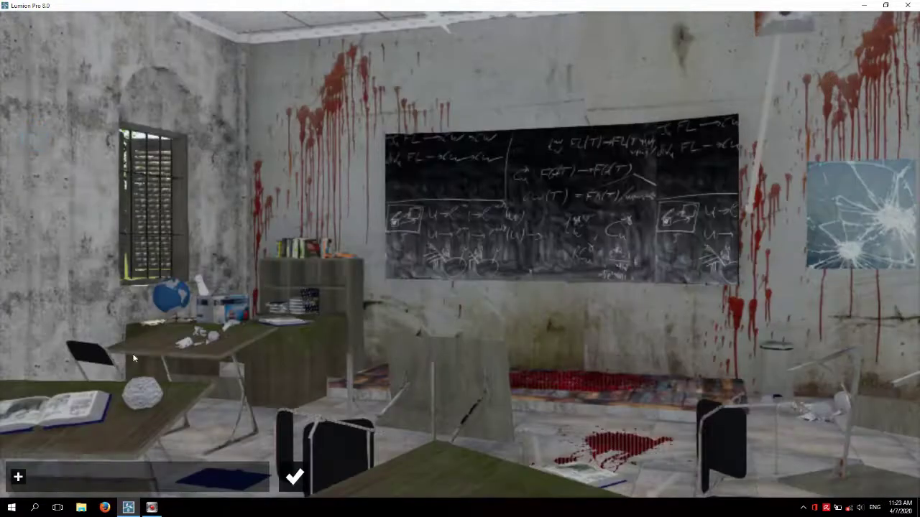
{"action": "left_click", "coordinate": [19, 477]}
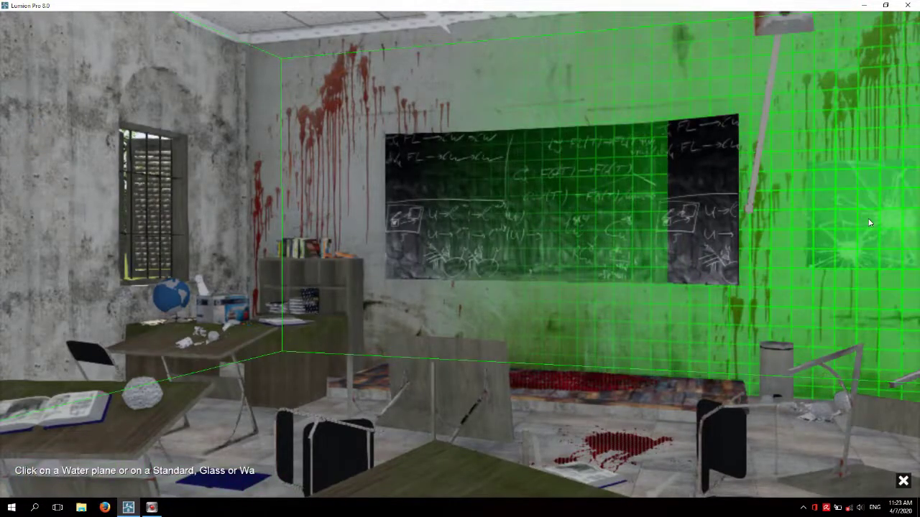
{"action": "left_click", "coordinate": [868, 222]}
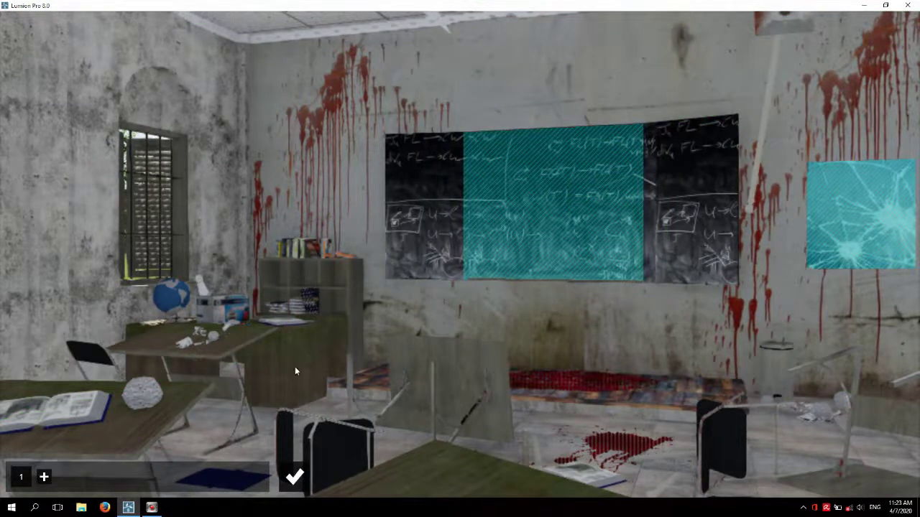
{"action": "left_click", "coordinate": [43, 477]}
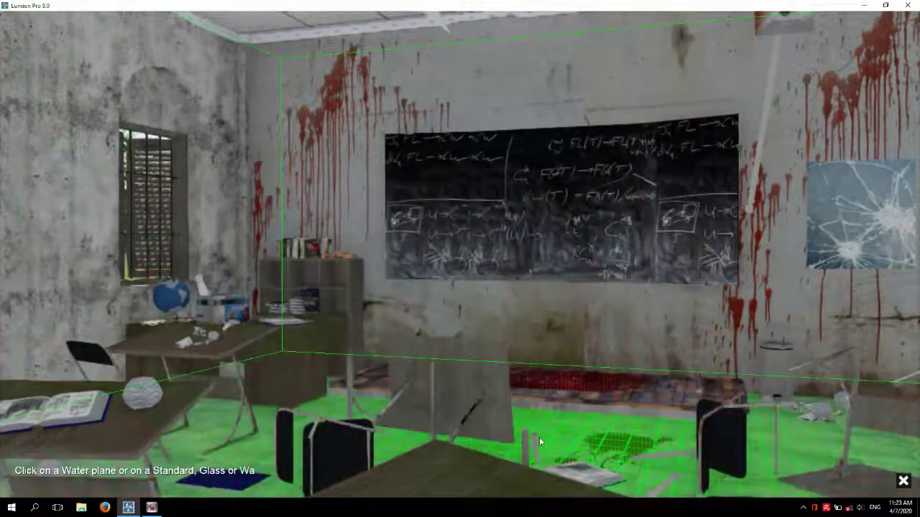
{"action": "left_click", "coordinate": [547, 442]}
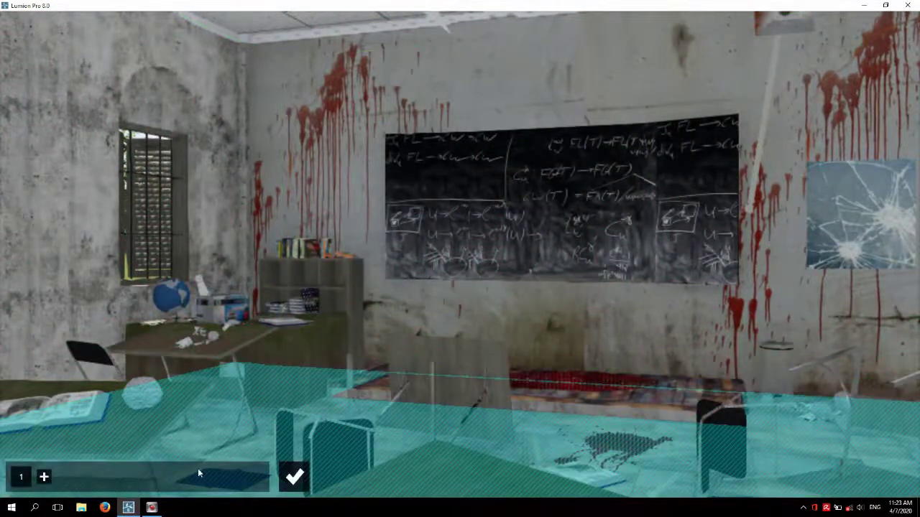
{"action": "left_click", "coordinate": [303, 484]}
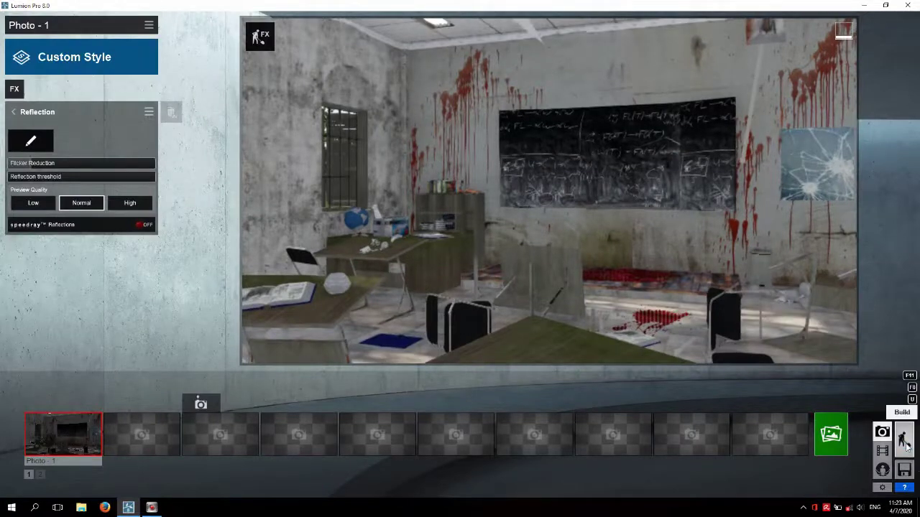
Give the wooden platform under the rug a Standard material with lowered reflectivity.
{"action": "left_click", "coordinate": [904, 439]}
{"action": "key", "text": "w"}
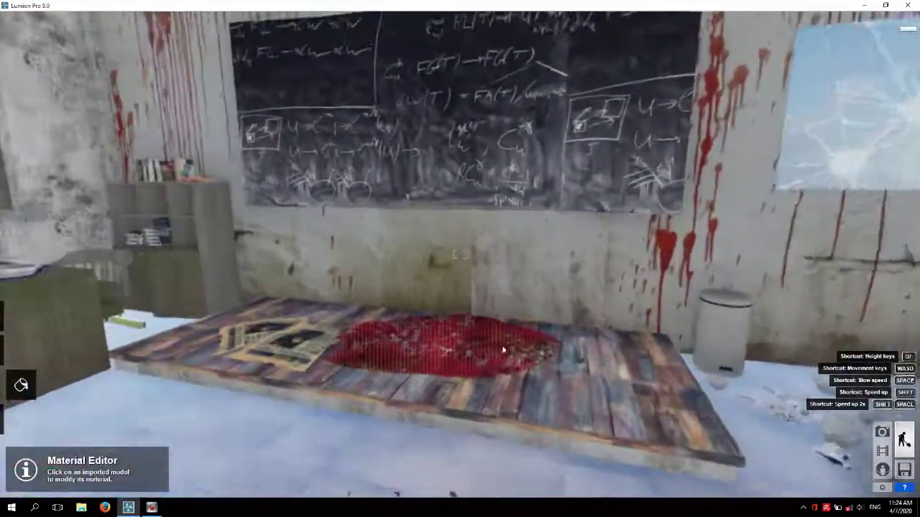
{"action": "right_click_drag", "start_coordinate": [505, 329], "coordinate": [25, 400]}
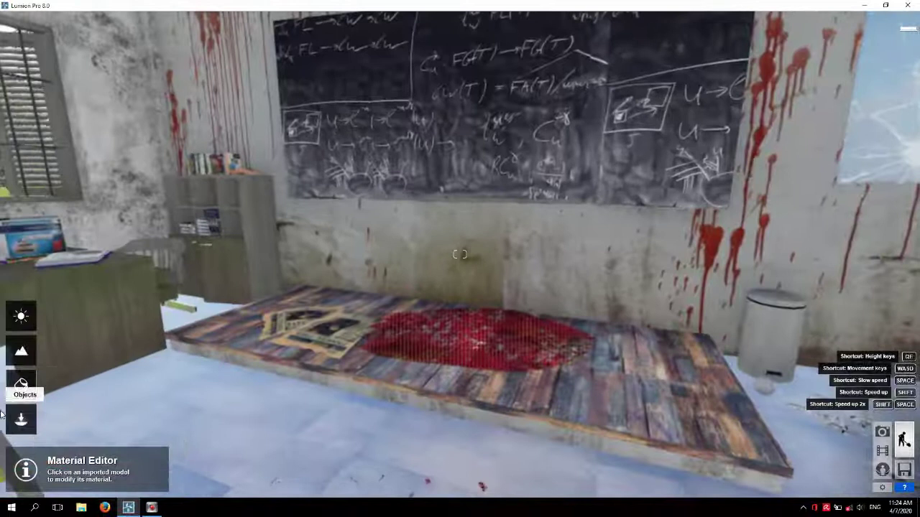
{"action": "left_click", "coordinate": [234, 343]}
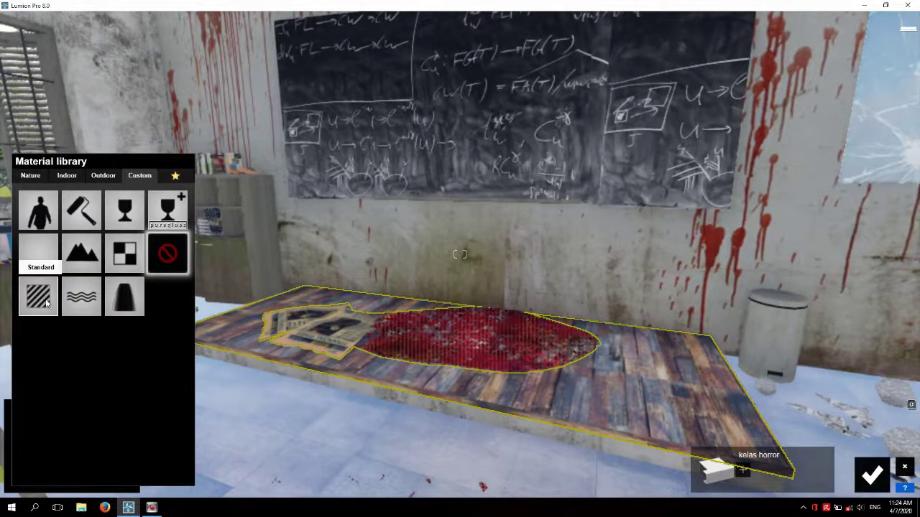
{"action": "left_click", "coordinate": [277, 371]}
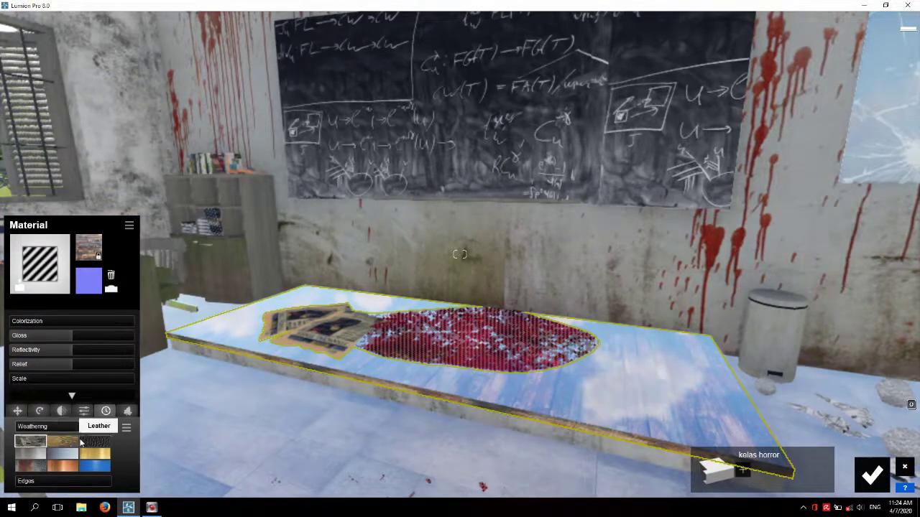
{"action": "left_click_drag", "start_coordinate": [17, 429], "coordinate": [108, 425]}
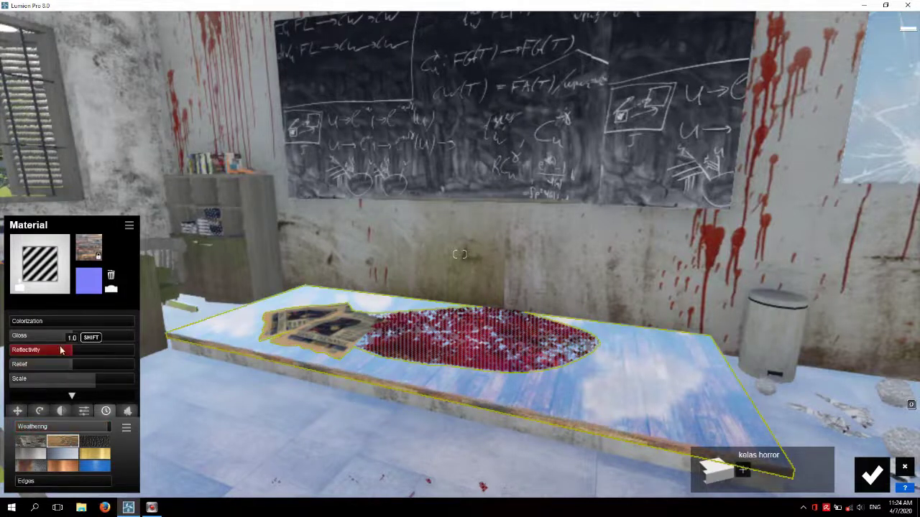
{"action": "left_click_drag", "start_coordinate": [59, 350], "coordinate": [60, 350]}
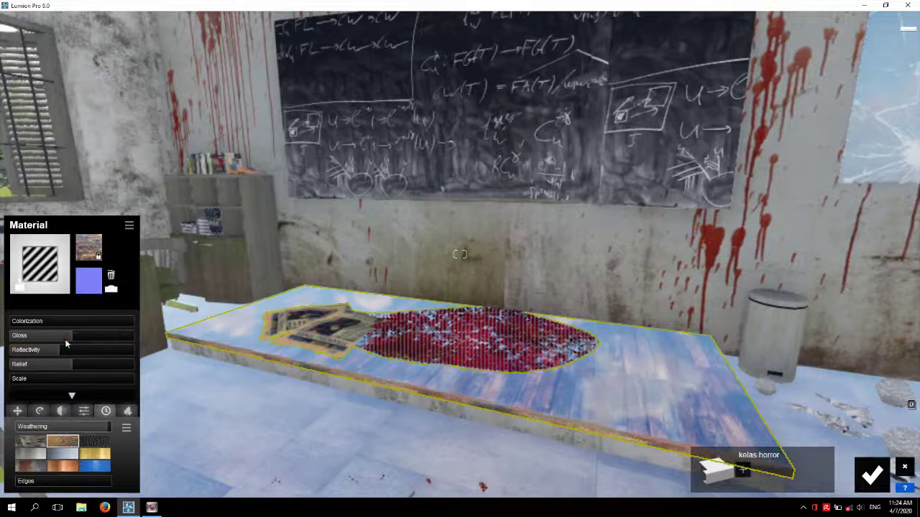
{"action": "left_click", "coordinate": [177, 378]}
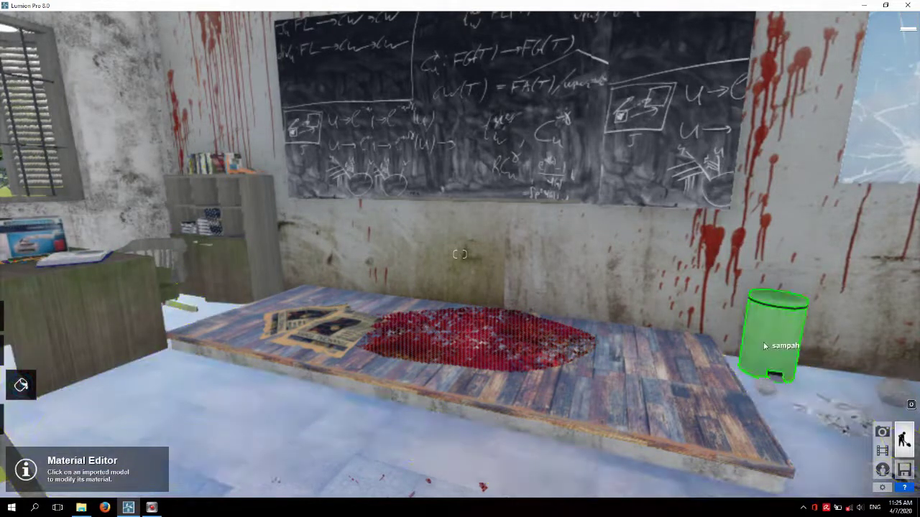
Give the trash bin an Indoor Metal material with Stone weathering around 0.5.
{"action": "left_click", "coordinate": [764, 345]}
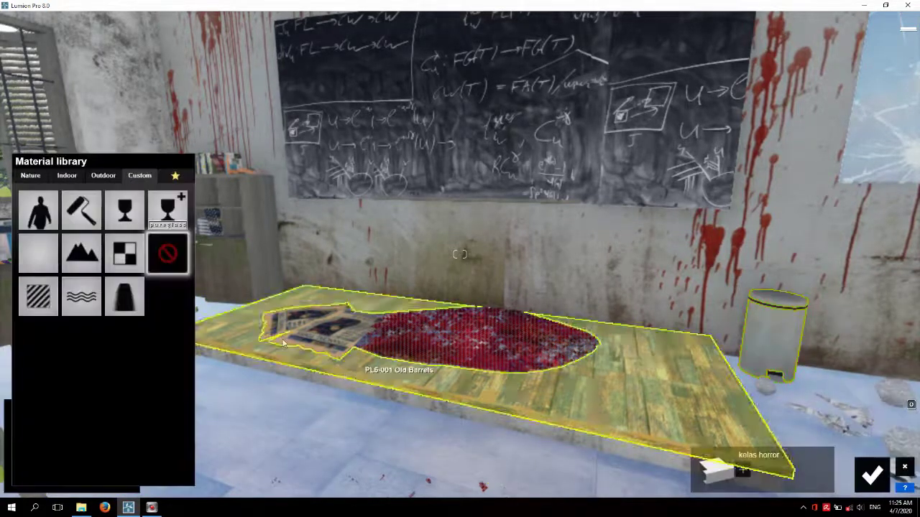
{"action": "left_click", "coordinate": [64, 178]}
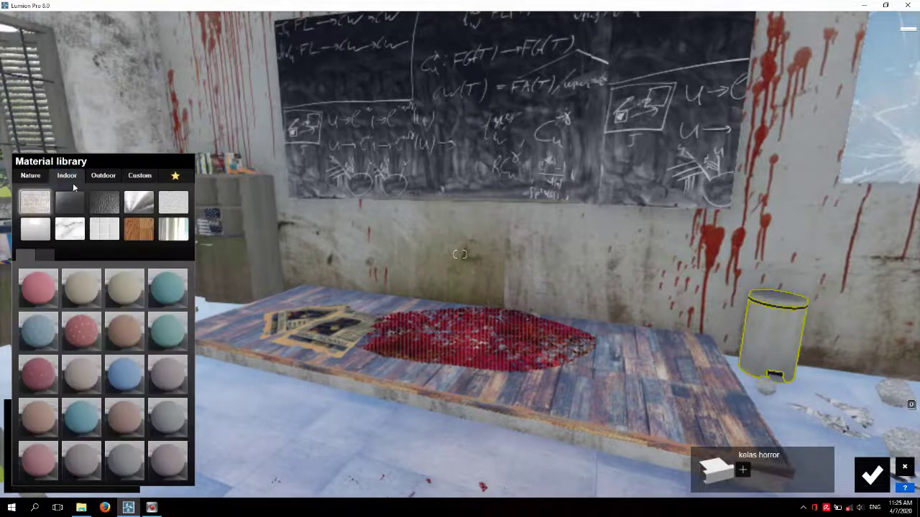
{"action": "left_click", "coordinate": [141, 201]}
{"action": "left_click", "coordinate": [35, 299]}
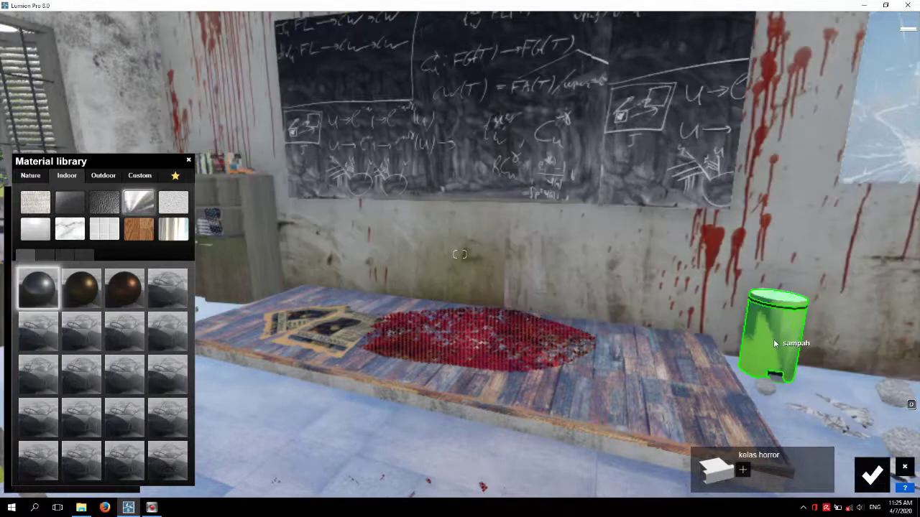
{"action": "left_click", "coordinate": [752, 331]}
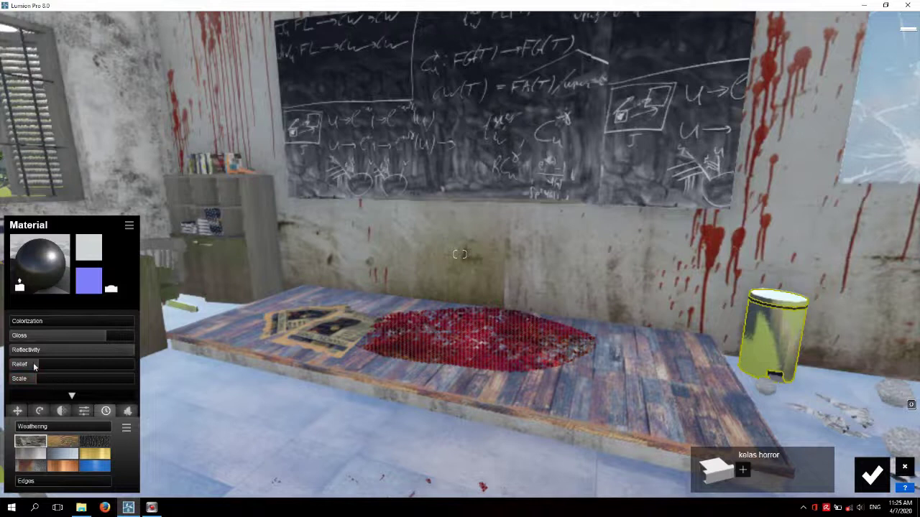
{"action": "left_click", "coordinate": [33, 457]}
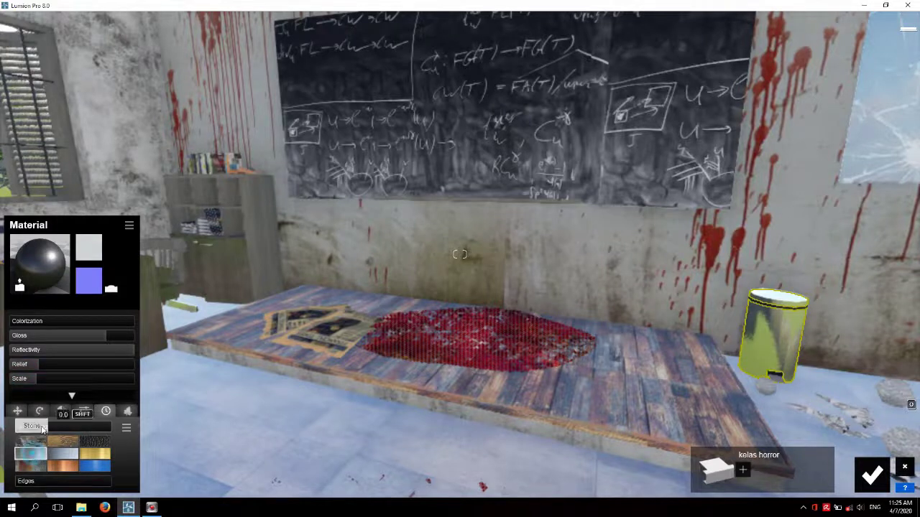
{"action": "left_click_drag", "start_coordinate": [25, 430], "coordinate": [66, 429]}
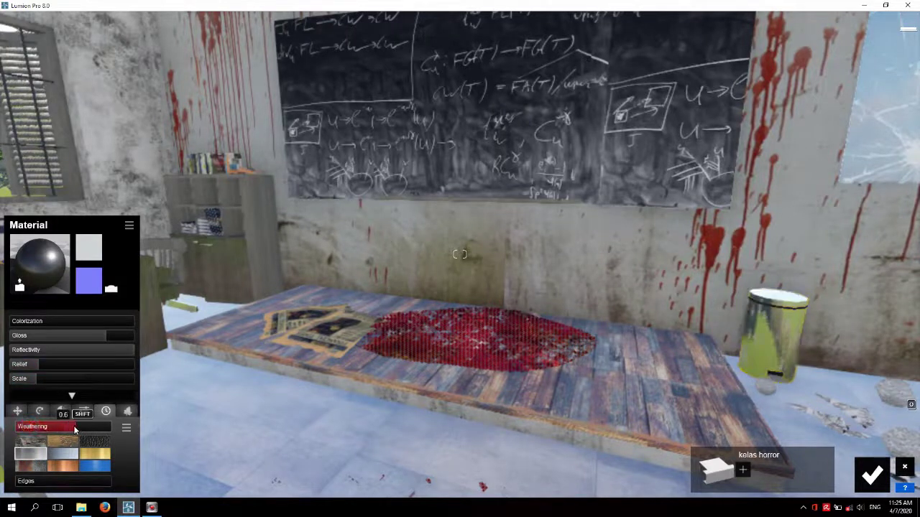
{"action": "left_click", "coordinate": [872, 474]}
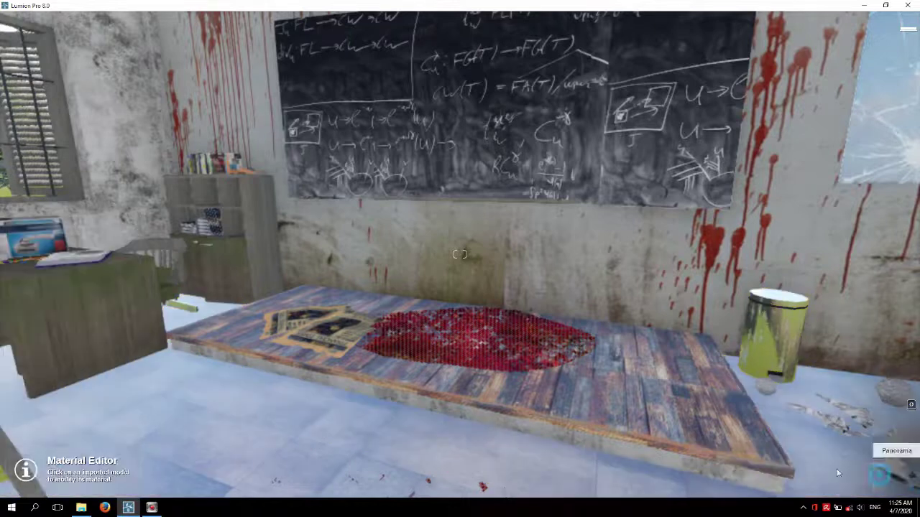
Turn and move the camera to view the broken-glass poster wall.
{"action": "right_click_drag", "start_coordinate": [479, 348], "coordinate": [418, 353]}
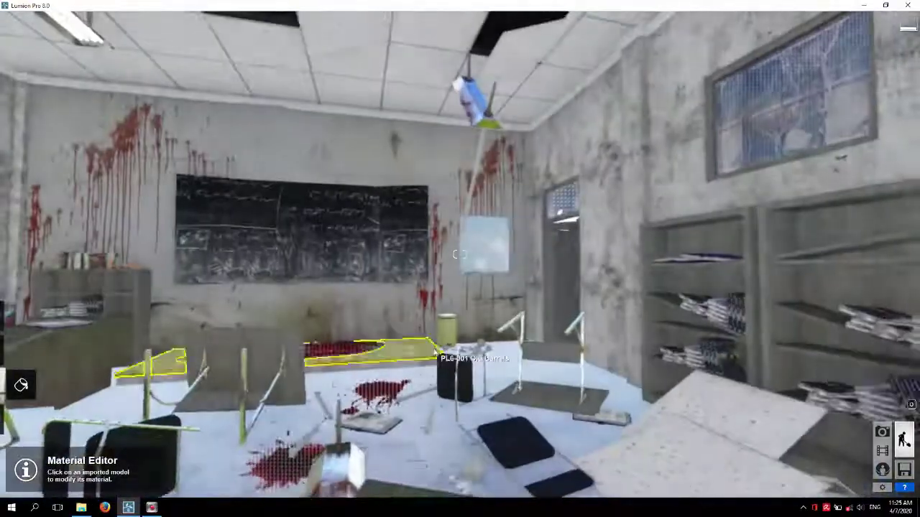
{"action": "key", "text": "w"}
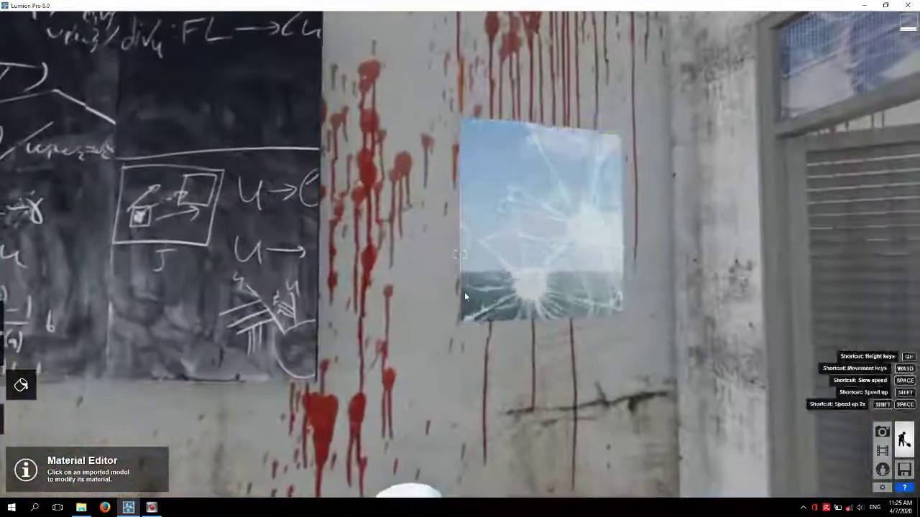
{"action": "key", "text": "s"}
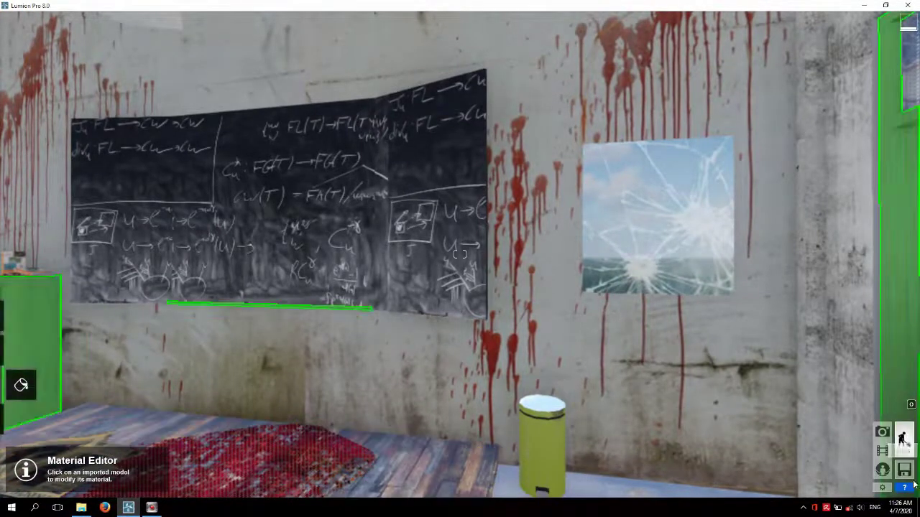
In Photo mode, add a reflection plane on the broken-glass poster and restore Photo 1's camera.
{"action": "left_click", "coordinate": [882, 432]}
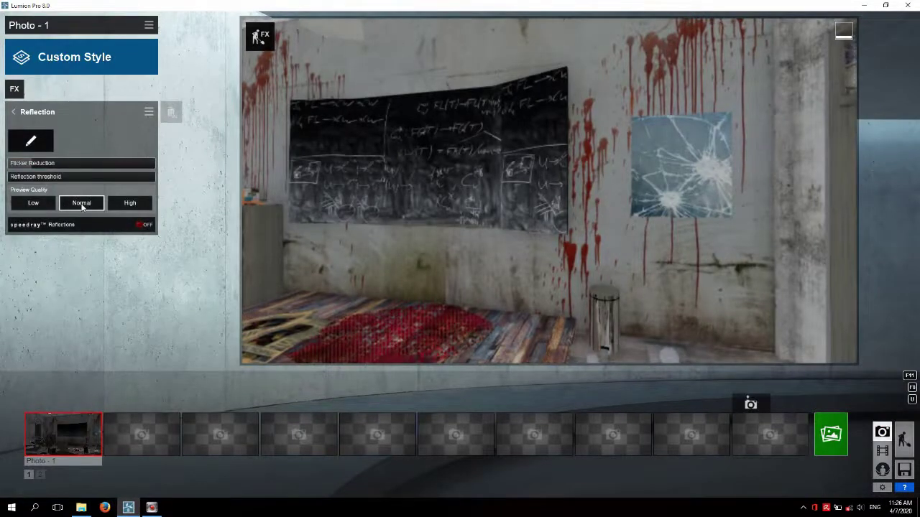
{"action": "left_click", "coordinate": [43, 146]}
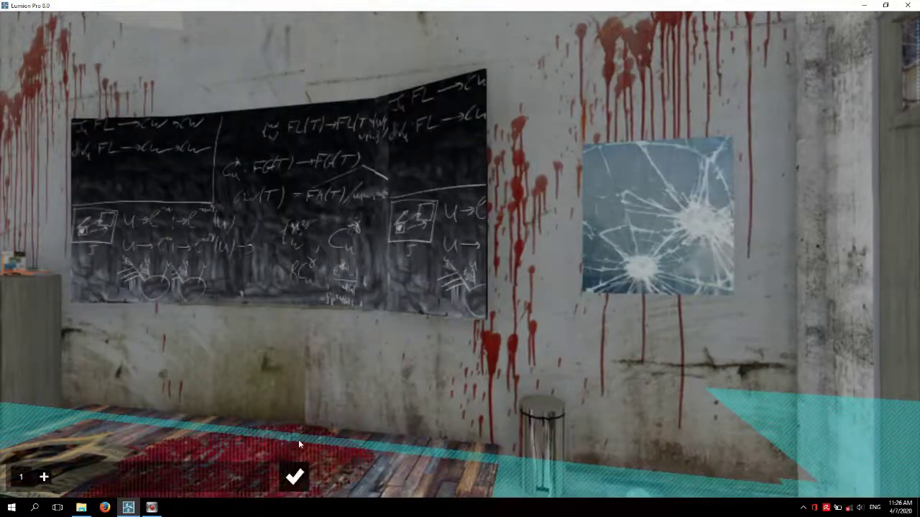
{"action": "left_click", "coordinate": [45, 478]}
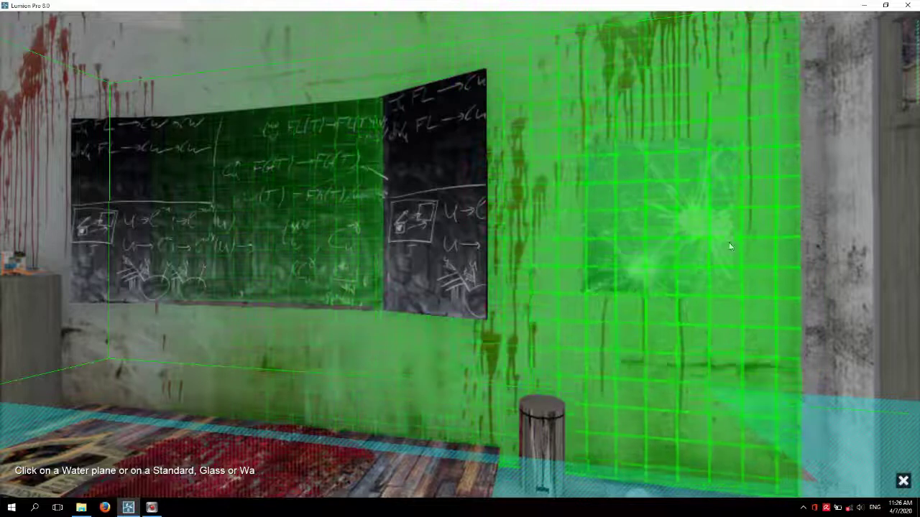
{"action": "left_click", "coordinate": [710, 222]}
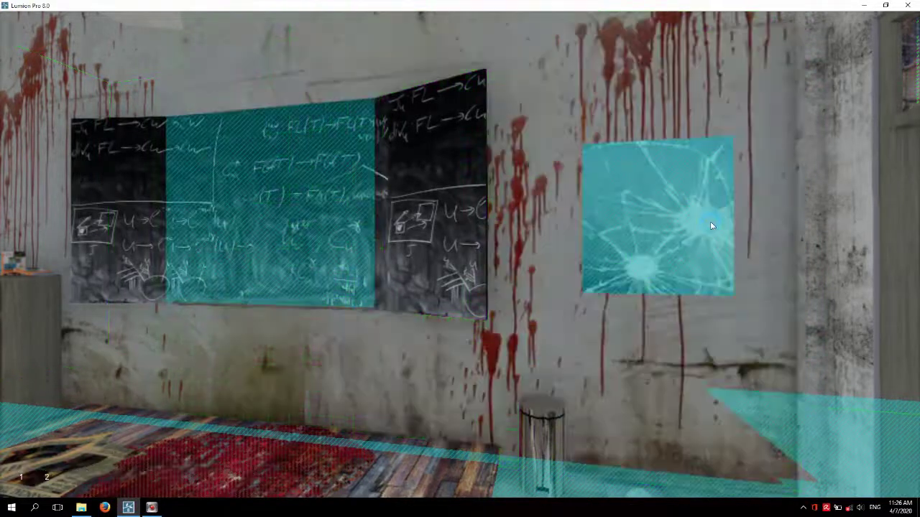
{"action": "right_click_drag", "start_coordinate": [708, 221], "coordinate": [647, 222]}
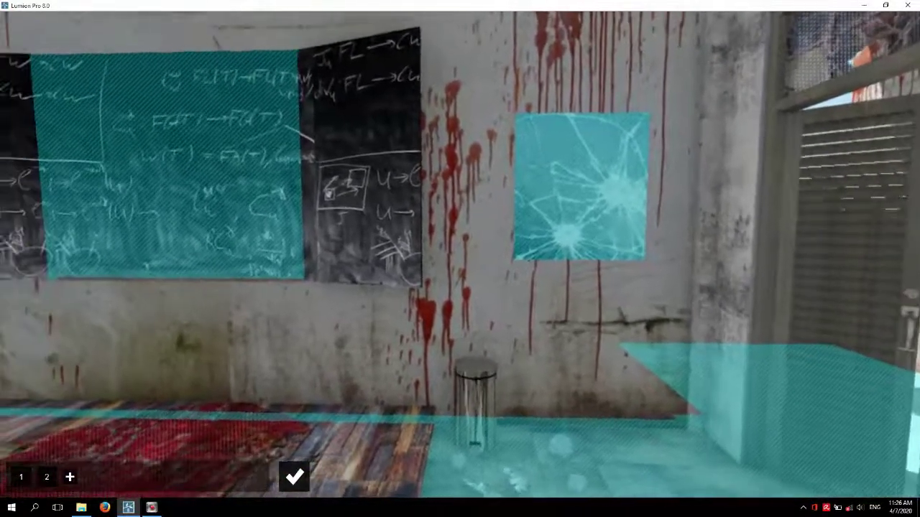
{"action": "right_click_drag", "start_coordinate": [319, 405], "coordinate": [318, 405]}
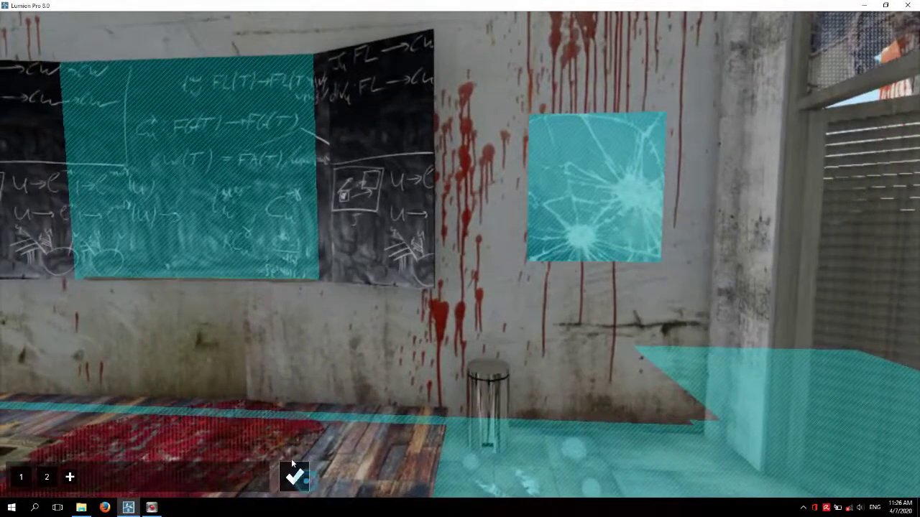
{"action": "left_click", "coordinate": [292, 464]}
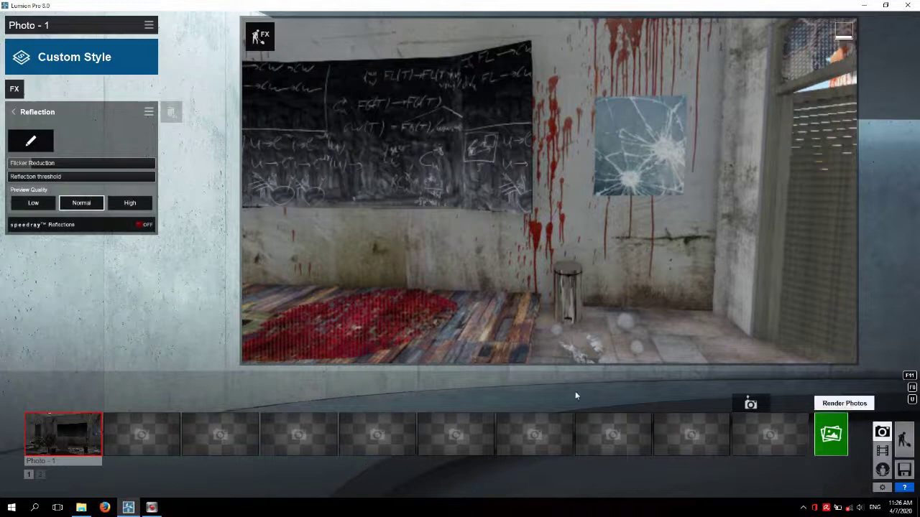
{"action": "left_click", "coordinate": [51, 433]}
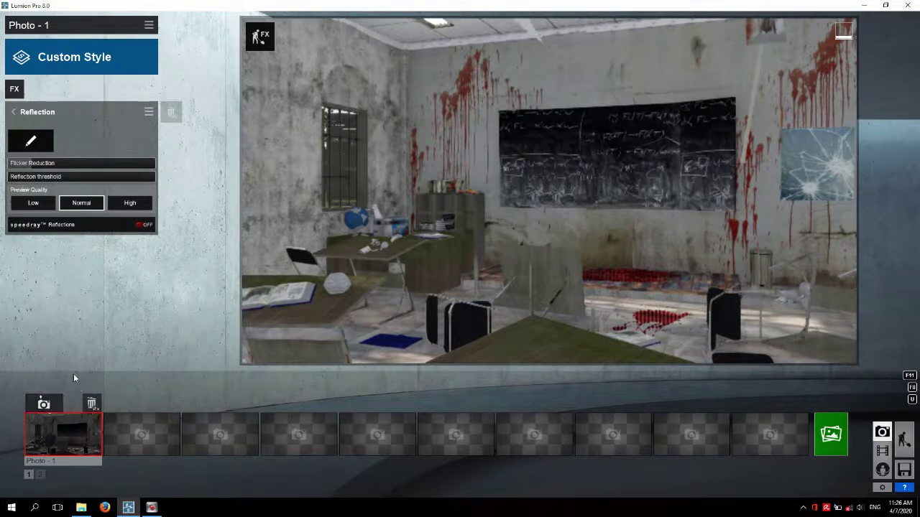
{"action": "left_click", "coordinate": [14, 89]}
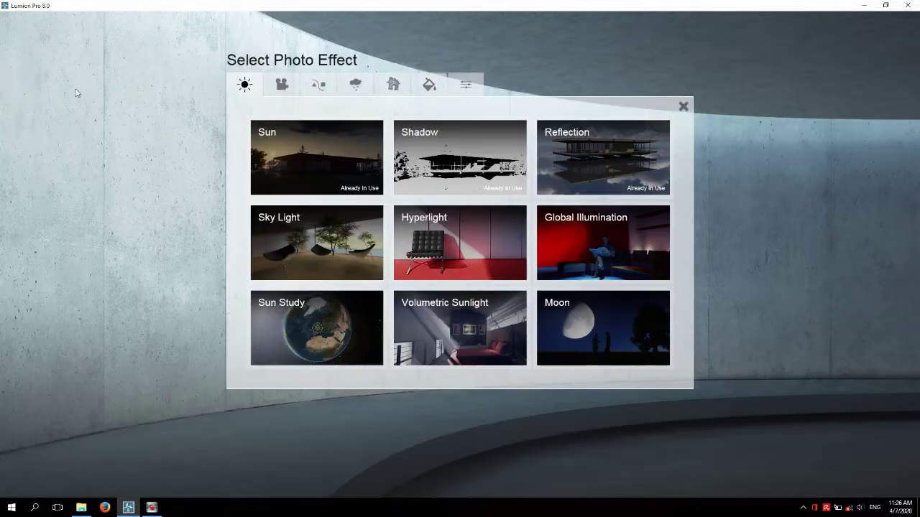
Add Color Correction and a switched-on 2-Point Perspective effect to Photo - 1.
{"action": "left_click", "coordinate": [428, 85]}
{"action": "left_click", "coordinate": [325, 160]}
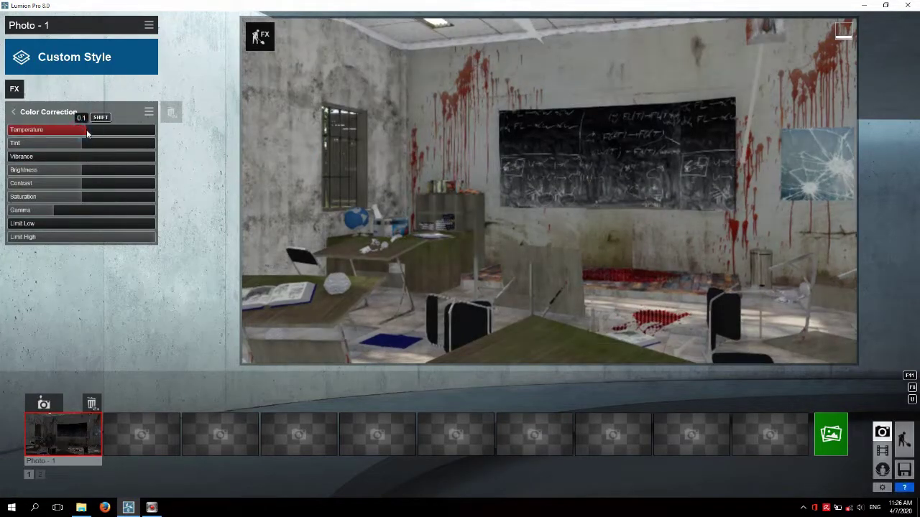
{"action": "left_click", "coordinate": [16, 90]}
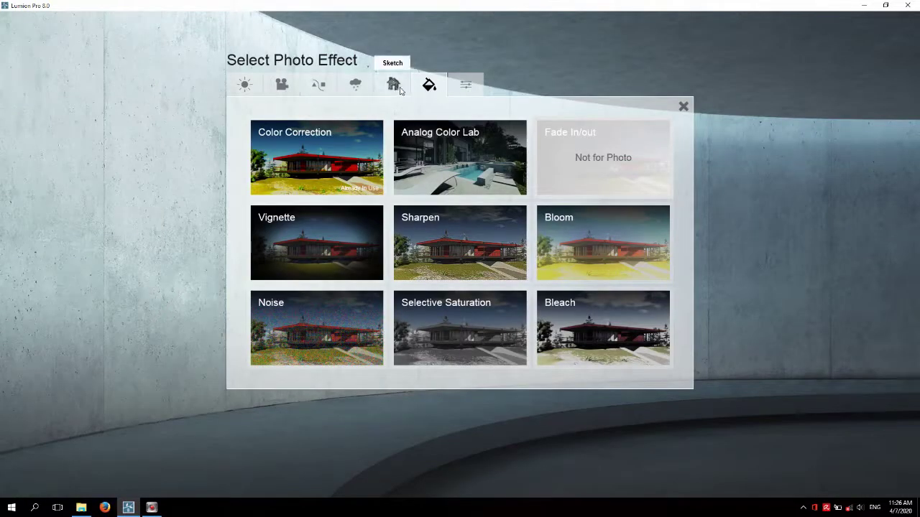
{"action": "left_click", "coordinate": [282, 84]}
{"action": "left_click", "coordinate": [593, 152]}
{"action": "left_click", "coordinate": [143, 133]}
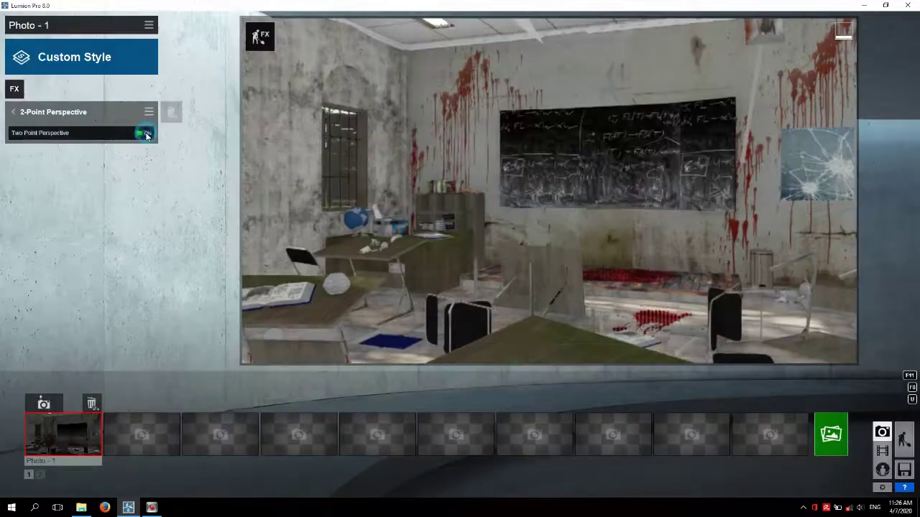
{"action": "left_click", "coordinate": [14, 90]}
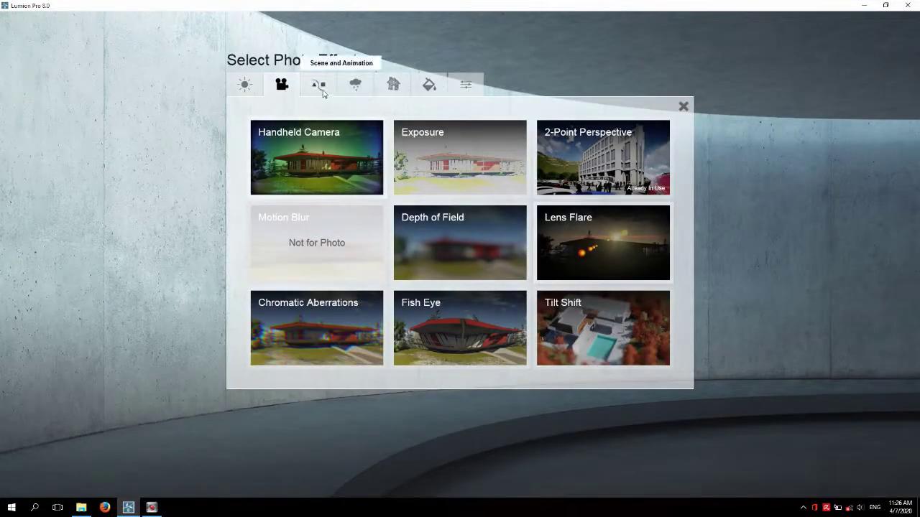
{"action": "left_click", "coordinate": [356, 87]}
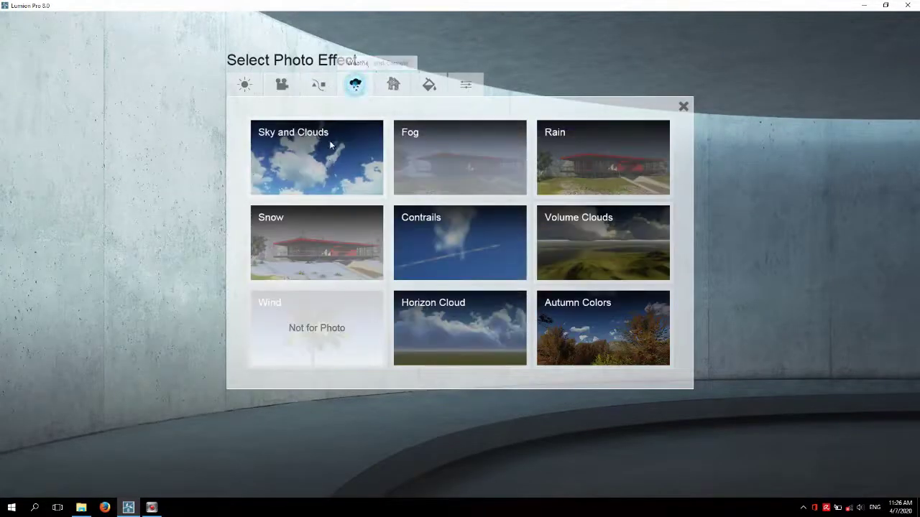
Add a Fog effect to Photo - 1 with density set to 0.0.
{"action": "left_click", "coordinate": [452, 173]}
{"action": "mouse_move", "coordinate": [72, 130]}
{"action": "left_click_drag", "start_coordinate": [97, 130], "coordinate": [108, 131]}
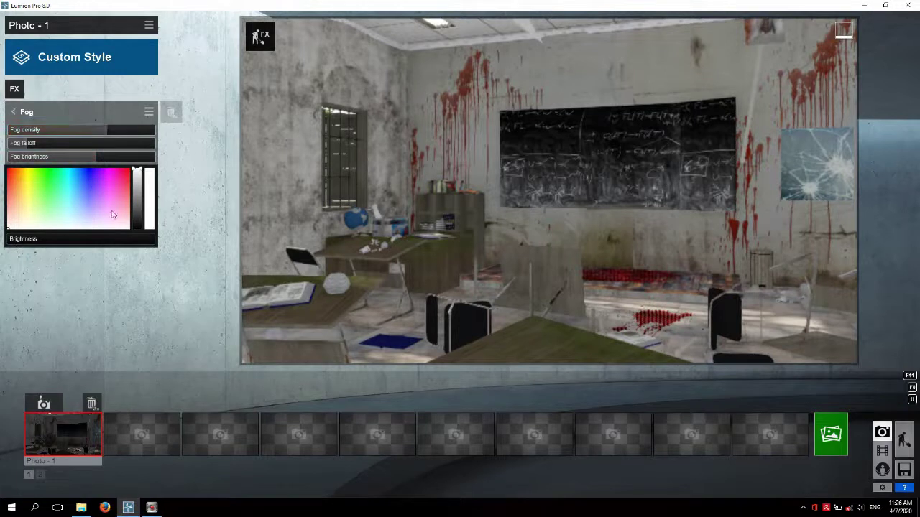
{"action": "left_click_drag", "start_coordinate": [41, 130], "coordinate": [11, 130]}
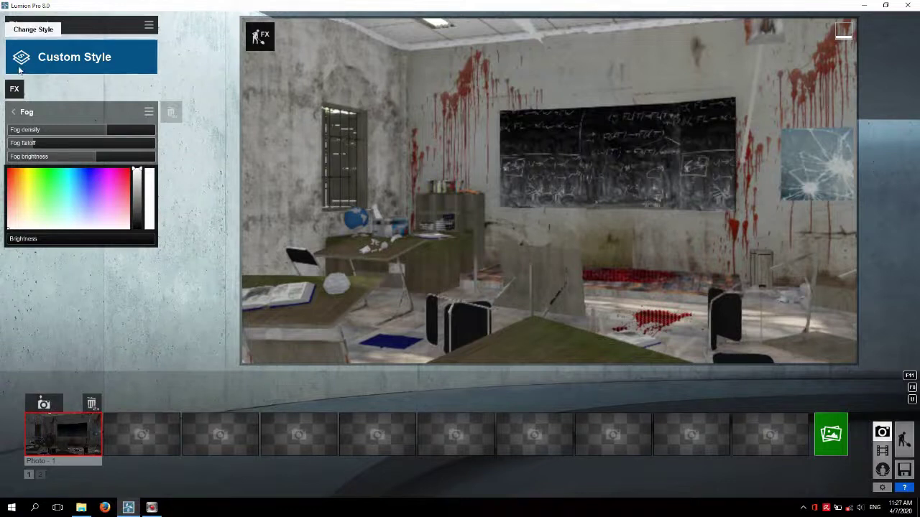
{"action": "left_click", "coordinate": [14, 112]}
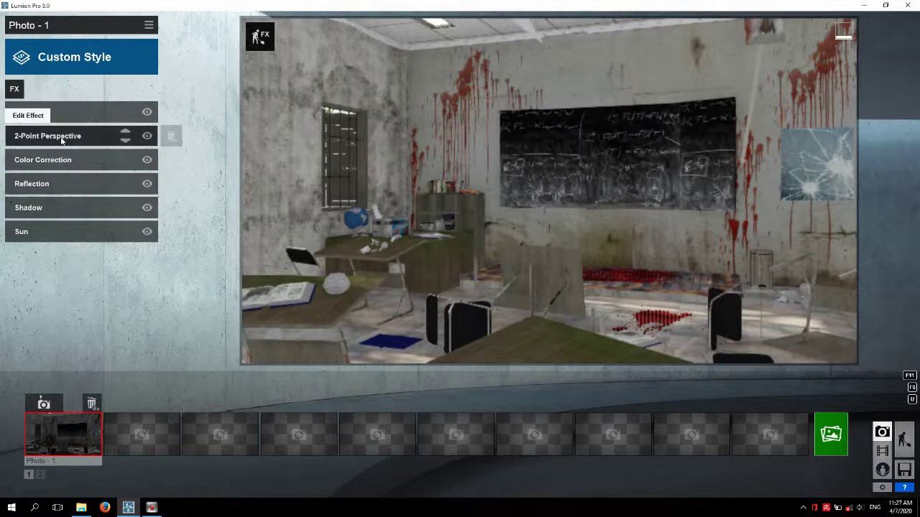
Drop the Sun height below zero, swing its heading negative, and reduce its brightness.
{"action": "left_click", "coordinate": [56, 230]}
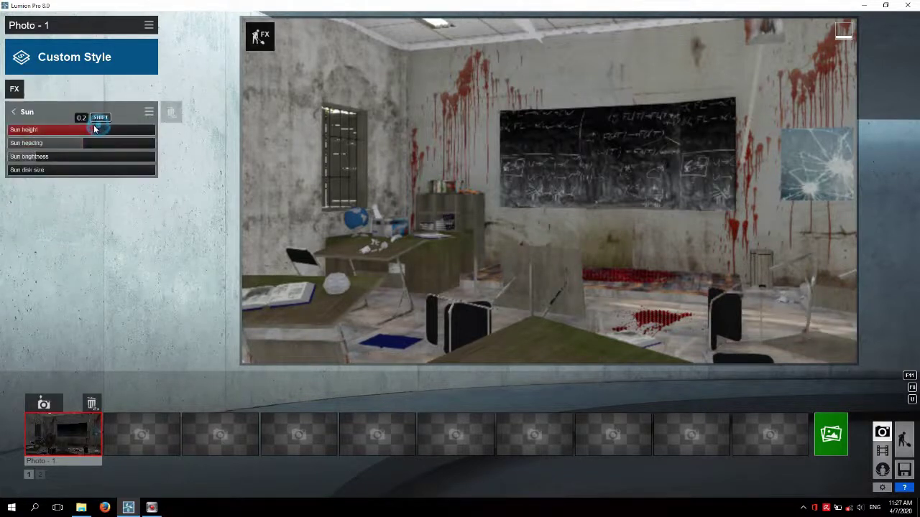
{"action": "mouse_move", "coordinate": [97, 126]}
{"action": "left_mouse_down"}
{"action": "mouse_move", "coordinate": [75, 146]}
{"action": "mouse_move", "coordinate": [88, 132]}
{"action": "left_mouse_up"}
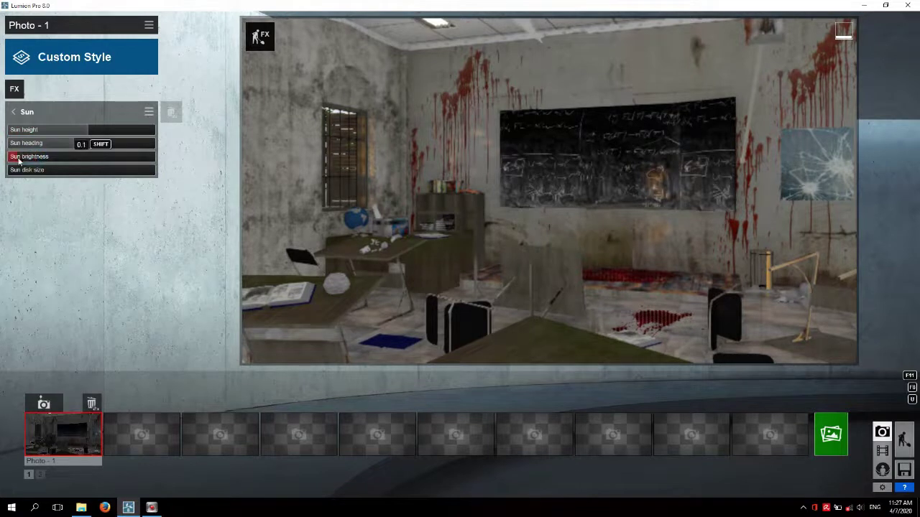
{"action": "mouse_move", "coordinate": [34, 155]}
{"action": "left_mouse_down"}
{"action": "mouse_move", "coordinate": [73, 155]}
{"action": "mouse_move", "coordinate": [41, 161]}
{"action": "left_mouse_up"}
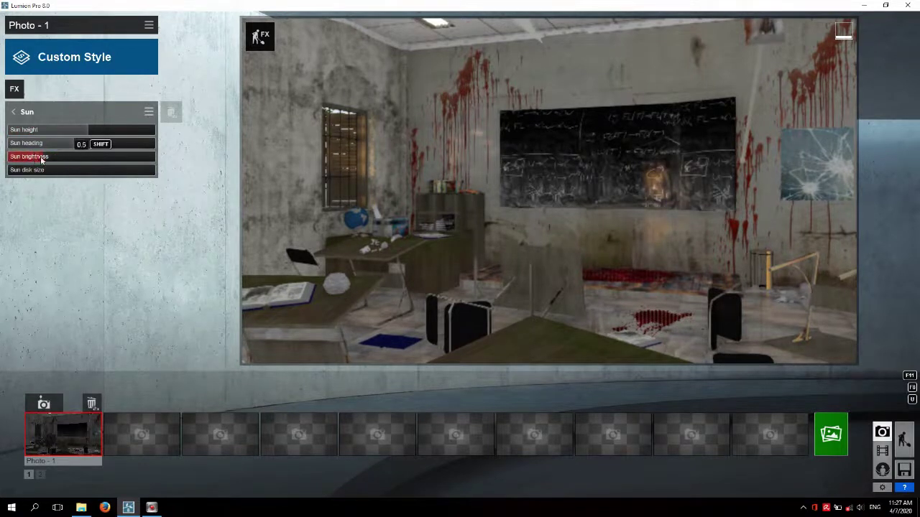
{"action": "left_click", "coordinate": [83, 133]}
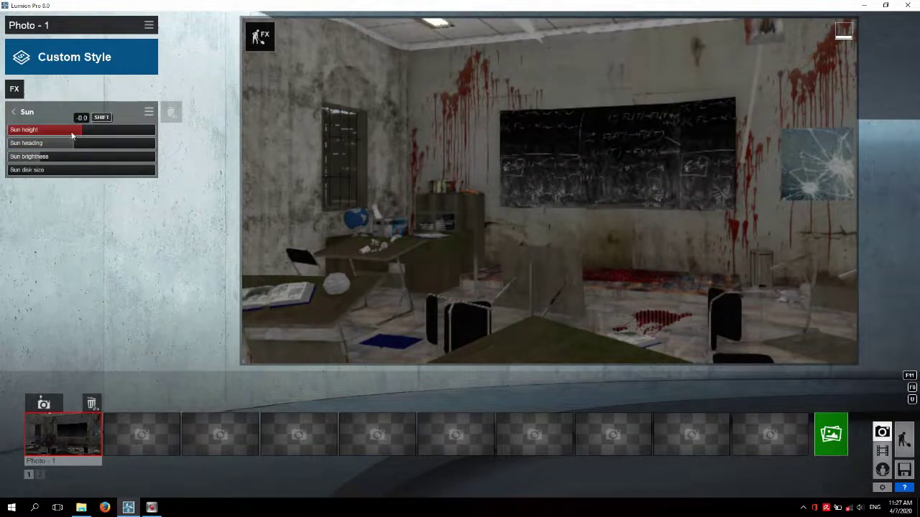
{"action": "left_click", "coordinate": [72, 134]}
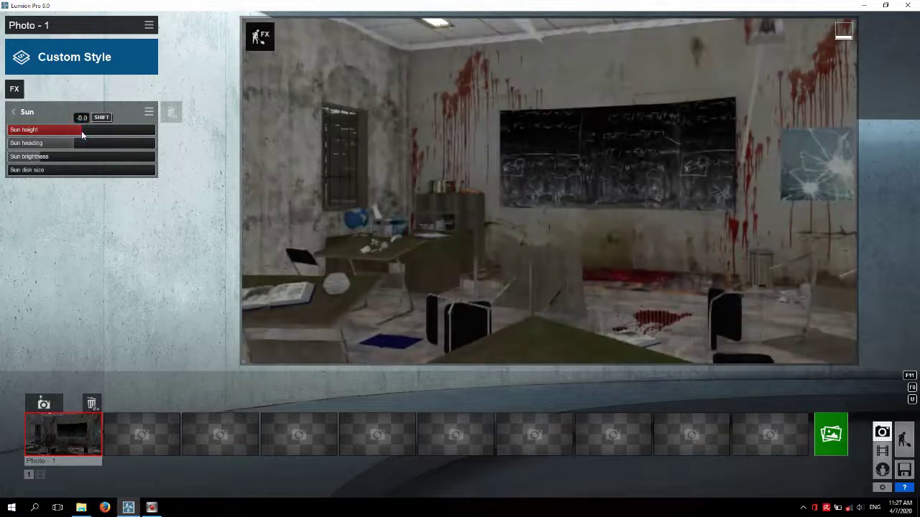
{"action": "left_click", "coordinate": [74, 135]}
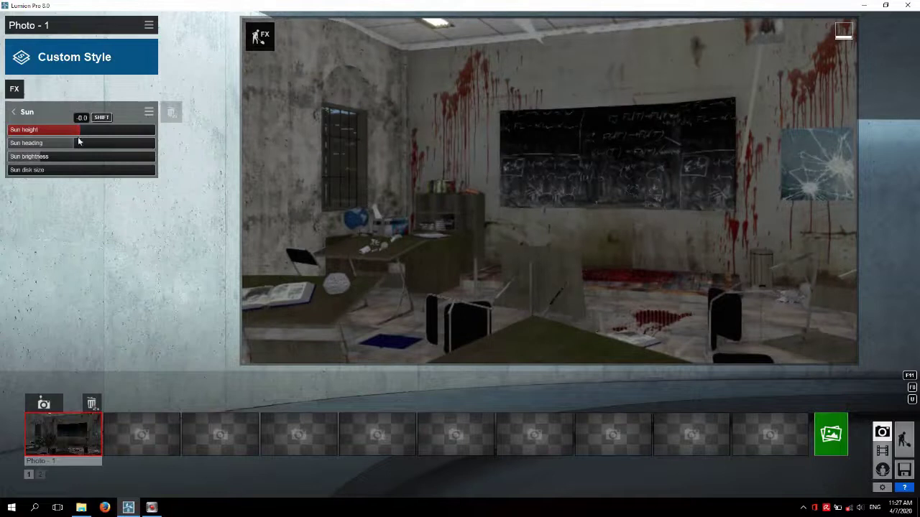
{"action": "left_click_drag", "start_coordinate": [71, 143], "coordinate": [52, 143]}
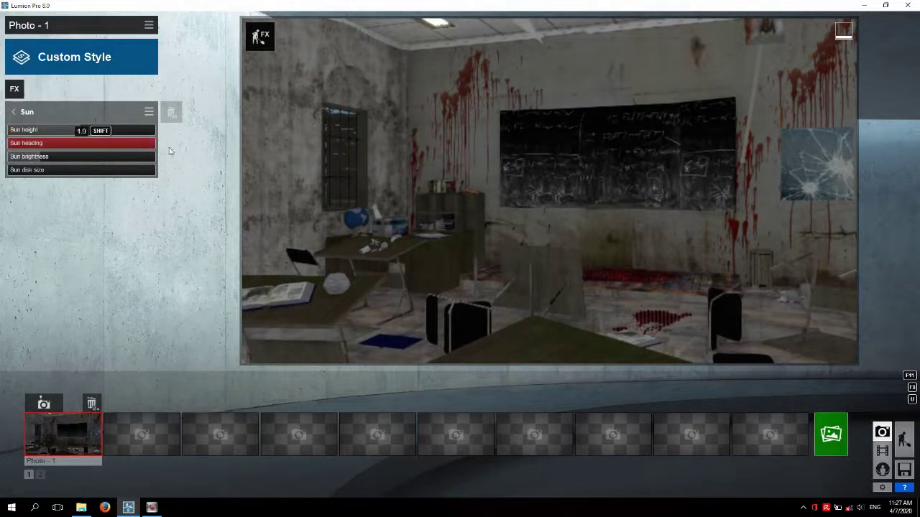
{"action": "left_click", "coordinate": [54, 156]}
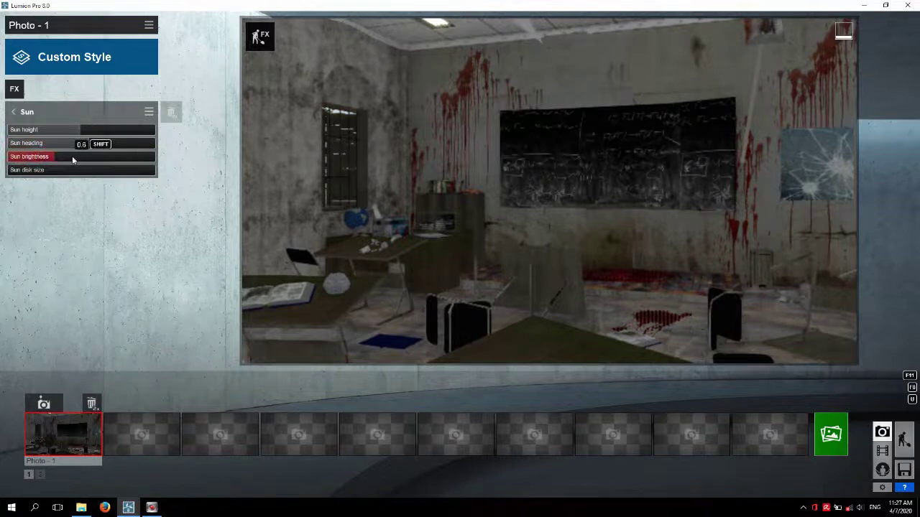
{"action": "mouse_move", "coordinate": [82, 164]}
{"action": "left_mouse_down"}
{"action": "mouse_move", "coordinate": [66, 159]}
{"action": "mouse_move", "coordinate": [87, 144]}
{"action": "left_mouse_up"}
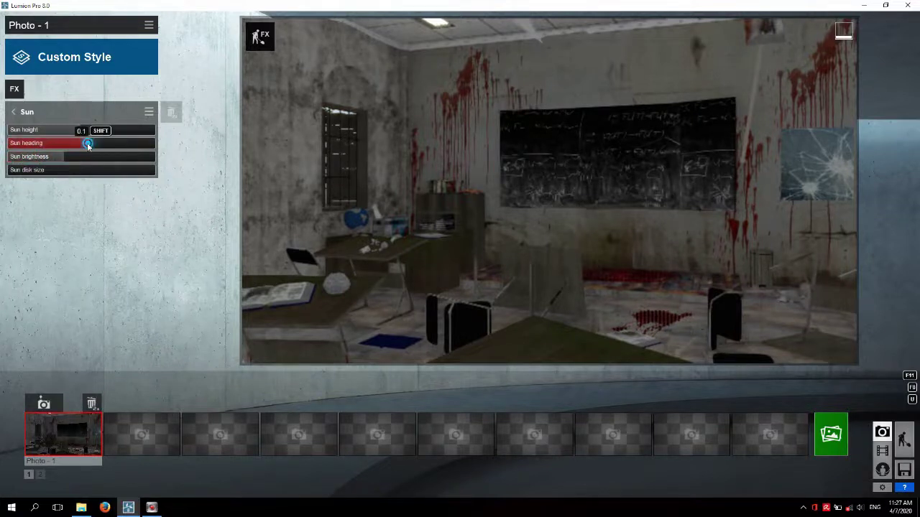
{"action": "left_click_drag", "start_coordinate": [69, 147], "coordinate": [77, 148]}
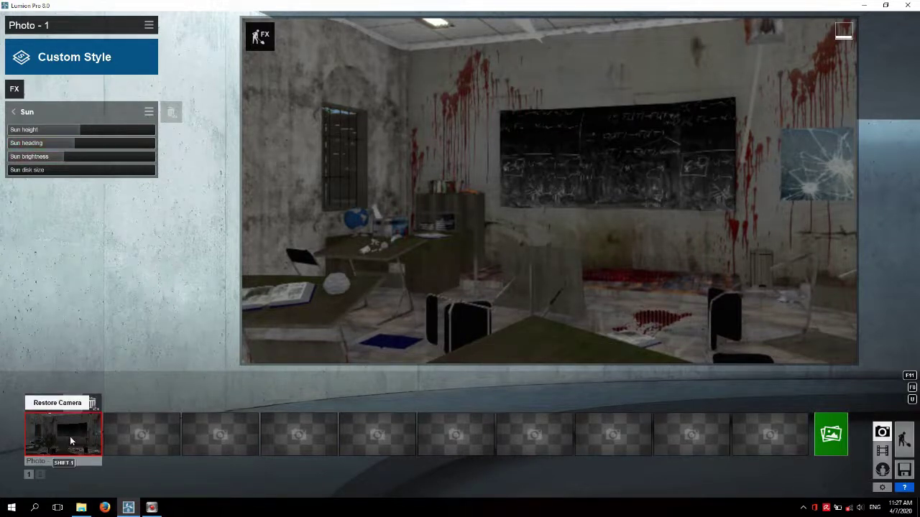
Render Photo - 1 at 1920x1080 as a JPG into Pictures > lumion8_render.
{"action": "left_click", "coordinate": [838, 442]}
{"action": "left_click", "coordinate": [379, 378]}
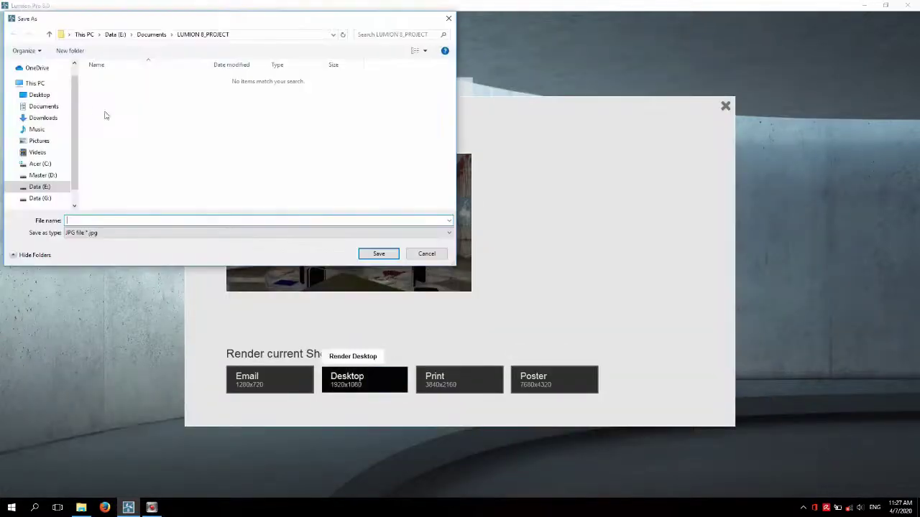
{"action": "mouse_move", "coordinate": [39, 141]}
{"action": "left_click", "coordinate": [49, 143]}
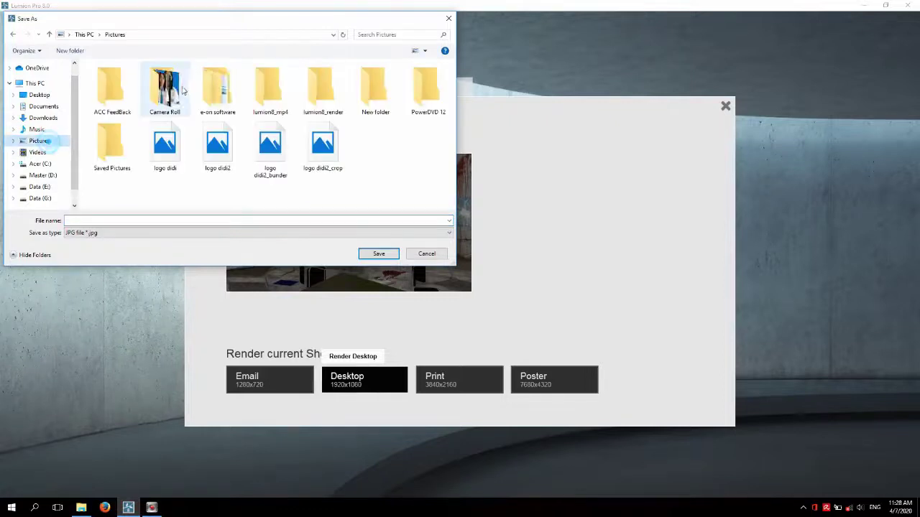
{"action": "left_click", "coordinate": [338, 92]}
{"action": "double_click", "coordinate": [338, 92]}
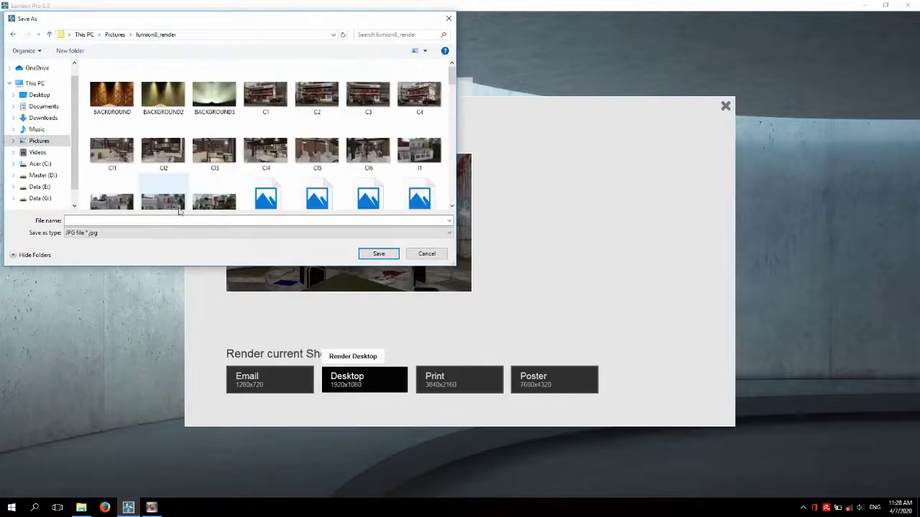
{"action": "left_click", "coordinate": [174, 220]}
{"action": "type", "text": "H1"}
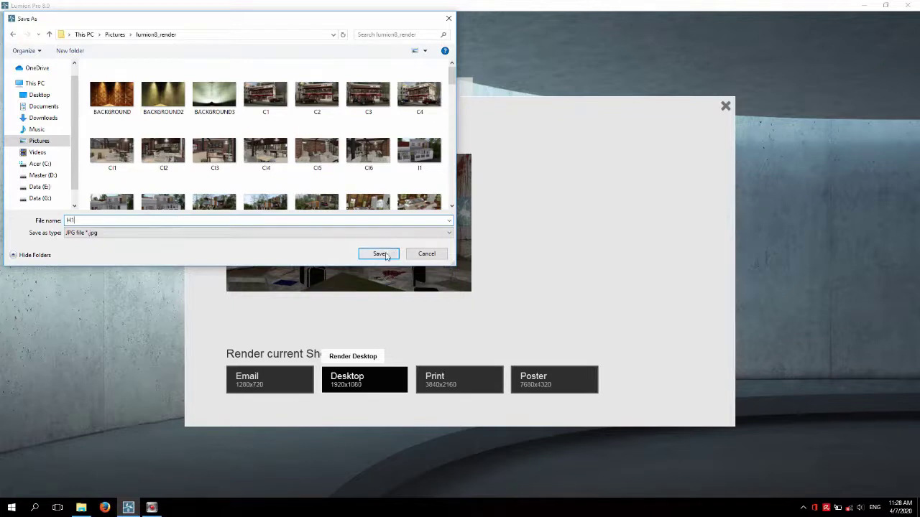
{"action": "left_click", "coordinate": [380, 254]}
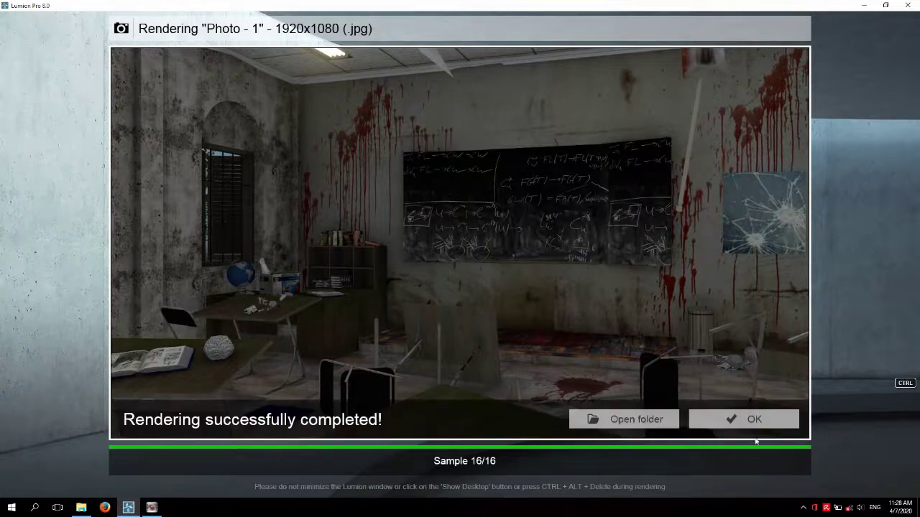
{"action": "left_click", "coordinate": [754, 421]}
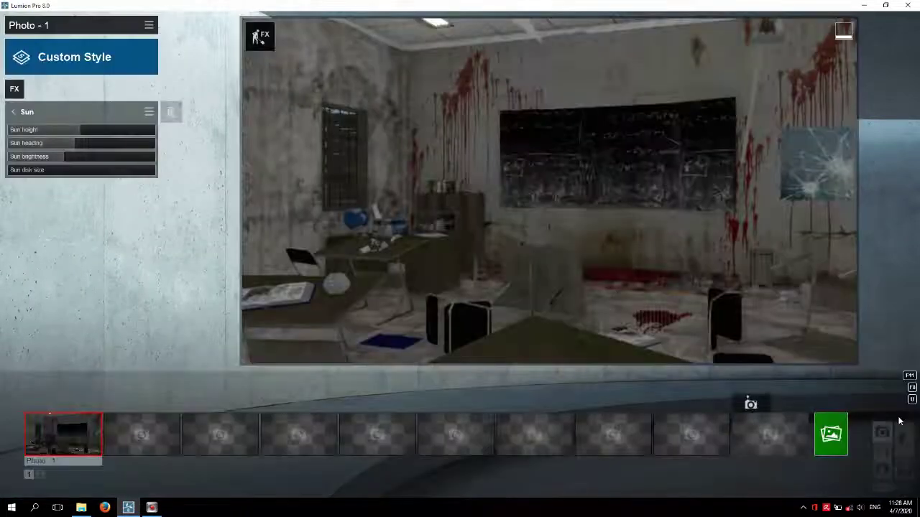
Give the desks a Standard material with gloss reduced to near zero.
{"action": "left_click", "coordinate": [904, 439]}
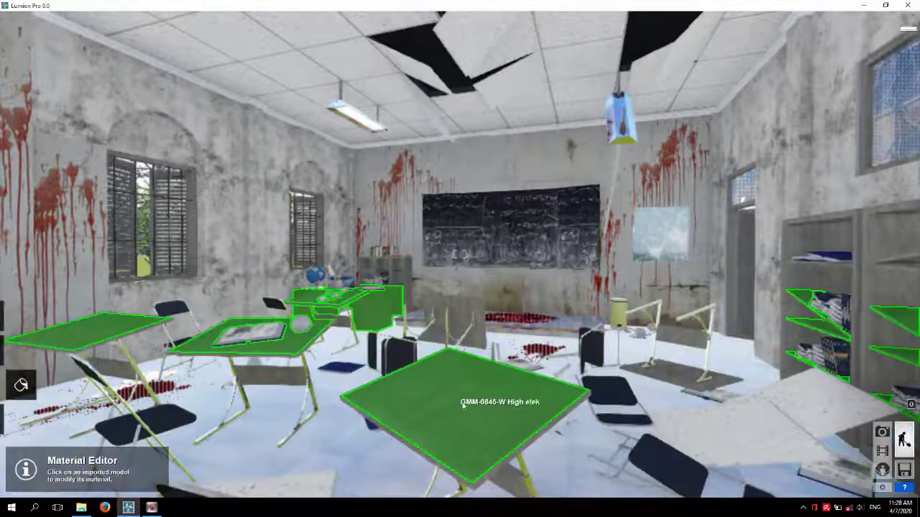
{"action": "left_click", "coordinate": [496, 415]}
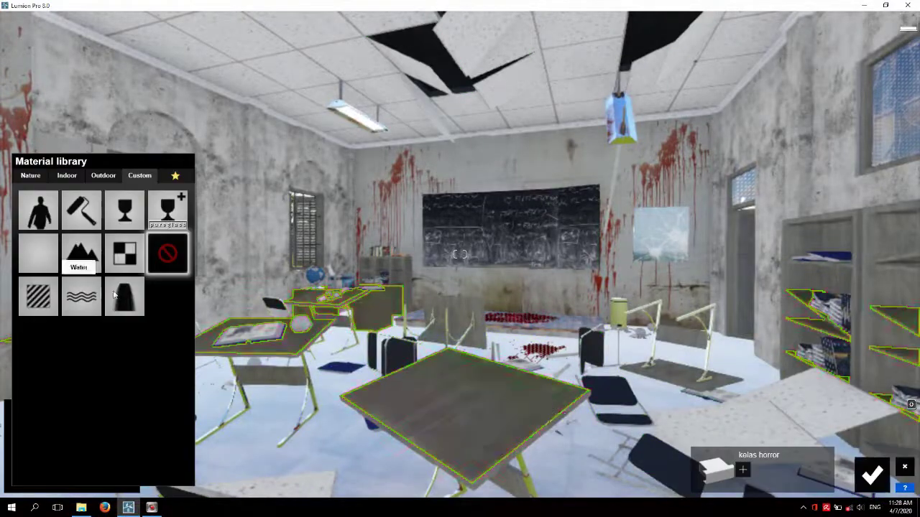
{"action": "left_click", "coordinate": [43, 308]}
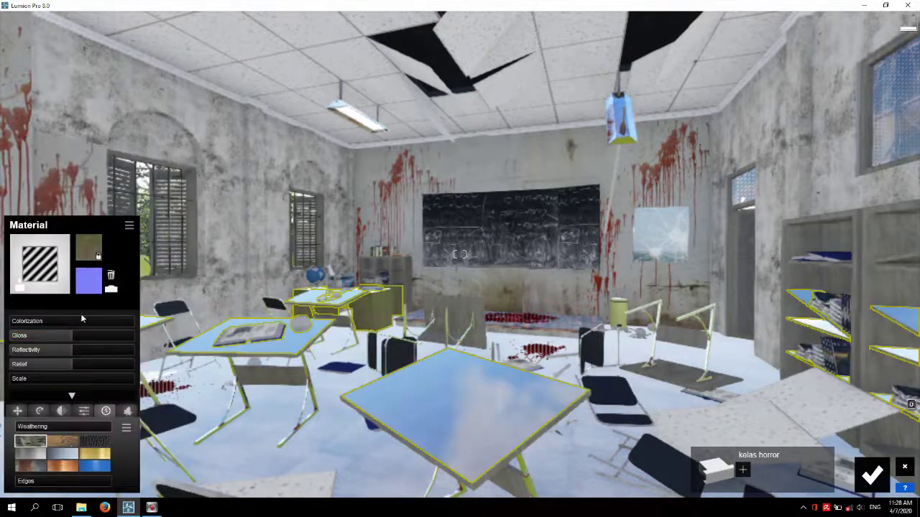
{"action": "left_click_drag", "start_coordinate": [66, 336], "coordinate": [27, 339]}
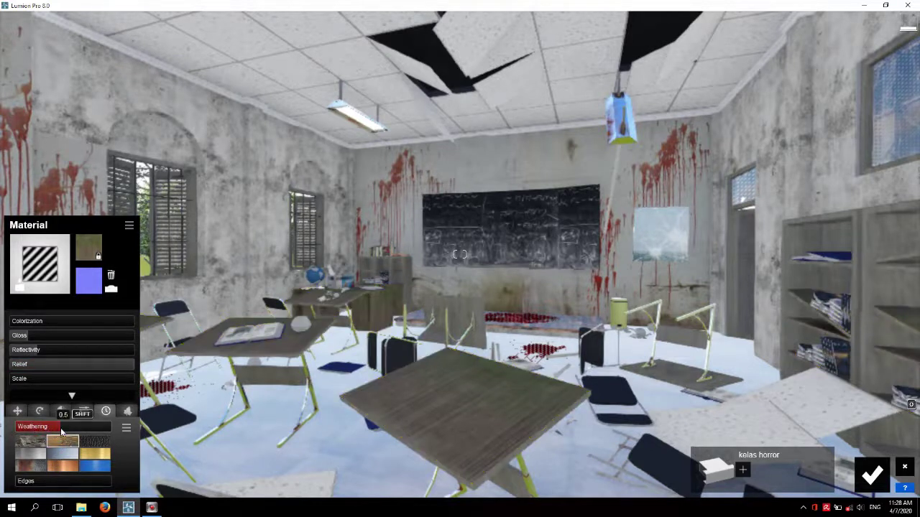
{"action": "left_click", "coordinate": [872, 475]}
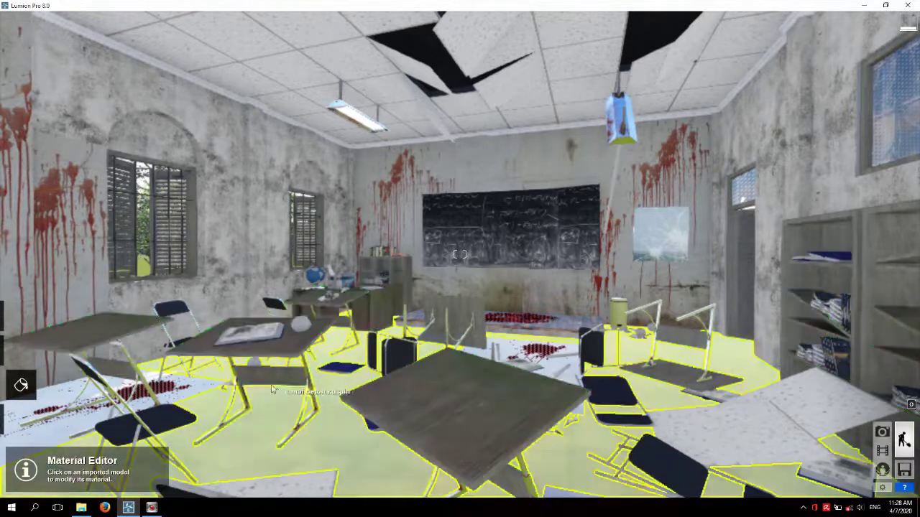
Give the window-and-shelf model a Standard material with light Wood weathering around 0.6.
{"action": "left_click", "coordinate": [279, 380]}
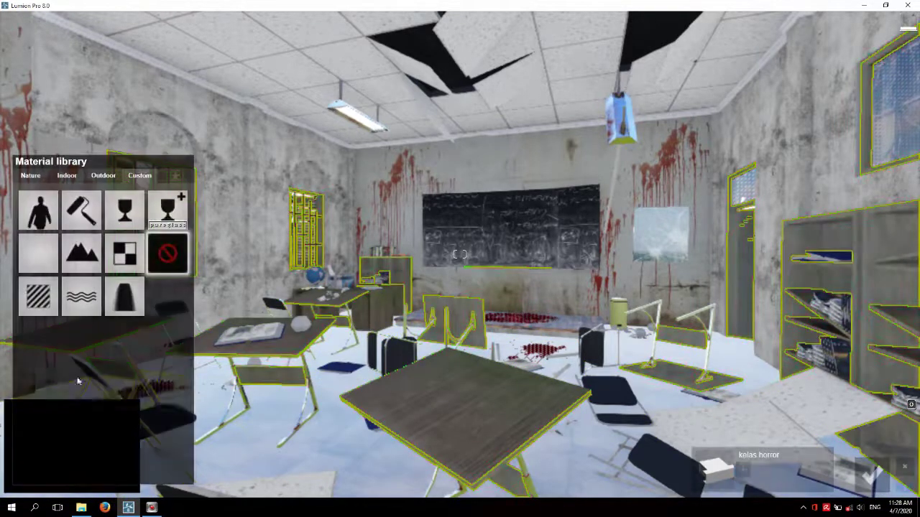
{"action": "left_click", "coordinate": [38, 295]}
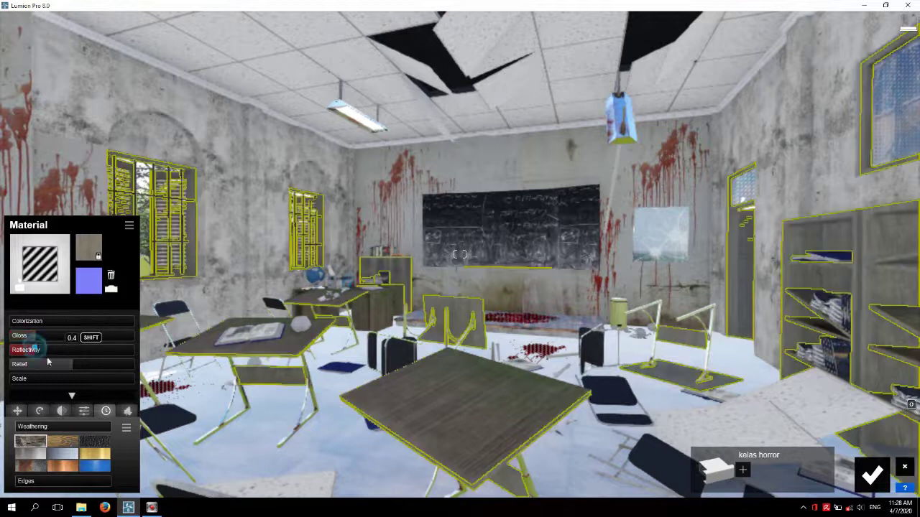
{"action": "left_click", "coordinate": [51, 443]}
{"action": "left_click_drag", "start_coordinate": [72, 431], "coordinate": [93, 428]}
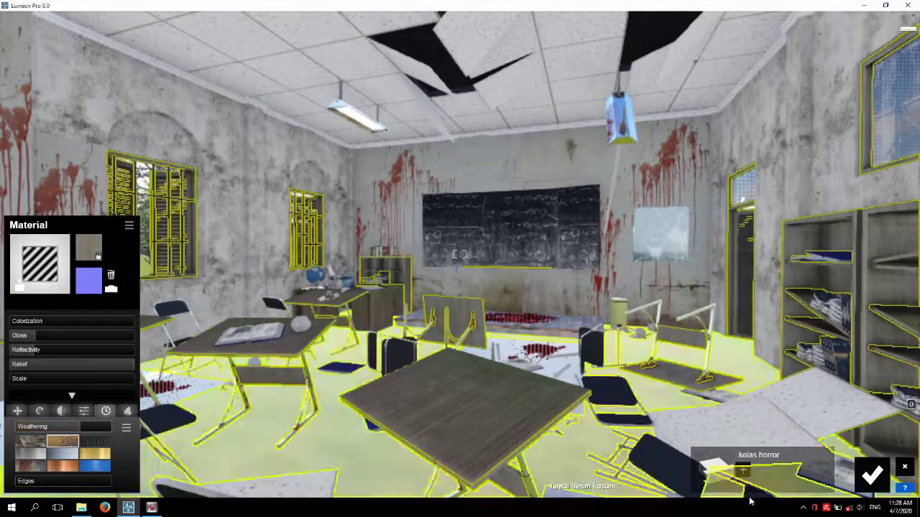
{"action": "left_click", "coordinate": [872, 475]}
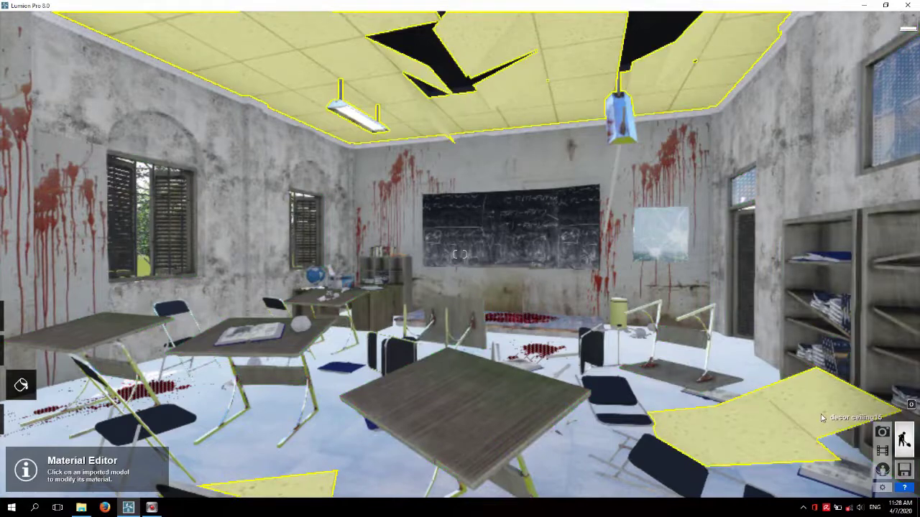
Raise Photo 1's sun height slightly and set sun brightness to 0.5.
{"action": "left_click", "coordinate": [882, 432]}
{"action": "mouse_move", "coordinate": [76, 133]}
{"action": "left_mouse_down"}
{"action": "mouse_move", "coordinate": [86, 133]}
{"action": "mouse_move", "coordinate": [120, 179]}
{"action": "left_mouse_up"}
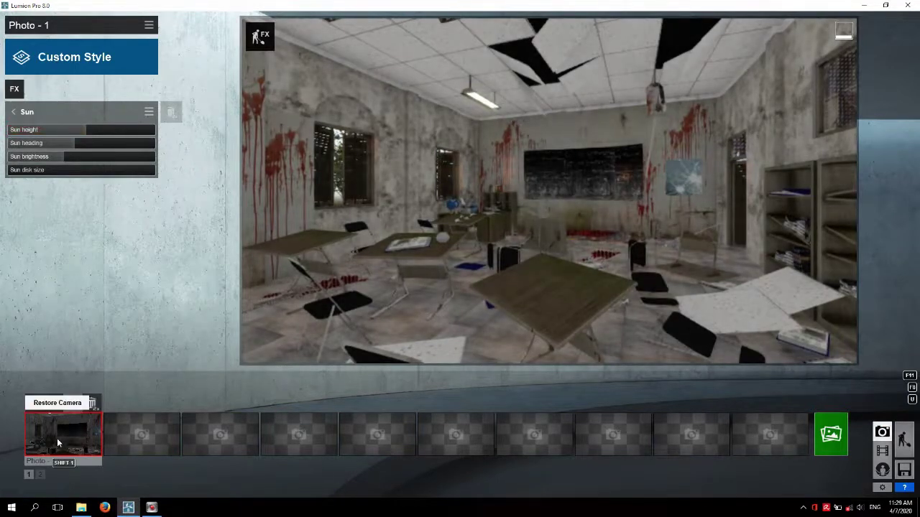
{"action": "mouse_move", "coordinate": [80, 156]}
{"action": "left_click_drag", "start_coordinate": [50, 160], "coordinate": [42, 159]}
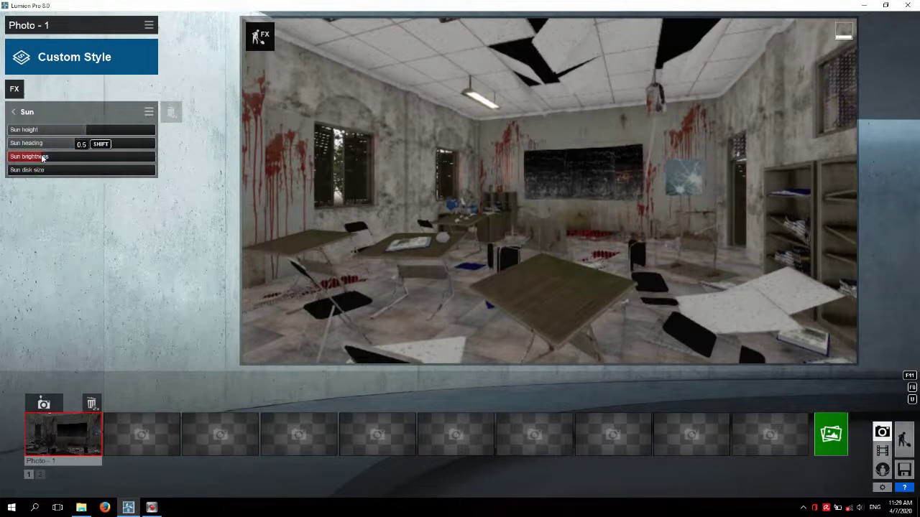
{"action": "left_click", "coordinate": [67, 429]}
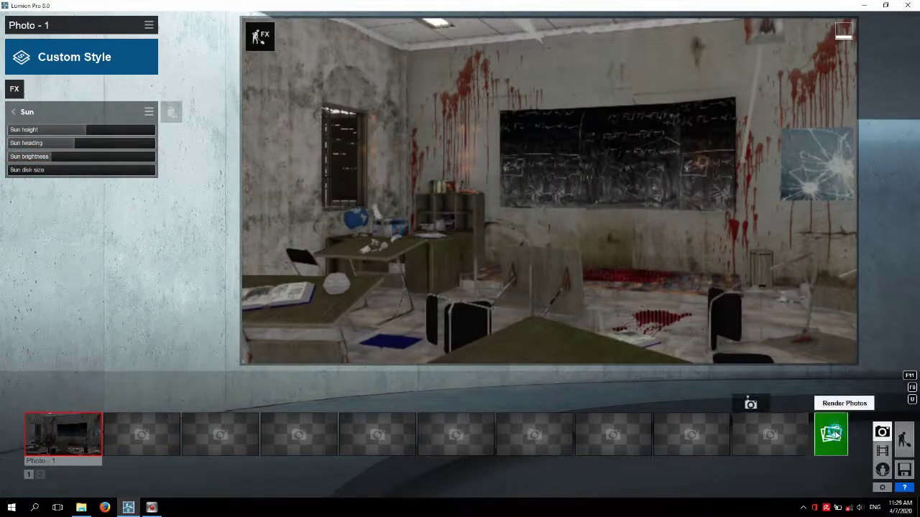
Render Photo - 1 at 1920x1080 and save it over the existing JPG H1.
{"action": "left_click", "coordinate": [831, 434]}
{"action": "left_click", "coordinate": [347, 388]}
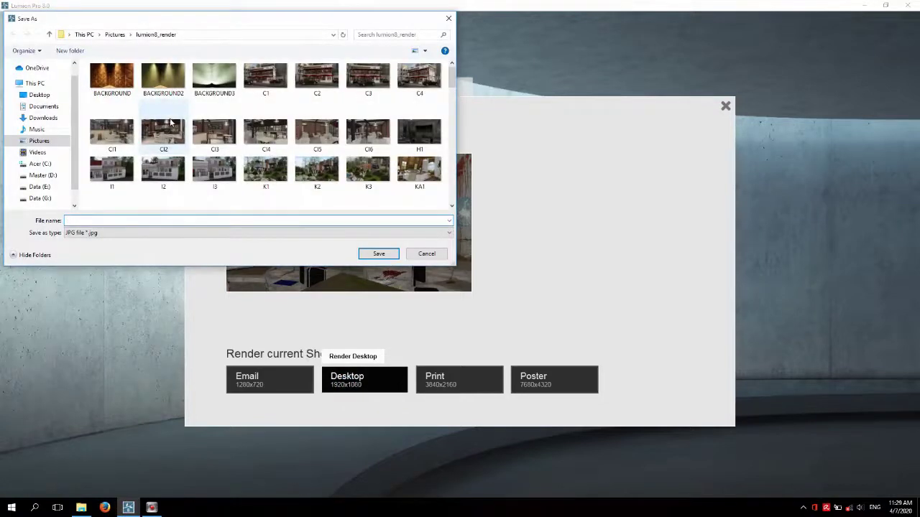
{"action": "right_click", "coordinate": [170, 108]}
{"action": "left_click", "coordinate": [304, 148]}
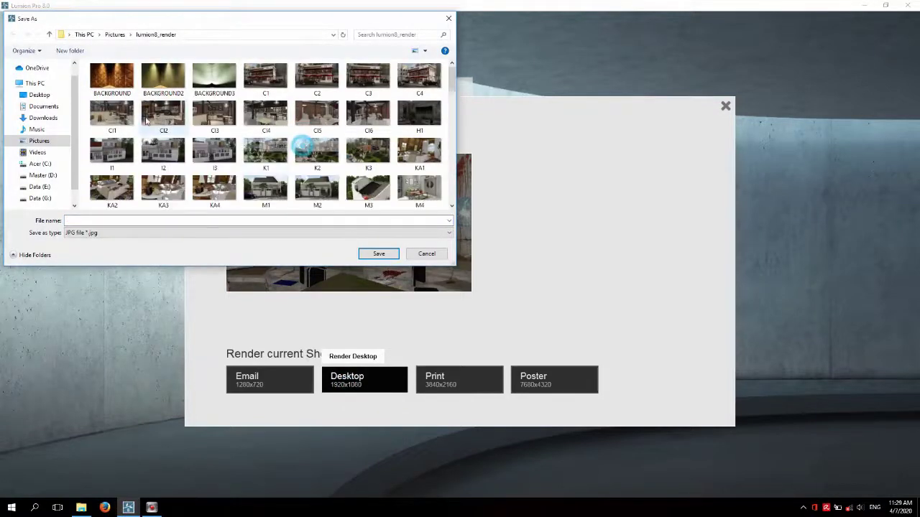
{"action": "left_click", "coordinate": [114, 88]}
{"action": "left_click", "coordinate": [379, 253]}
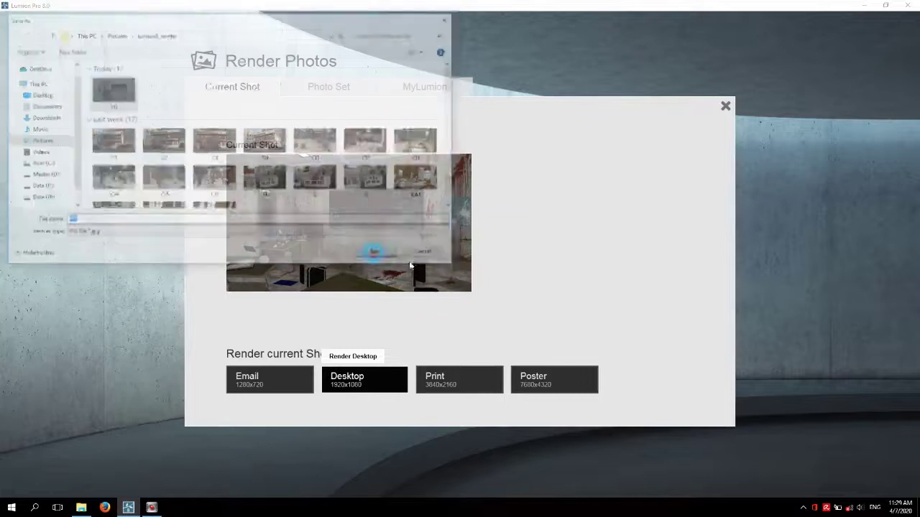
{"action": "left_click", "coordinate": [471, 289]}
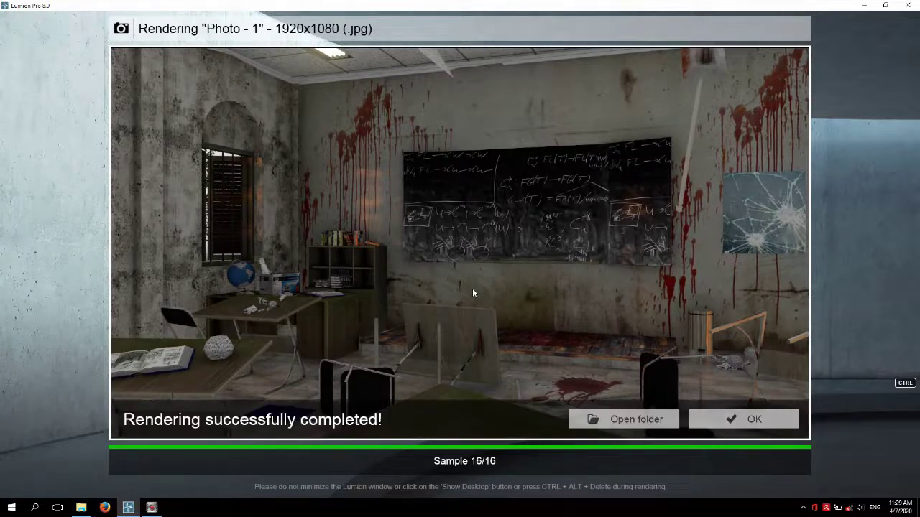
{"action": "left_click", "coordinate": [779, 422]}
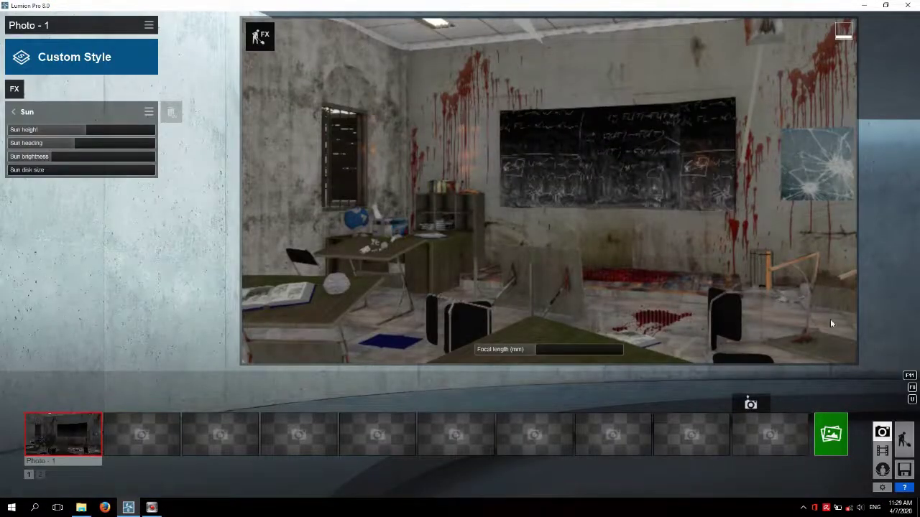
{"action": "mouse_move", "coordinate": [63, 435]}
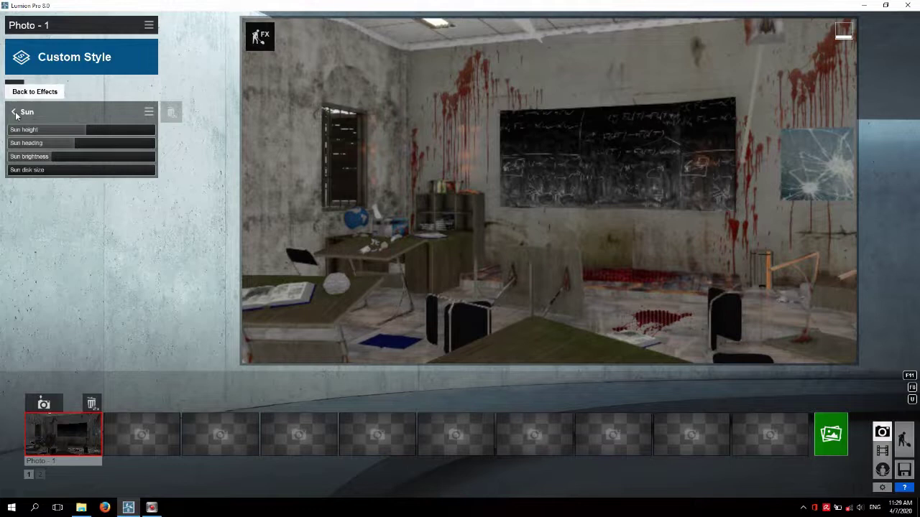
{"action": "mouse_move", "coordinate": [334, 350]}
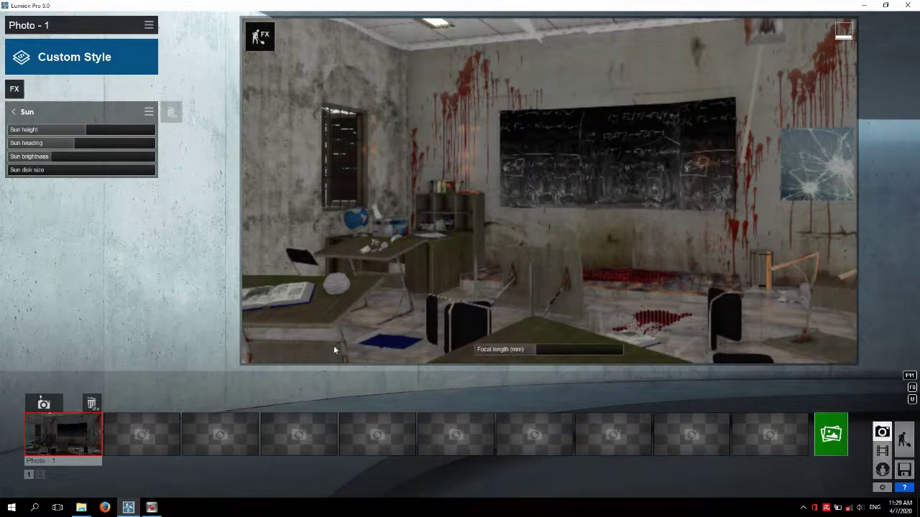
Move the camera forward and right, then turn it toward the blackboard wall and desks.
{"action": "key", "text": "w"}
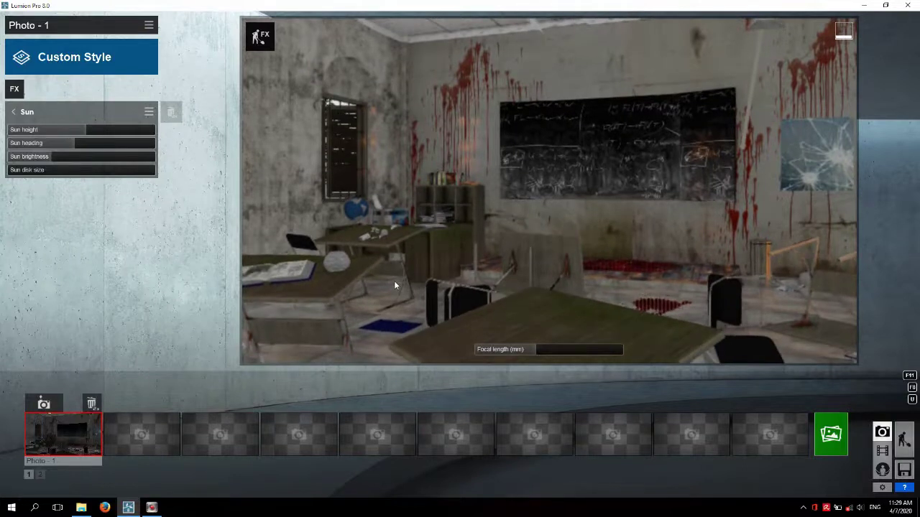
{"action": "key", "text": "d"}
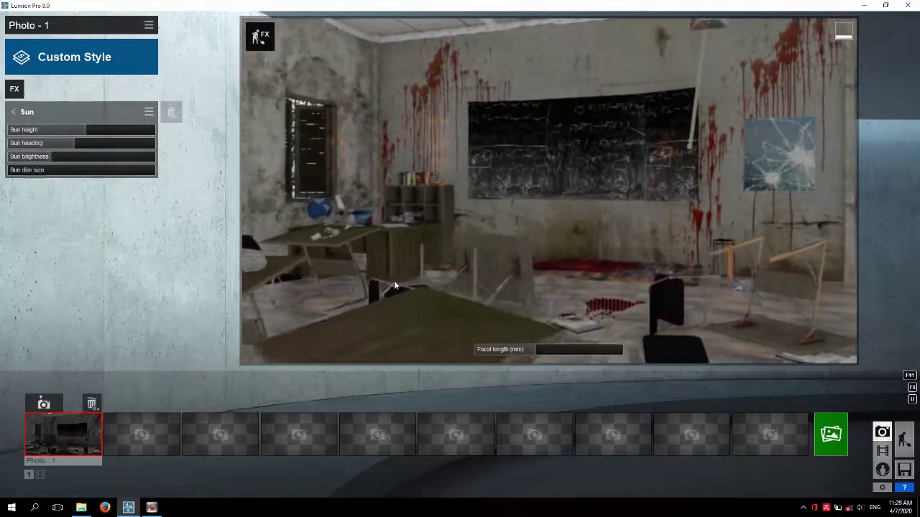
{"action": "mouse_move", "coordinate": [394, 285]}
{"action": "right_mouse_down"}
{"action": "mouse_move", "coordinate": [549, 191]}
{"action": "mouse_move", "coordinate": [399, 279]}
{"action": "right_mouse_up"}
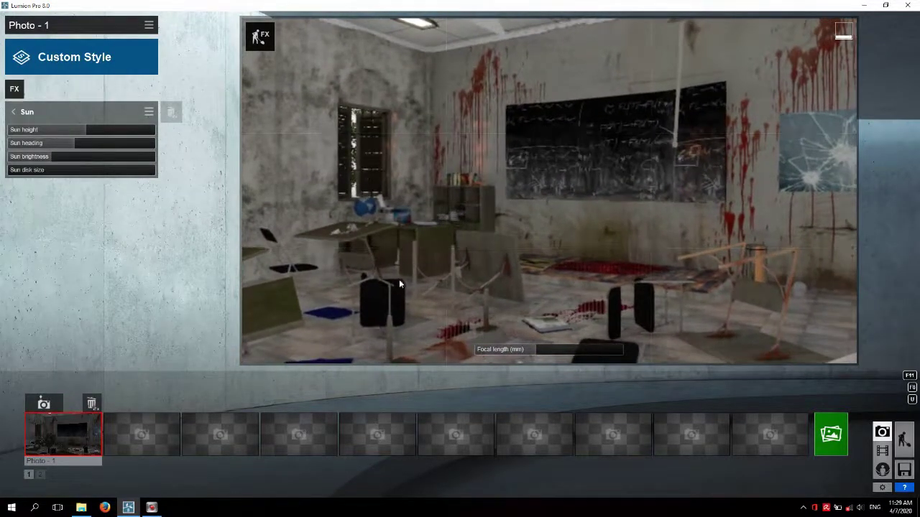
Store the current view as Photo 2 and copy Photo 1's effects.
{"action": "left_click", "coordinate": [122, 404]}
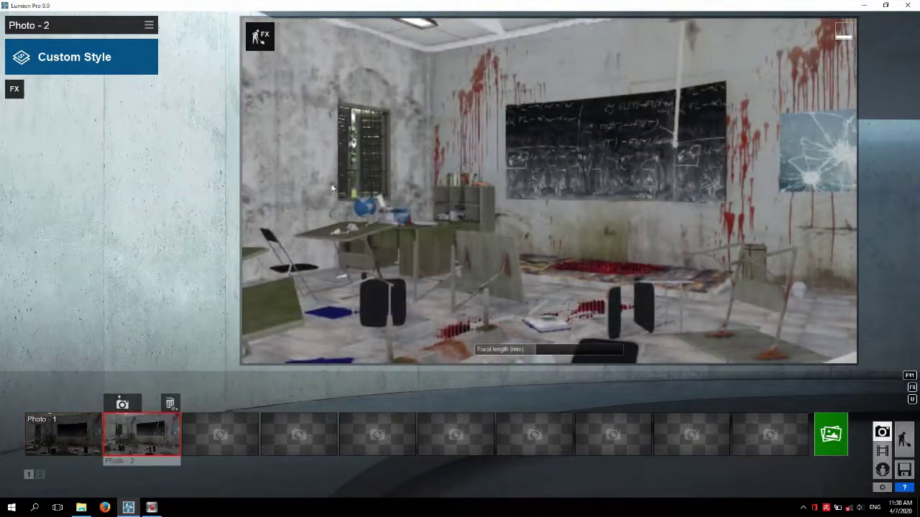
{"action": "left_click", "coordinate": [50, 431]}
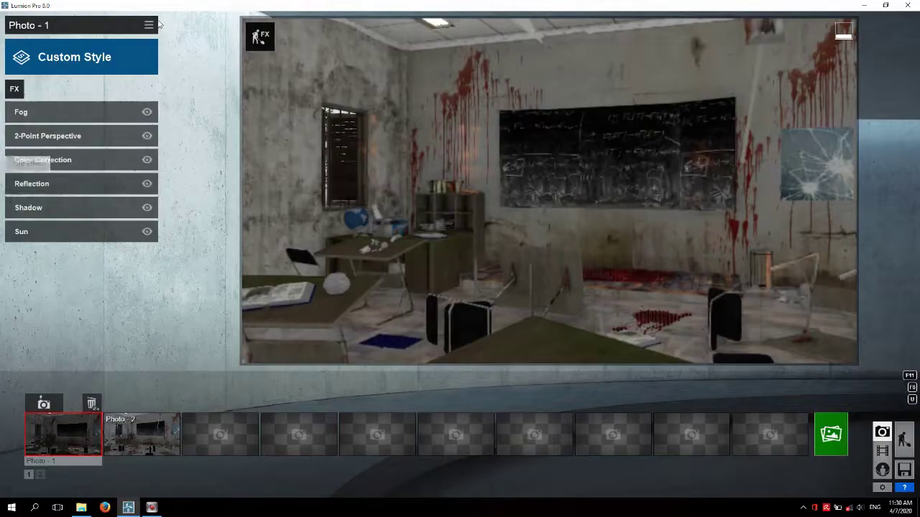
{"action": "left_click", "coordinate": [149, 25]}
{"action": "left_click", "coordinate": [86, 38]}
Paste Photo 1's copied effects onto Photo 2.
{"action": "left_click", "coordinate": [141, 438]}
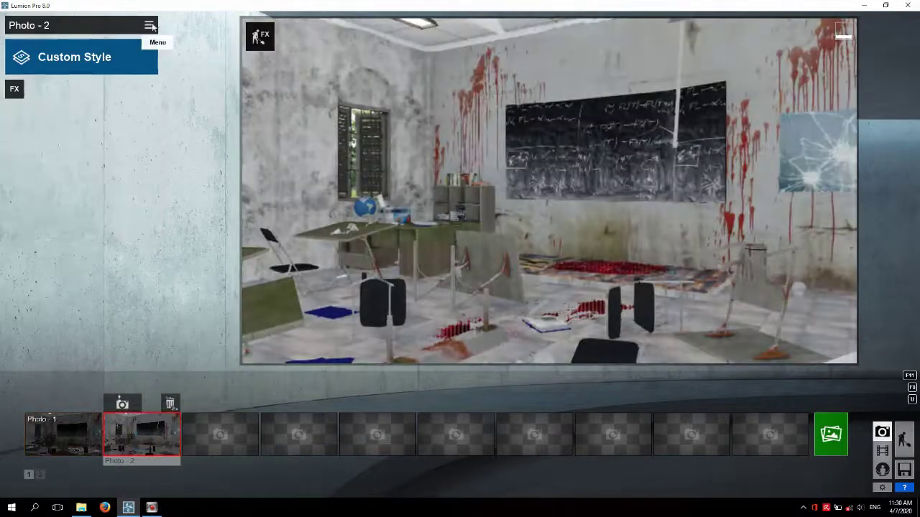
{"action": "left_click", "coordinate": [151, 26]}
{"action": "left_click", "coordinate": [133, 38]}
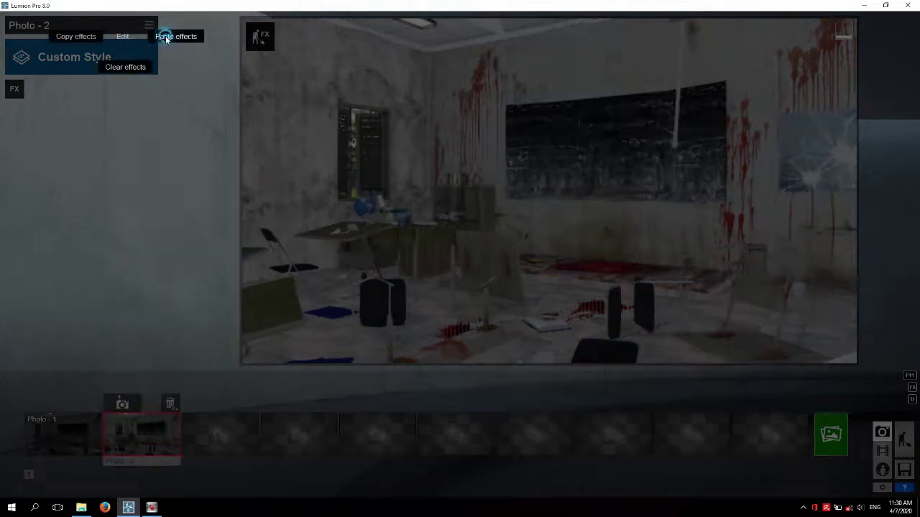
{"action": "left_click", "coordinate": [166, 37]}
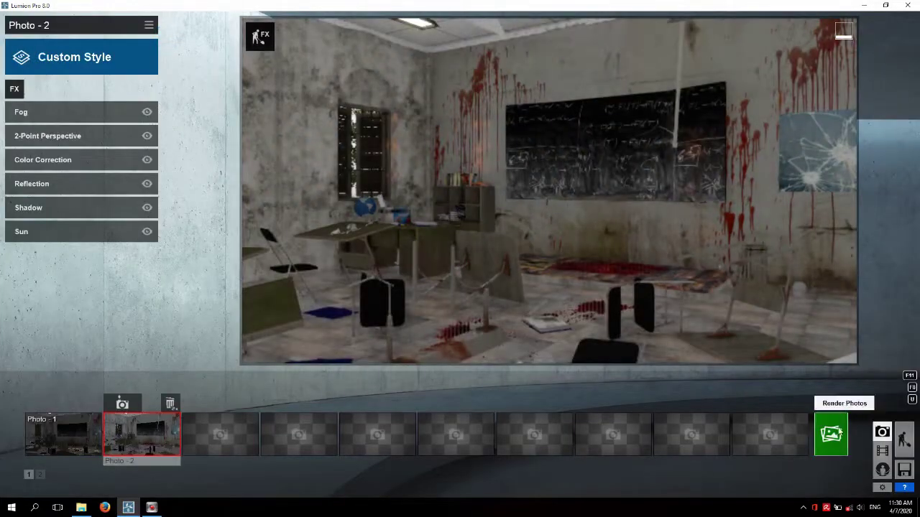
Render Photo 2 at Desktop 1920x1080, save it as H2, then close the finished render.
{"action": "left_click", "coordinate": [838, 431]}
{"action": "left_click", "coordinate": [370, 381]}
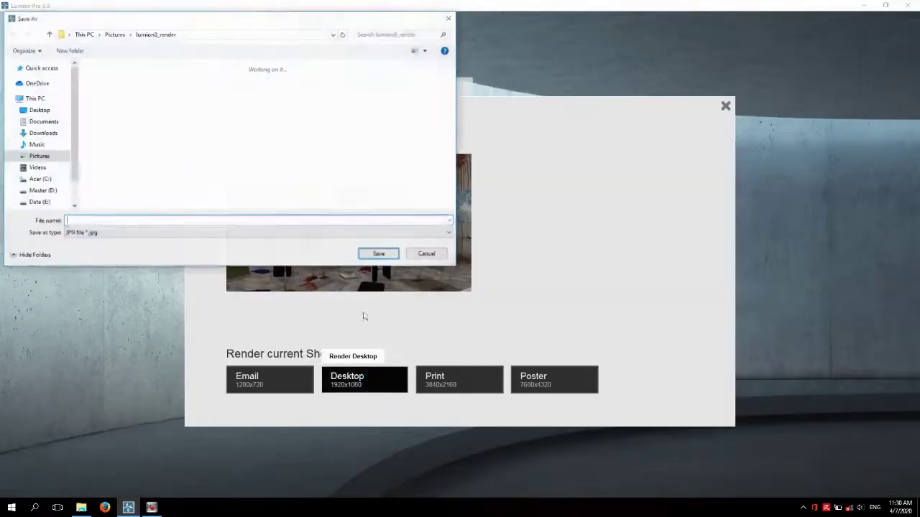
{"action": "type", "text": "H1"}
{"action": "left_click", "coordinate": [108, 108]}
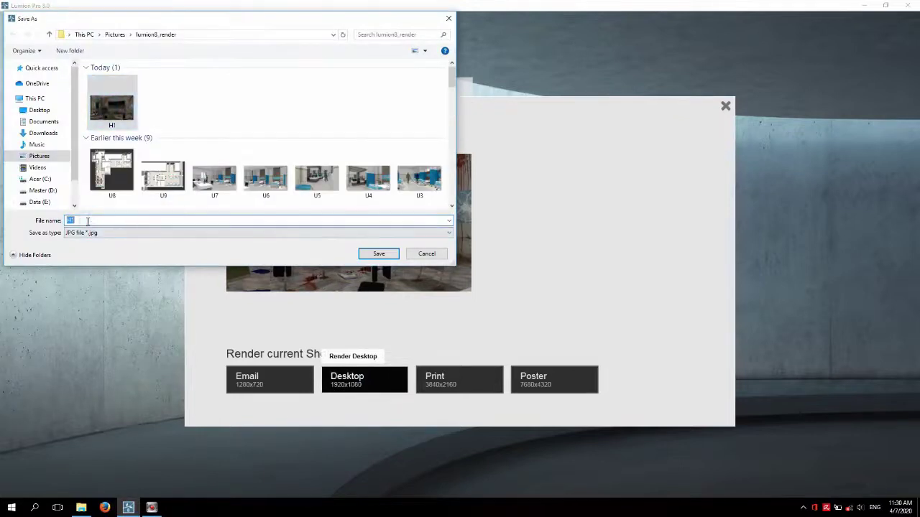
{"action": "left_click", "coordinate": [396, 256]}
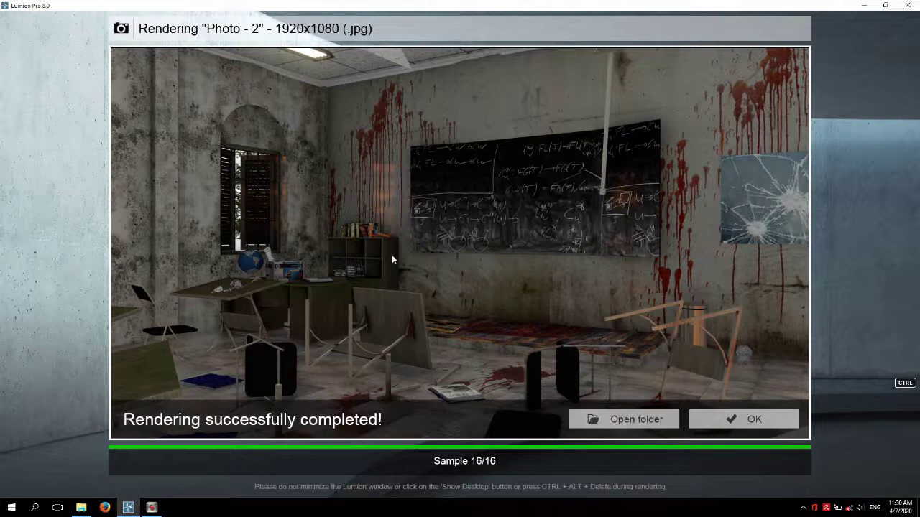
{"action": "left_click", "coordinate": [776, 420]}
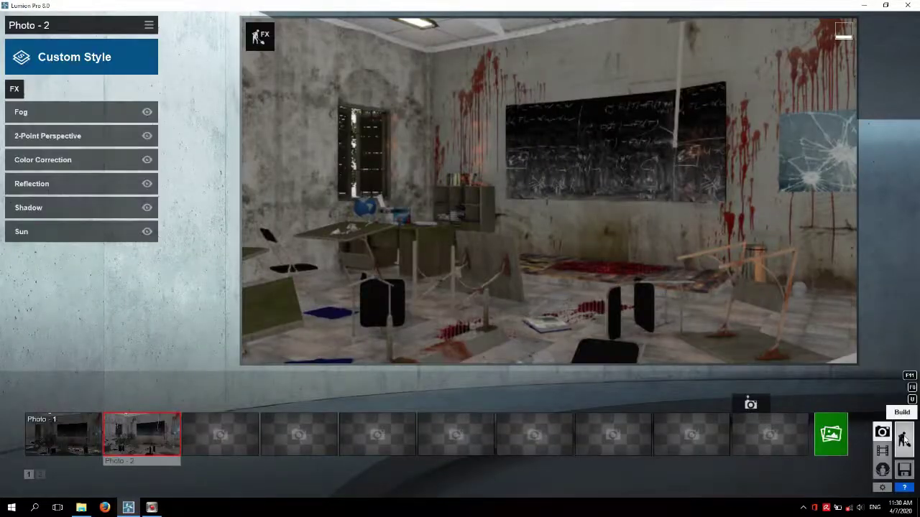
Lower the broken-glass poster material's Relief value and accept the material changes.
{"action": "left_click", "coordinate": [904, 439]}
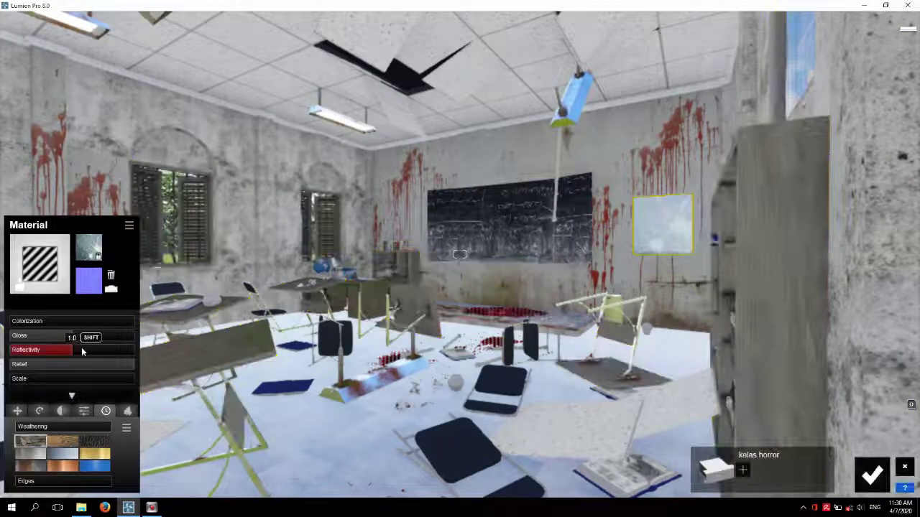
{"action": "left_click", "coordinate": [131, 368]}
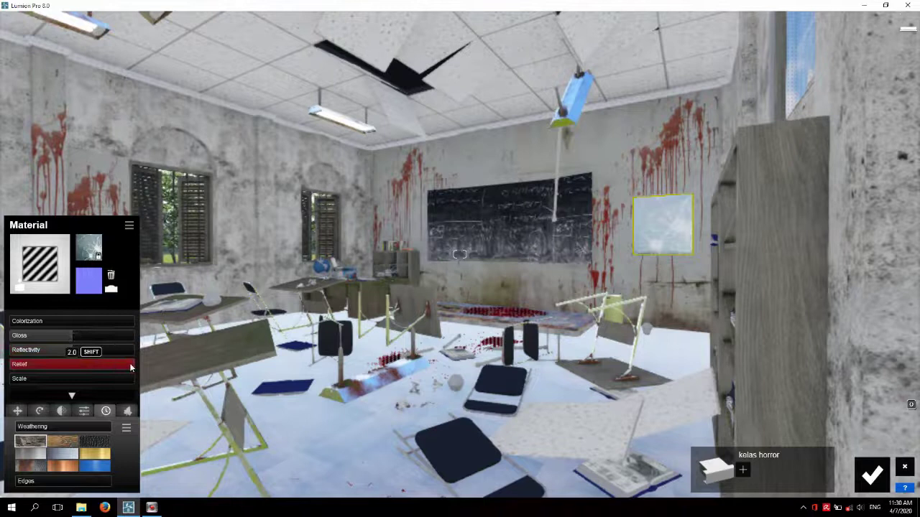
{"action": "left_click_drag", "start_coordinate": [131, 368], "coordinate": [67, 368]}
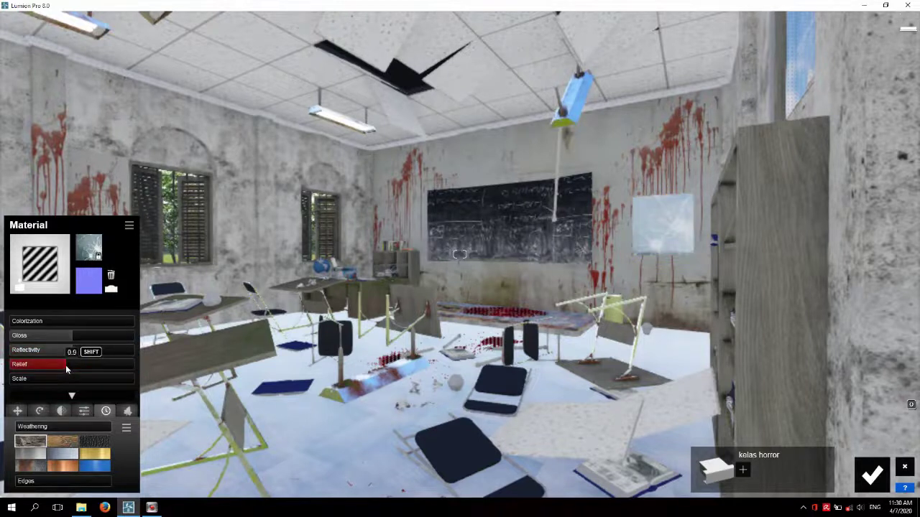
{"action": "left_click", "coordinate": [68, 364]}
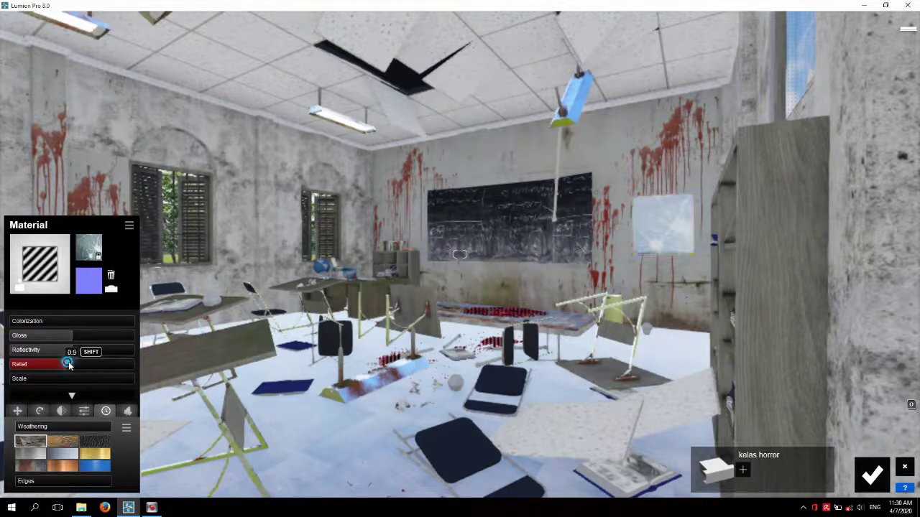
{"action": "mouse_move", "coordinate": [64, 427]}
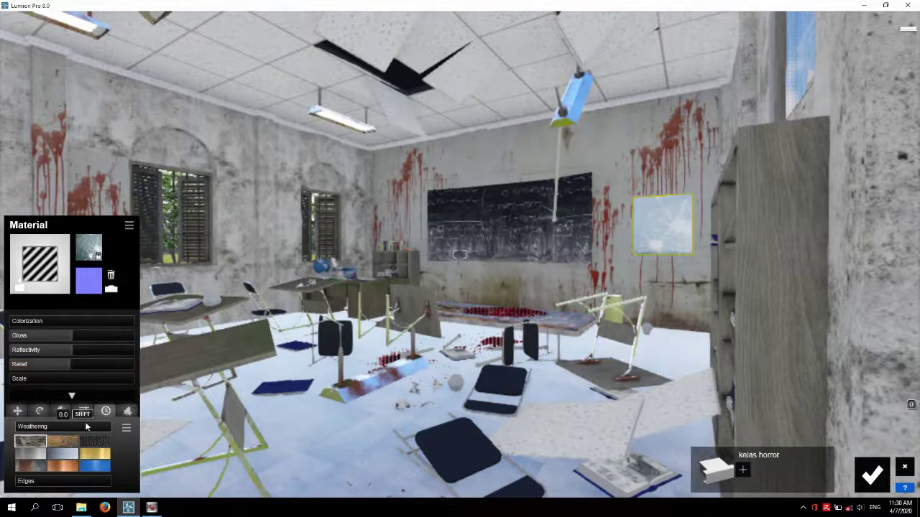
{"action": "left_click", "coordinate": [887, 483]}
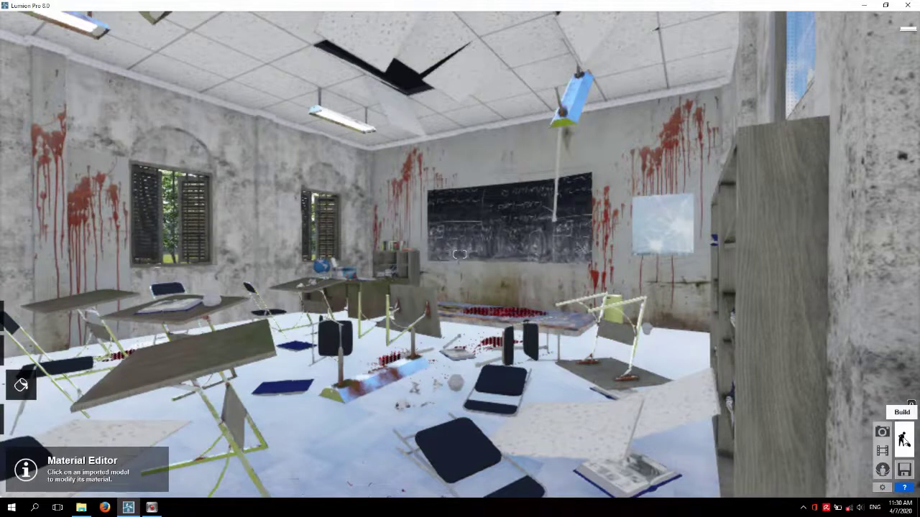
Restore Photo 2's view and review and confirm its Reflection effect planes.
{"action": "left_click", "coordinate": [884, 433]}
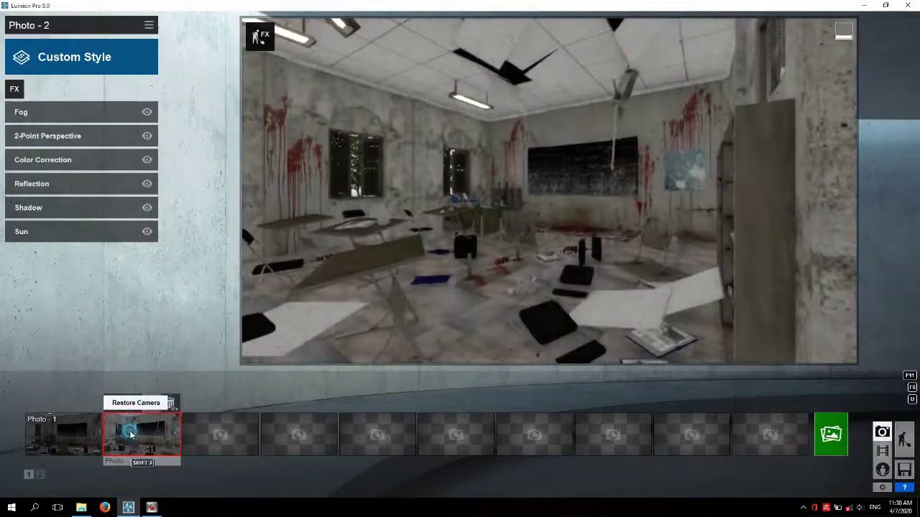
{"action": "left_click", "coordinate": [129, 434]}
{"action": "mouse_move", "coordinate": [44, 208]}
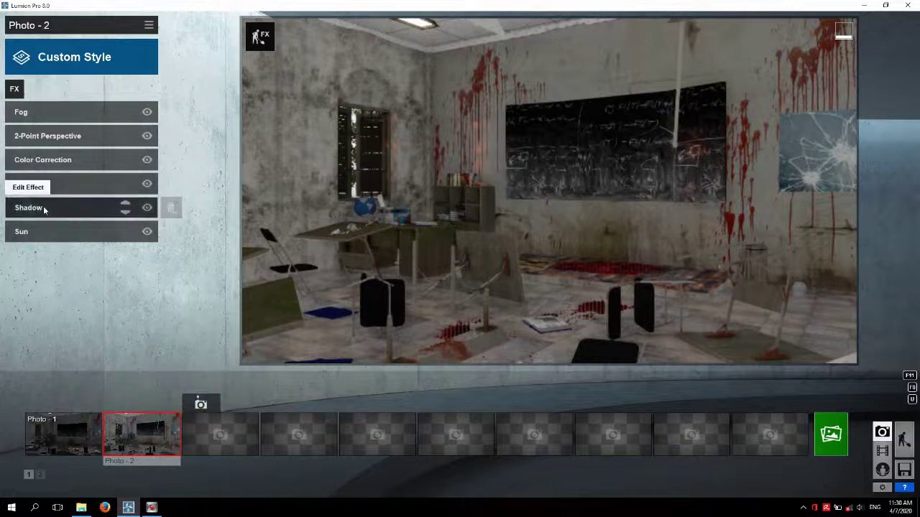
{"action": "left_click", "coordinate": [46, 184]}
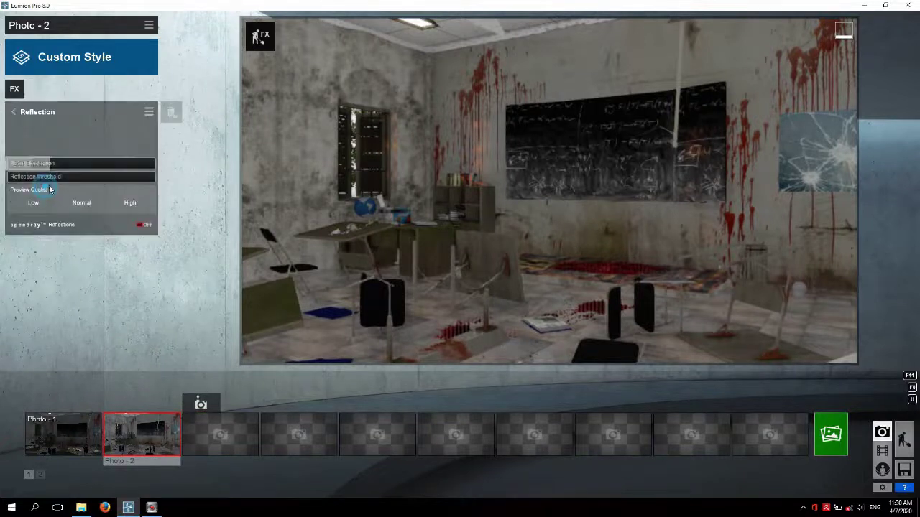
{"action": "left_click", "coordinate": [33, 142]}
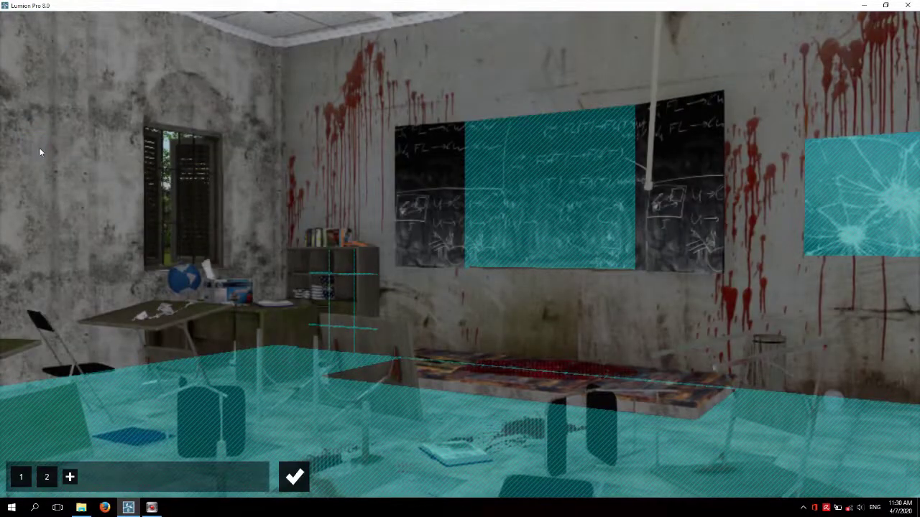
{"action": "left_click", "coordinate": [296, 477]}
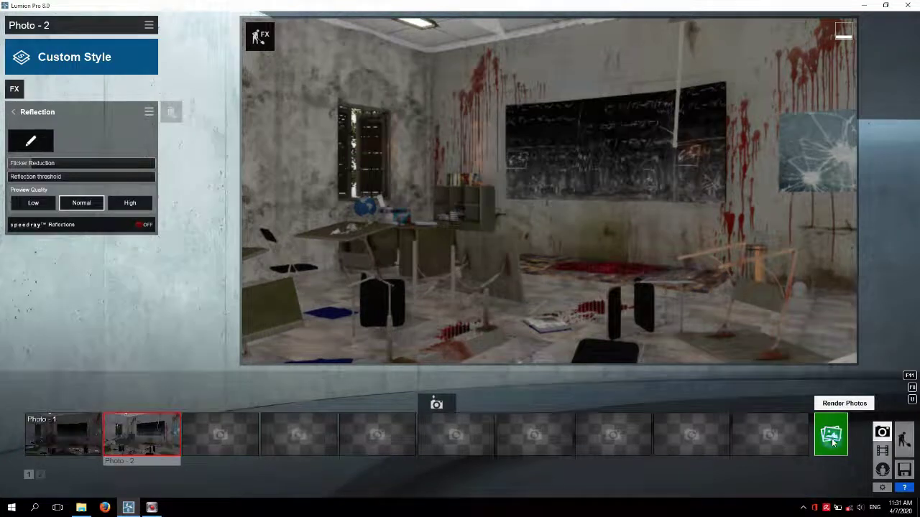
{"action": "left_click", "coordinate": [832, 442]}
Re-render Photo 2 at 1920x1080, replacing the existing H2.jpg in lumion8_render.
{"action": "left_click", "coordinate": [367, 386]}
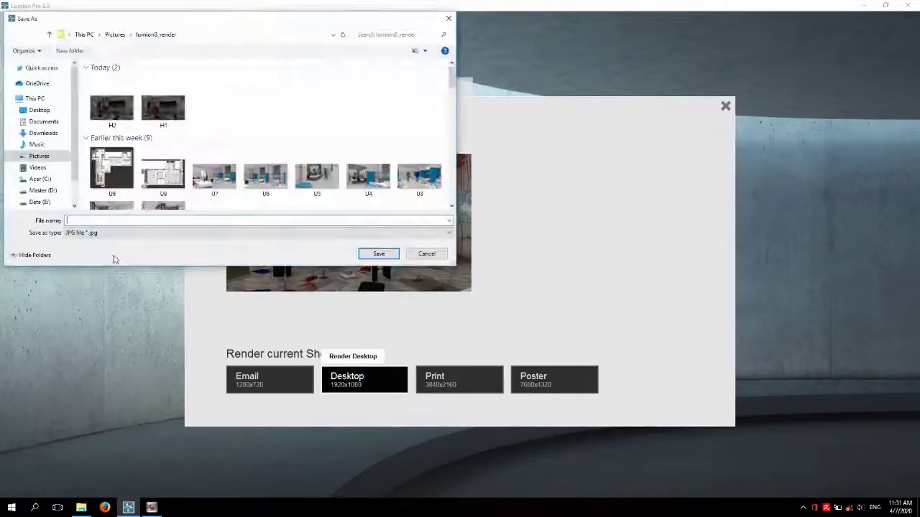
{"action": "left_click", "coordinate": [122, 121]}
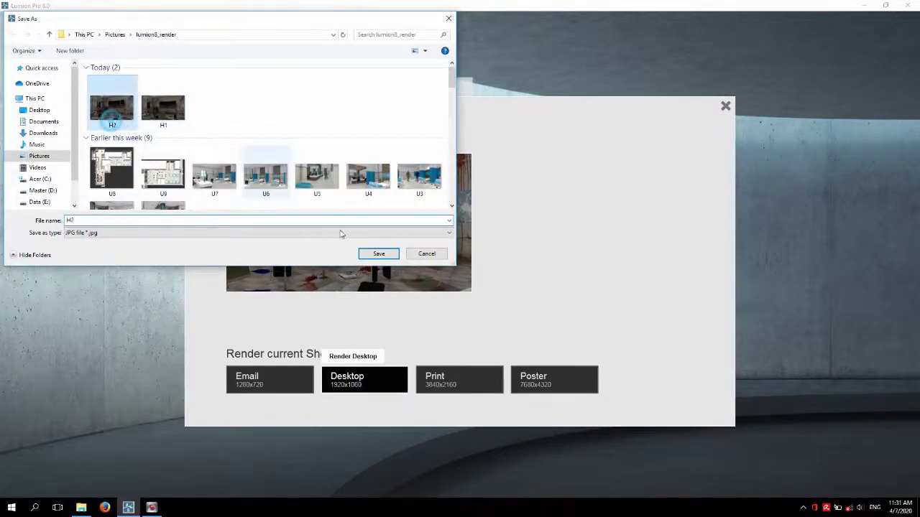
{"action": "left_click", "coordinate": [378, 253]}
{"action": "left_click", "coordinate": [471, 291]}
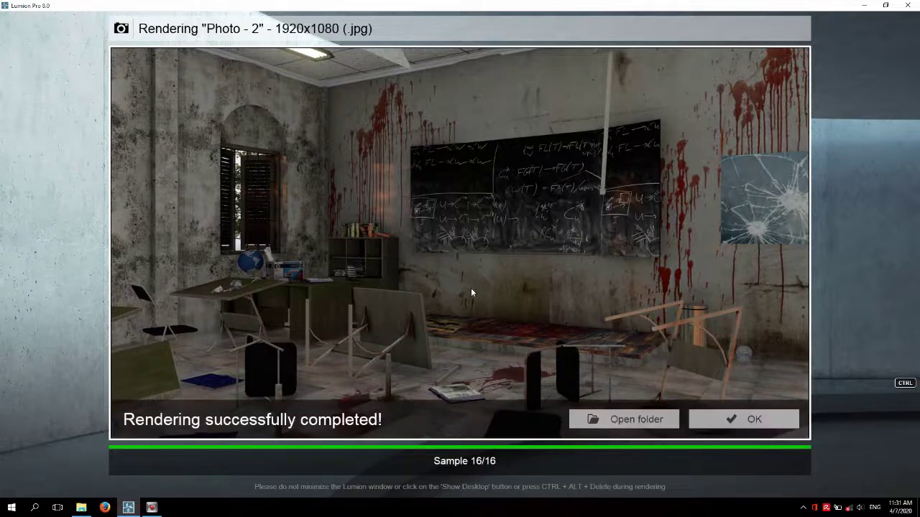
{"action": "left_click", "coordinate": [726, 417]}
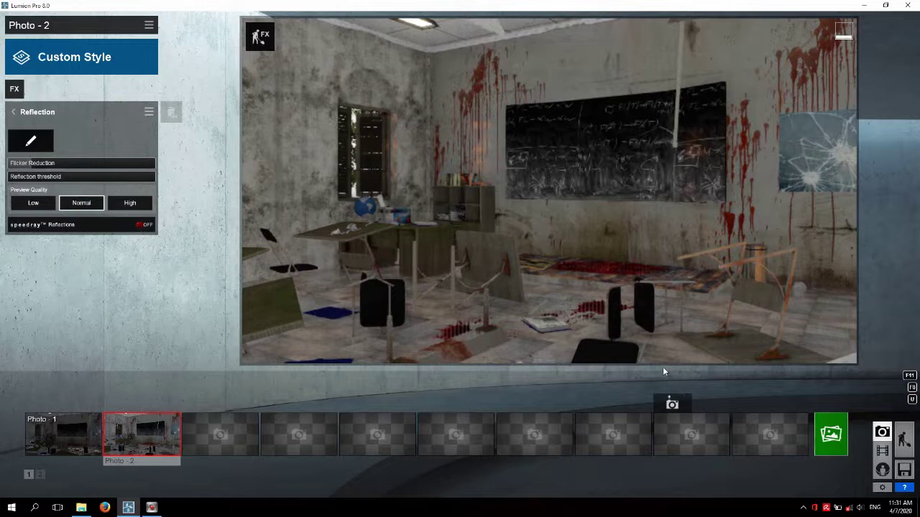
Turn and walk the camera toward the chalkboard wall, framing the shelf, printer box and desk.
{"action": "right_click_drag", "start_coordinate": [663, 366], "coordinate": [549, 191]}
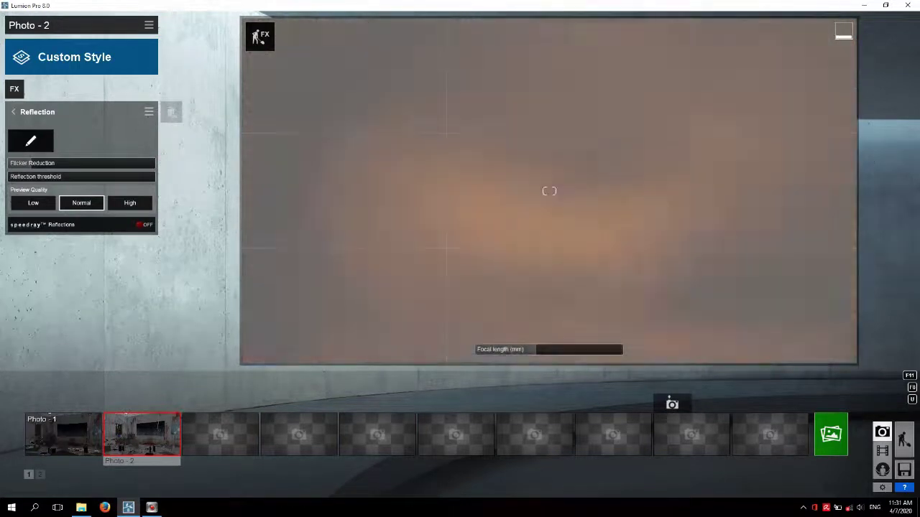
{"action": "right_click_drag", "start_coordinate": [640, 335], "coordinate": [549, 192]}
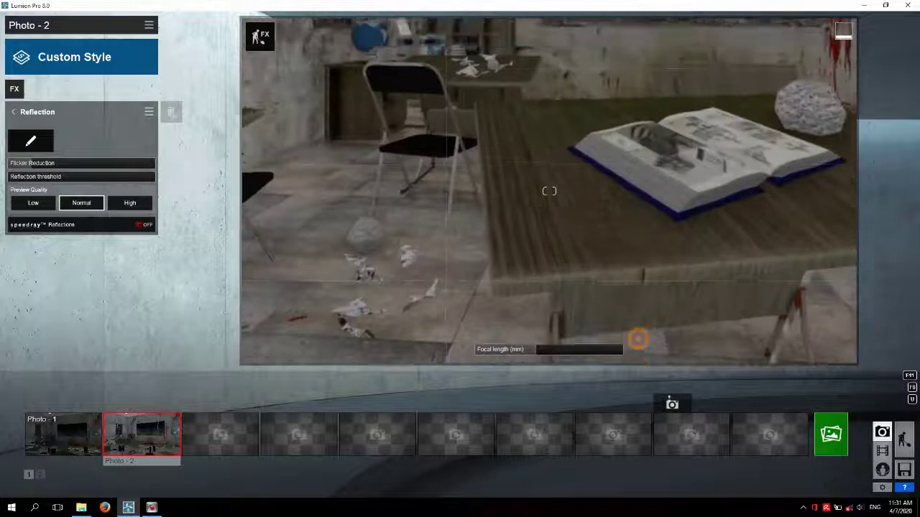
{"action": "right_click_drag", "start_coordinate": [639, 338], "coordinate": [549, 192]}
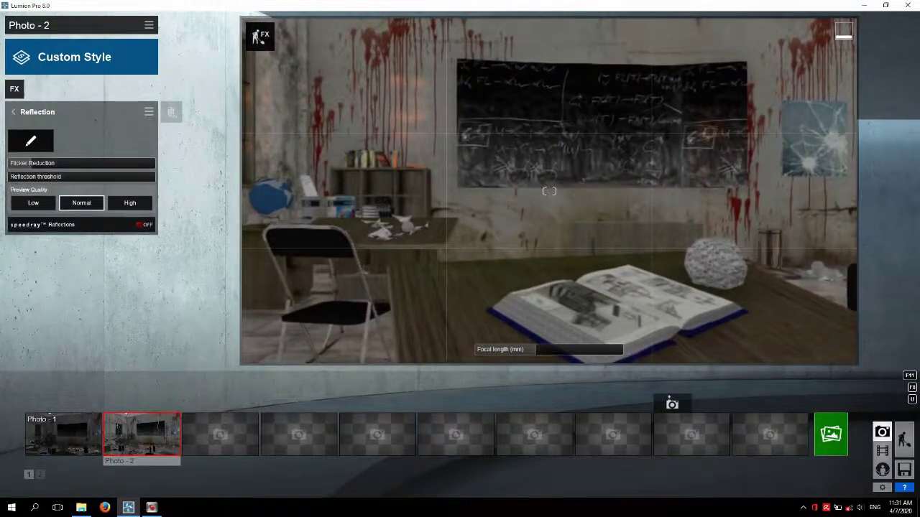
{"action": "key", "text": "d"}
{"action": "right_click_drag", "start_coordinate": [550, 191], "coordinate": [617, 321]}
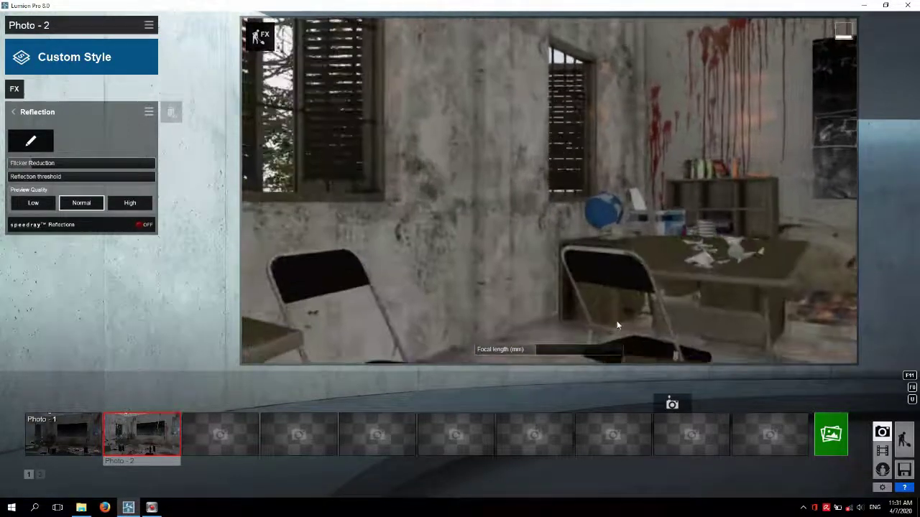
{"action": "key", "text": "w"}
{"action": "right_click_drag", "start_coordinate": [616, 323], "coordinate": [549, 191]}
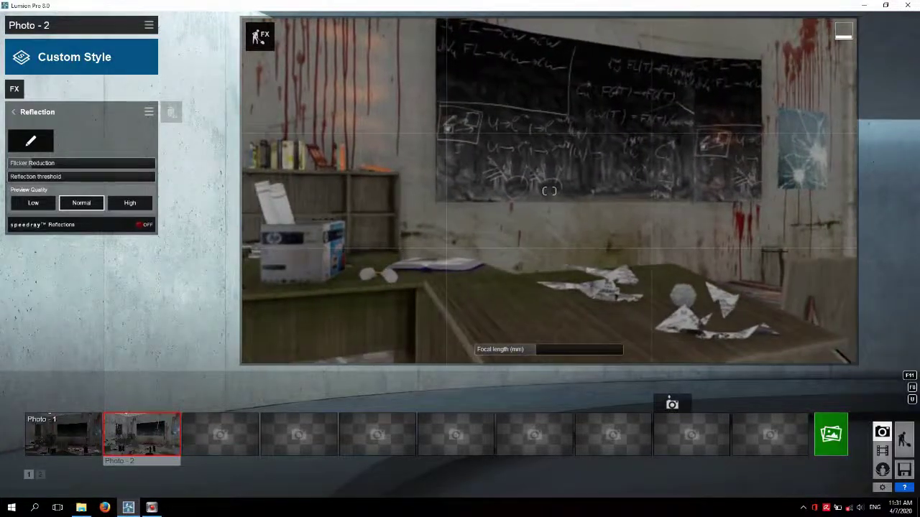
{"action": "right_click_drag", "start_coordinate": [549, 191], "coordinate": [549, 192]}
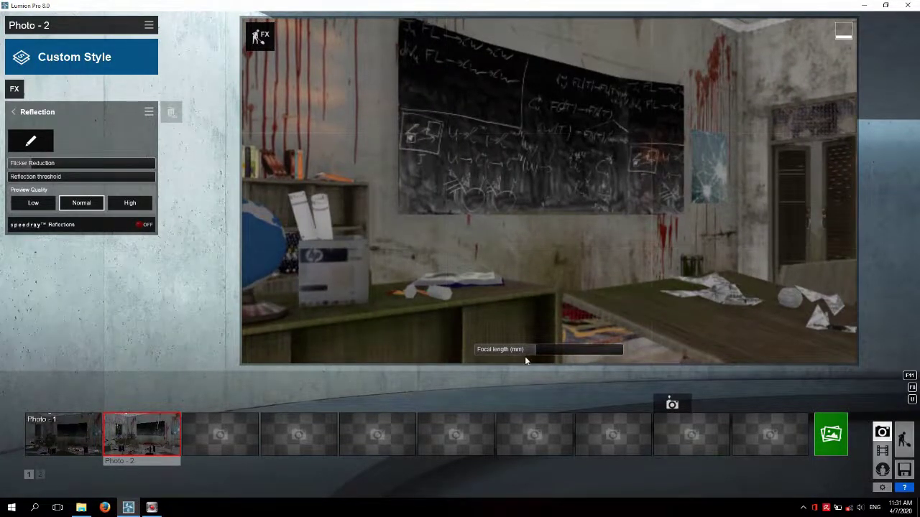
Store the view as Photo 3 and paste the copied effects onto it.
{"action": "left_click", "coordinate": [204, 404]}
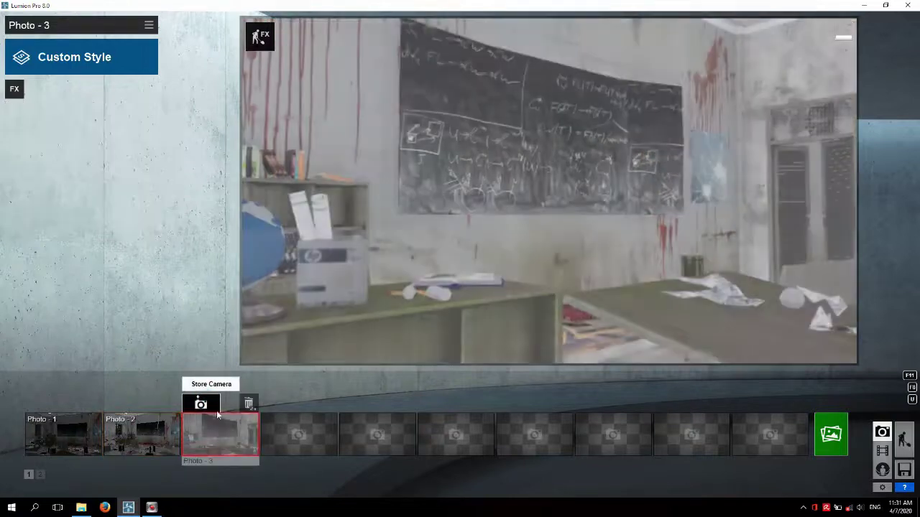
{"action": "left_click", "coordinate": [149, 25]}
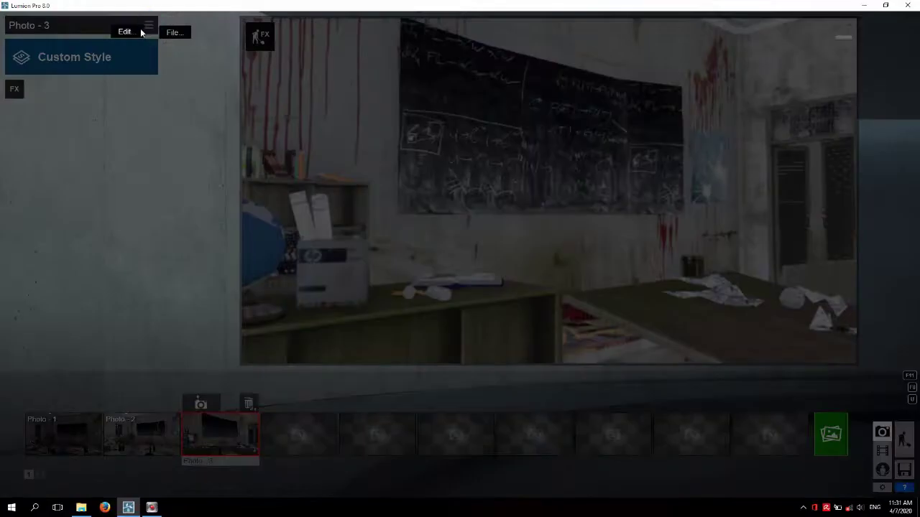
{"action": "left_click", "coordinate": [176, 31]}
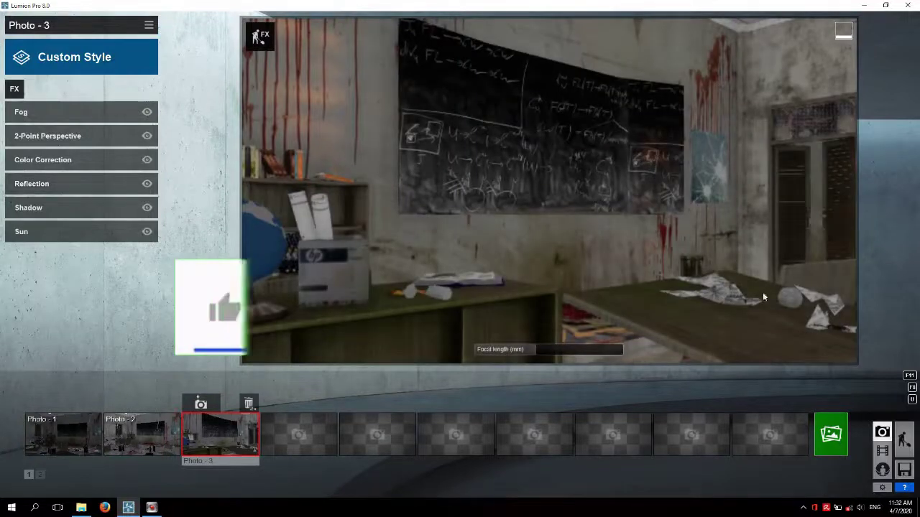
Render Photo 3 at Desktop 1920x1080 and save it as H3.
{"action": "left_click", "coordinate": [831, 435]}
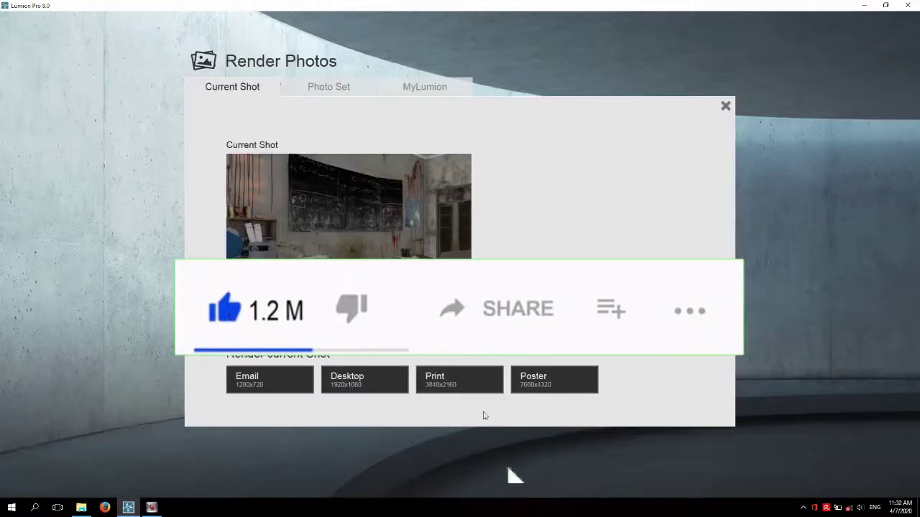
{"action": "left_click", "coordinate": [352, 379]}
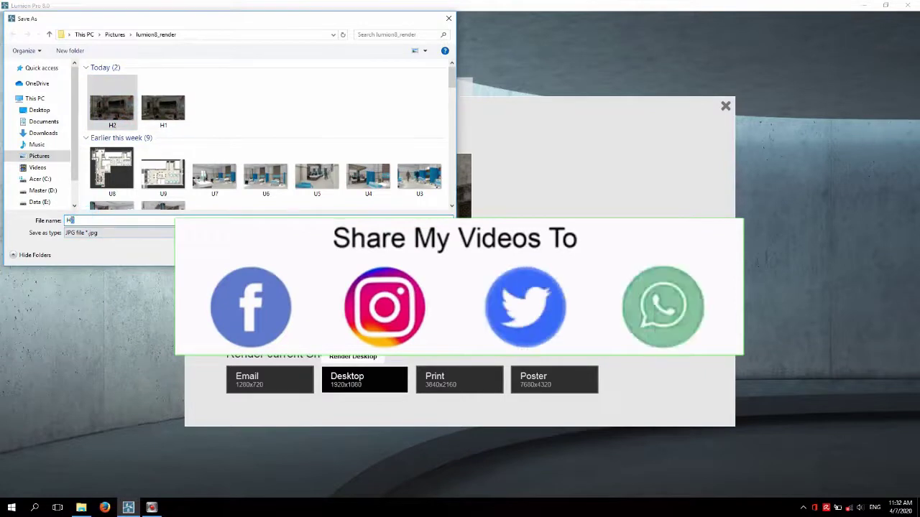
{"action": "type", "text": "H3"}
{"action": "key", "text": "Return"}
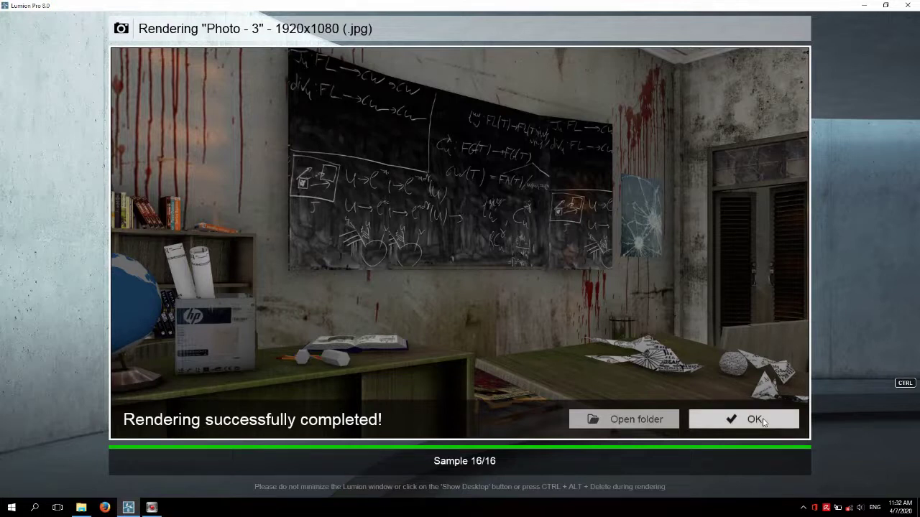
Dismiss the render, overwrite HORROR.ls8, and quit Lumion.
{"action": "left_click", "coordinate": [753, 420]}
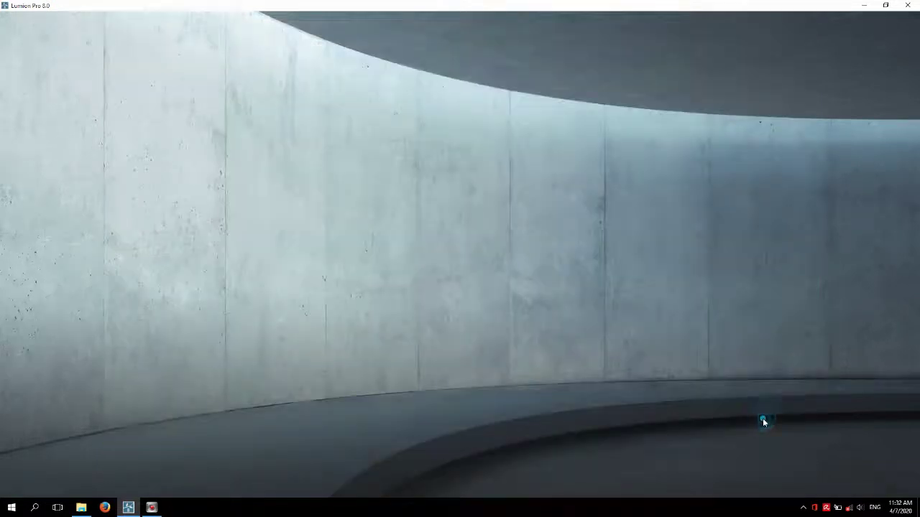
{"action": "left_click", "coordinate": [907, 473]}
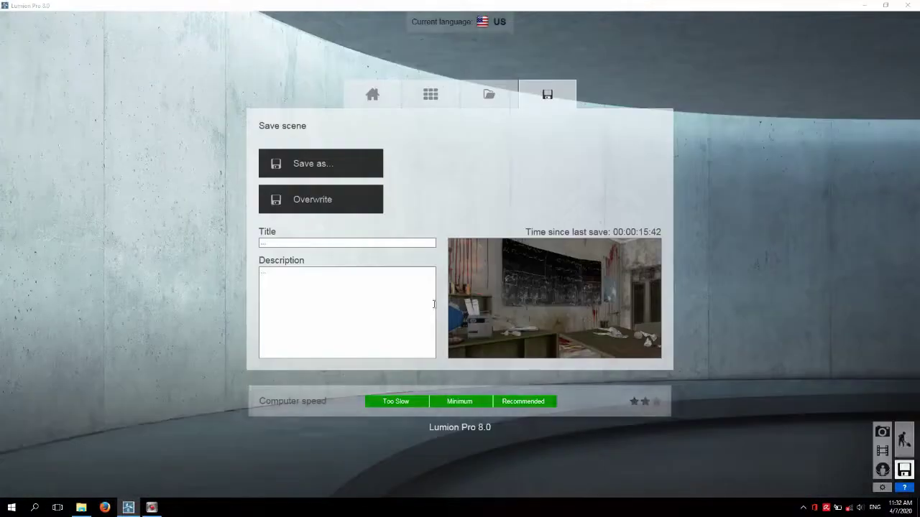
{"action": "left_click", "coordinate": [338, 200]}
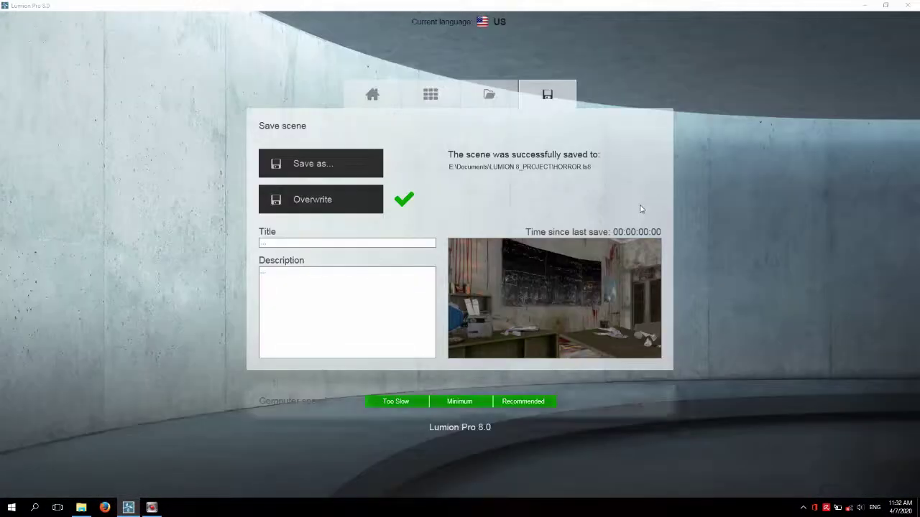
{"action": "left_click", "coordinate": [910, 6]}
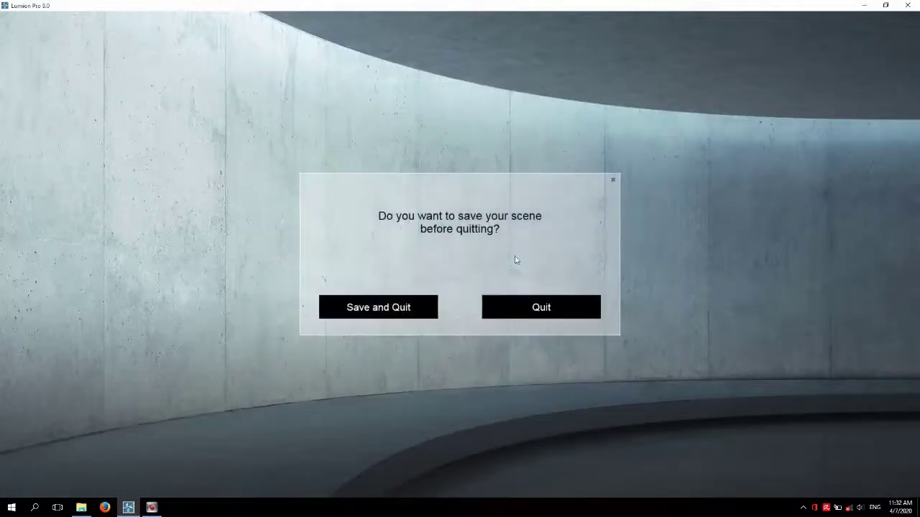
{"action": "left_click", "coordinate": [530, 309]}
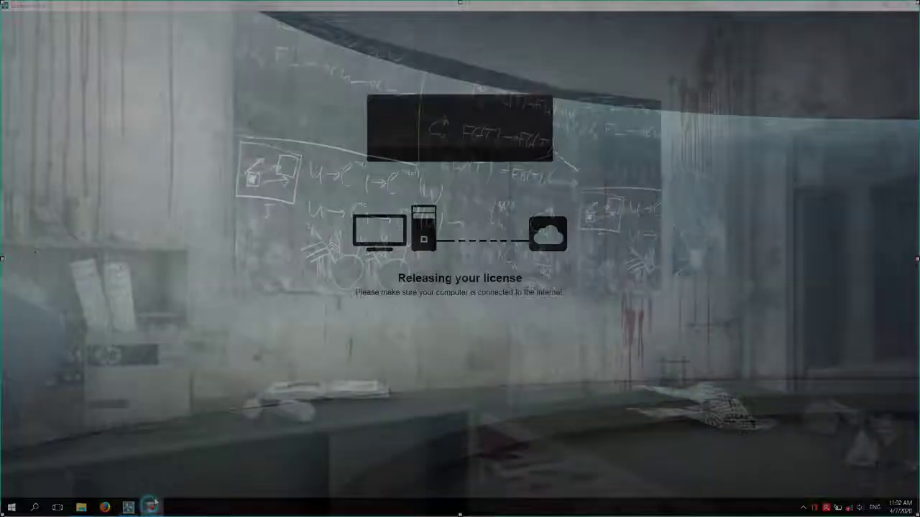